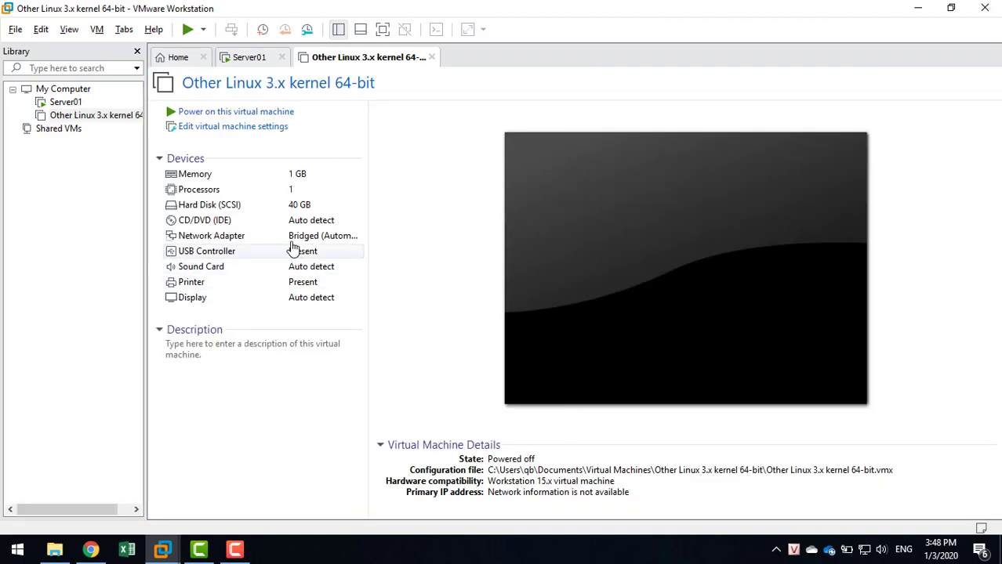
Add a second network adapter to the Other Linux VM and connect it to Host-only.
double_click(227, 237)
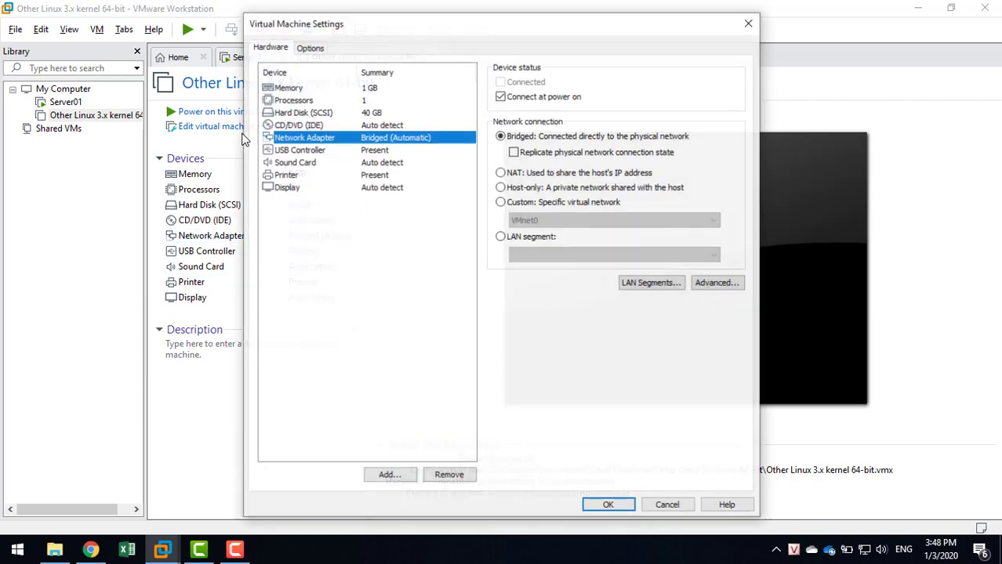
left_click(387, 474)
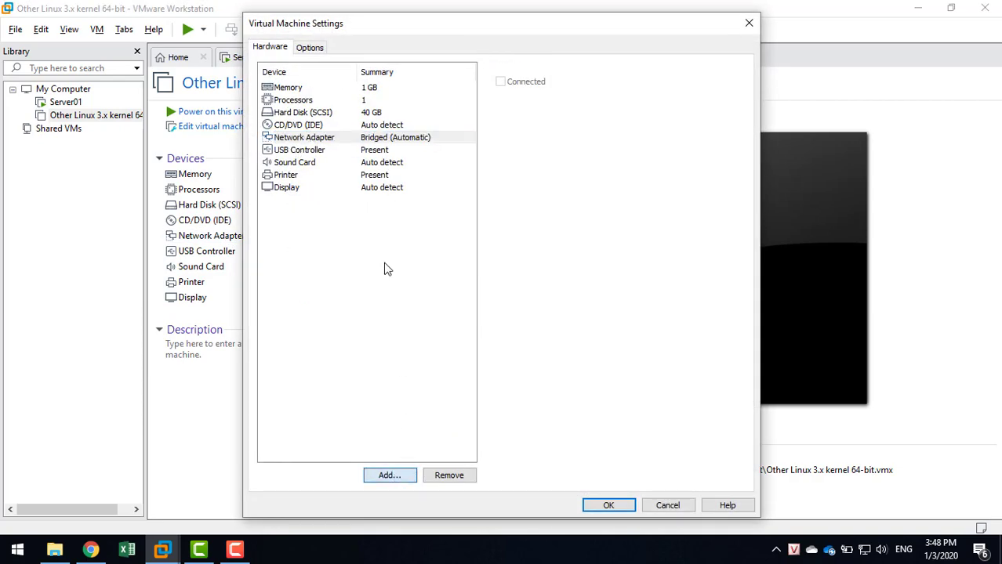
left_click(376, 242)
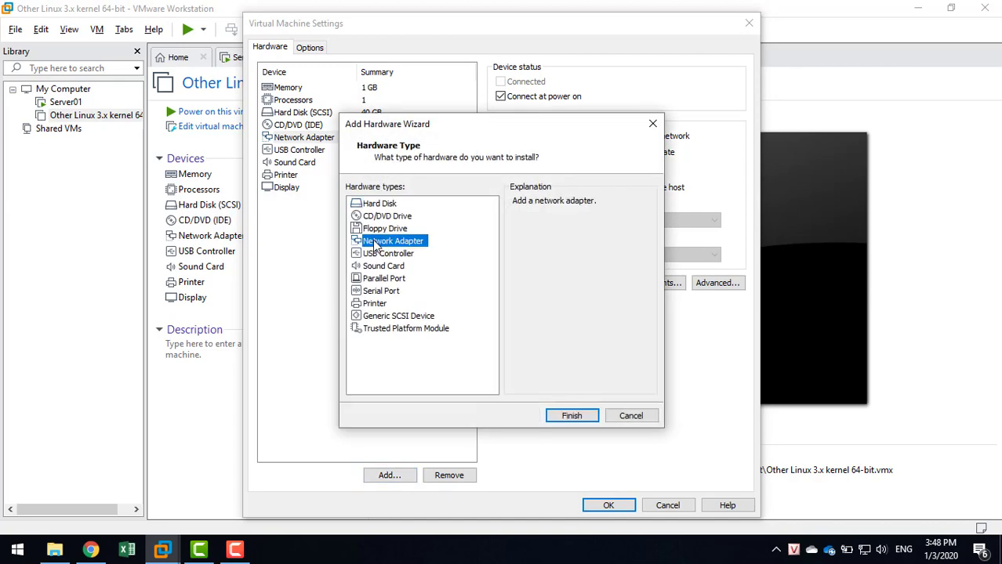
left_click(573, 416)
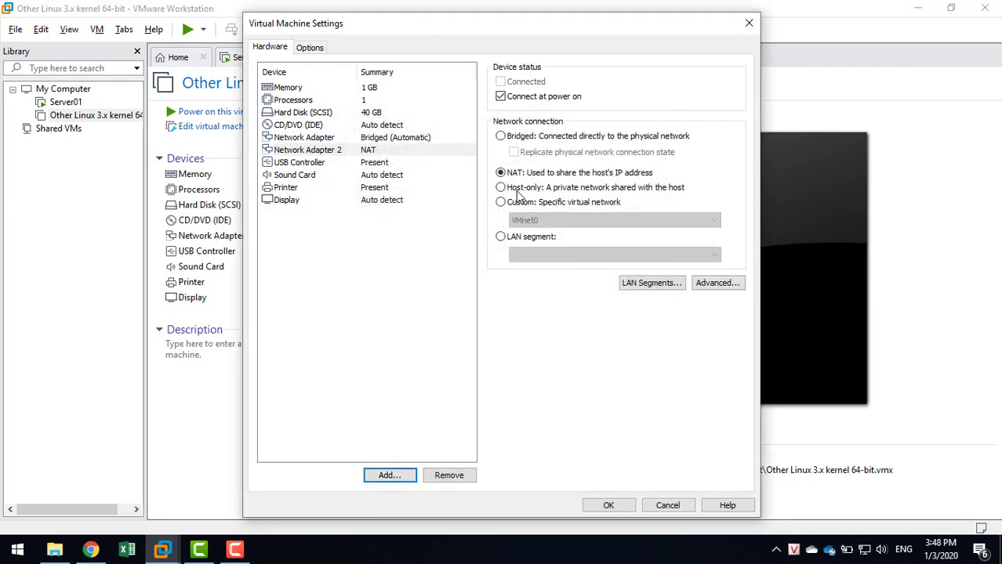
left_click(515, 190)
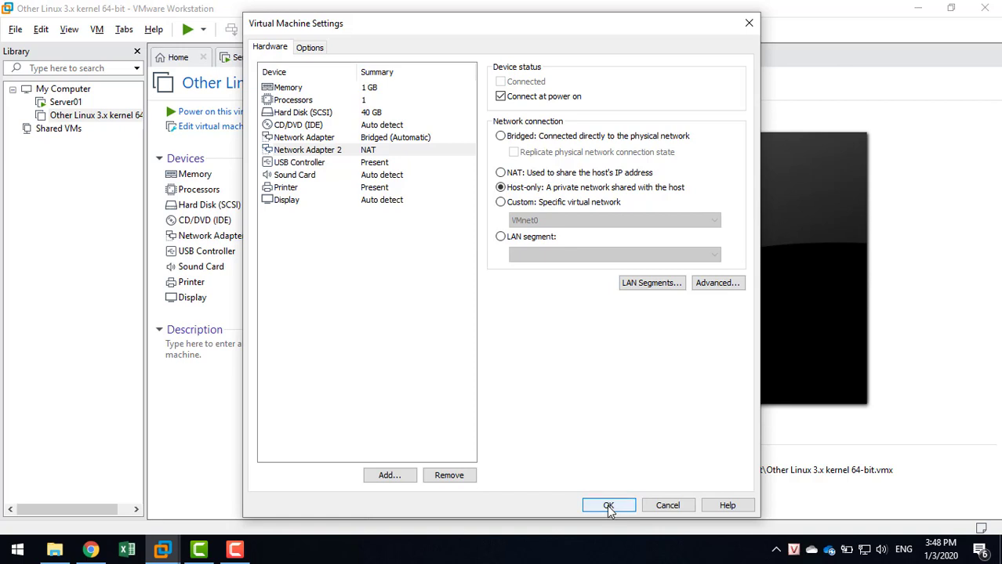
left_click(367, 128)
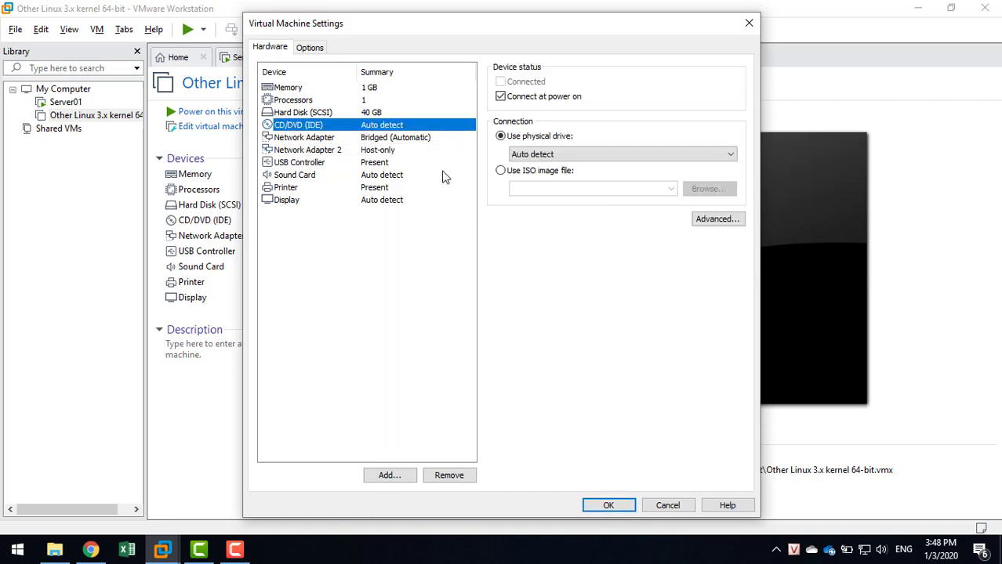
Point the CD/DVD drive at the kerio-control-installer-9.3.3-3634 ISO in D:\May Ao.
left_click(502, 172)
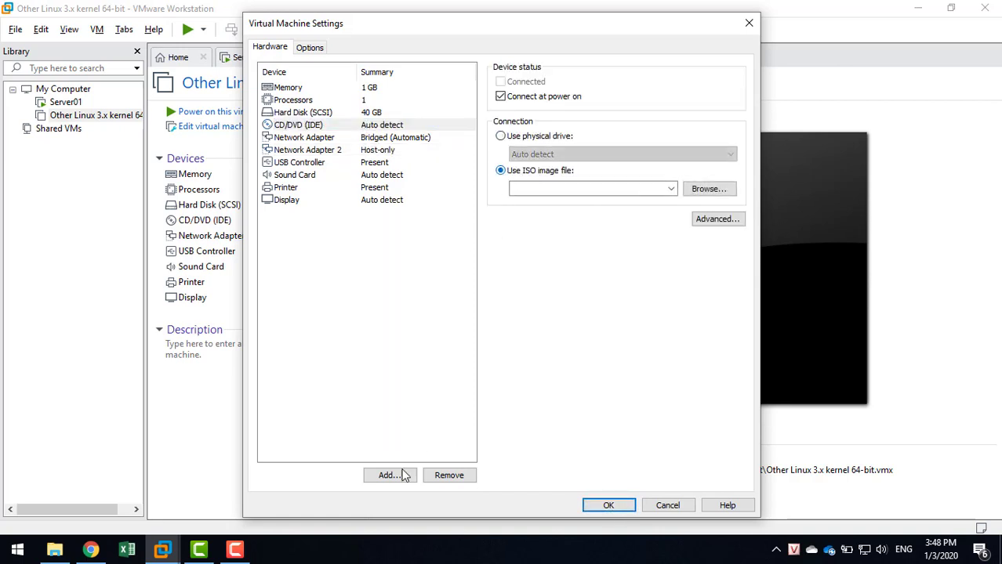
left_click(91, 550)
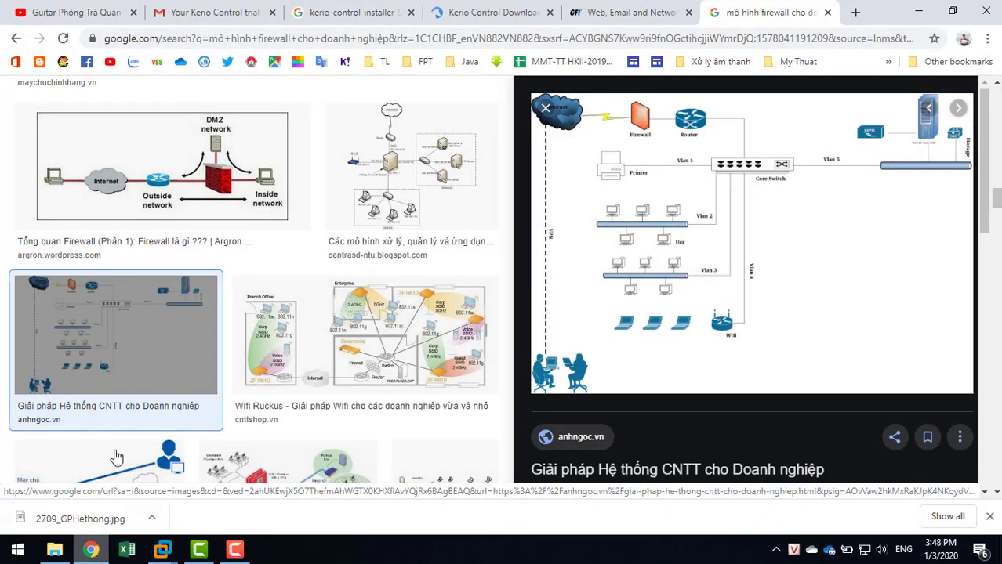
left_click(55, 549)
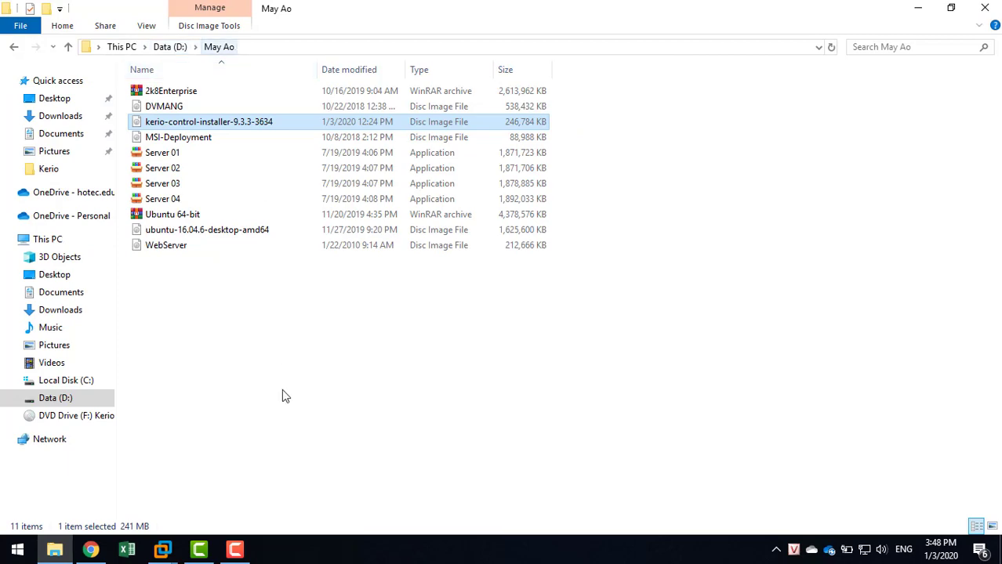
left_click(162, 549)
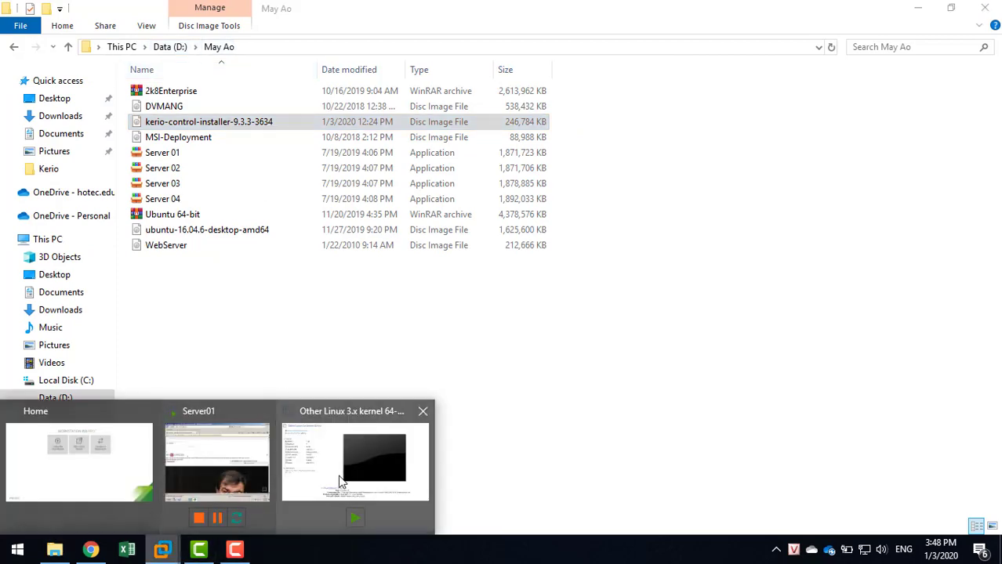
left_click(341, 482)
left_click(707, 251)
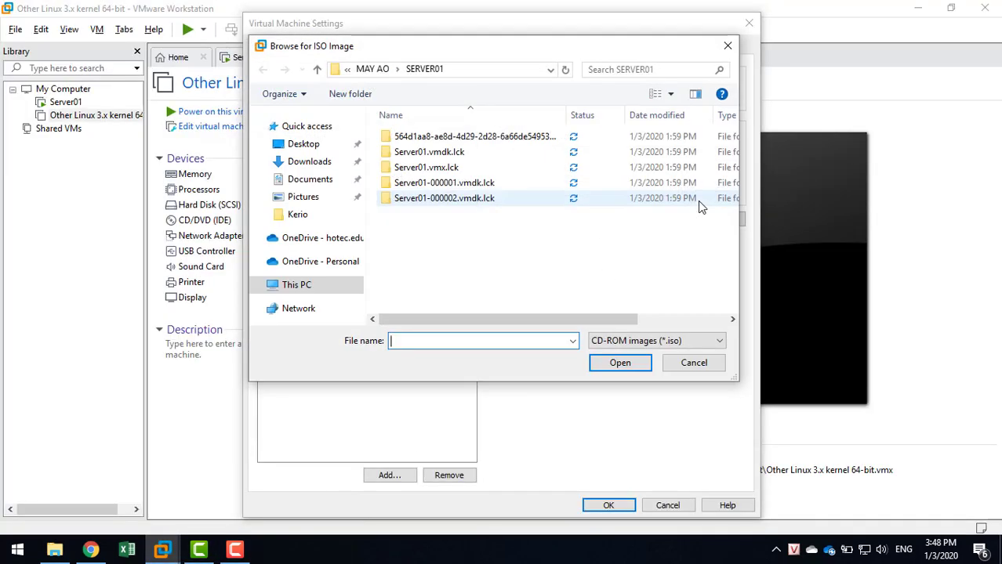
left_click(299, 280)
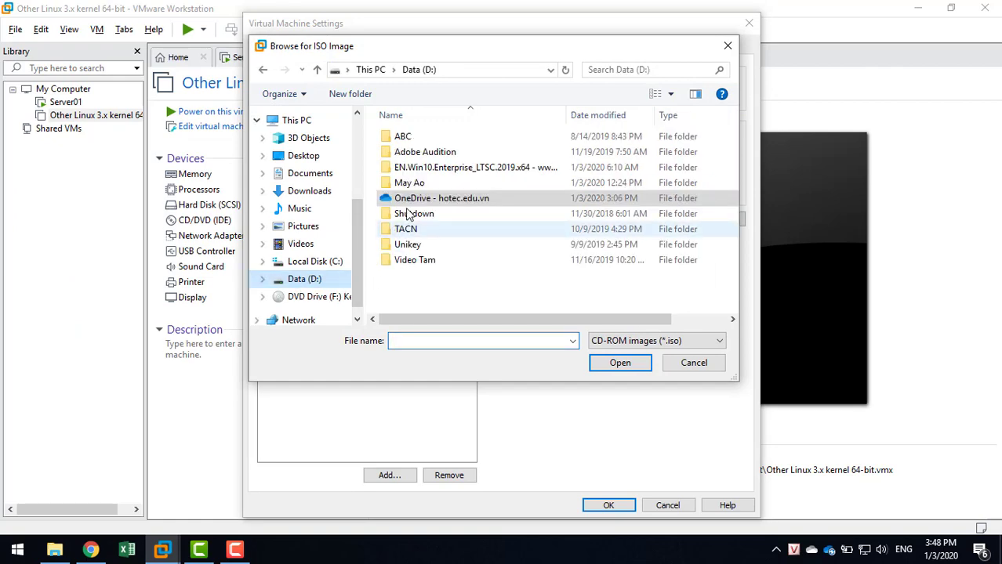
double_click(411, 184)
double_click(419, 152)
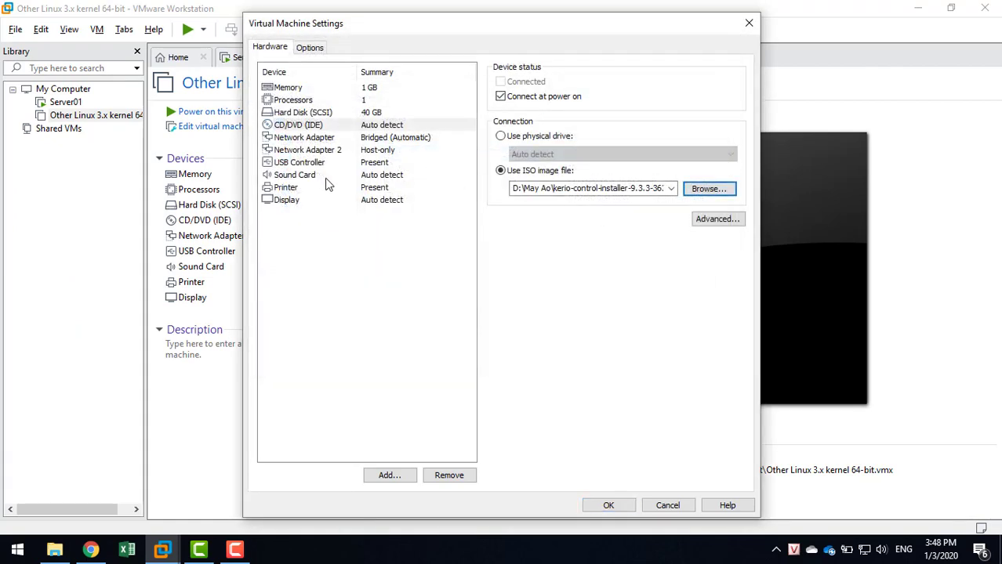
Check both network adapters (bridged and Host-only), then save the VM settings with OK.
left_click(375, 139)
left_click(378, 150)
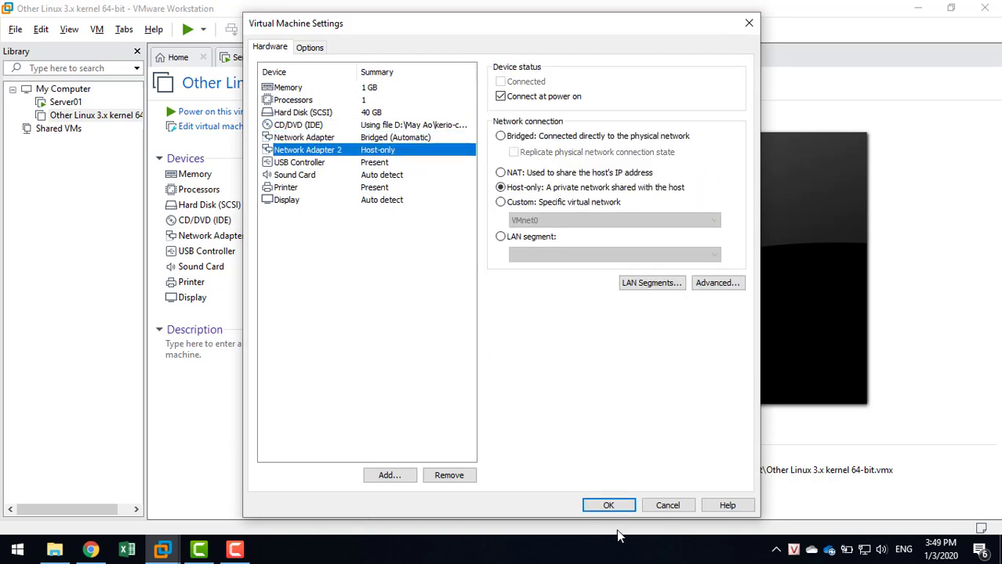
left_click(608, 506)
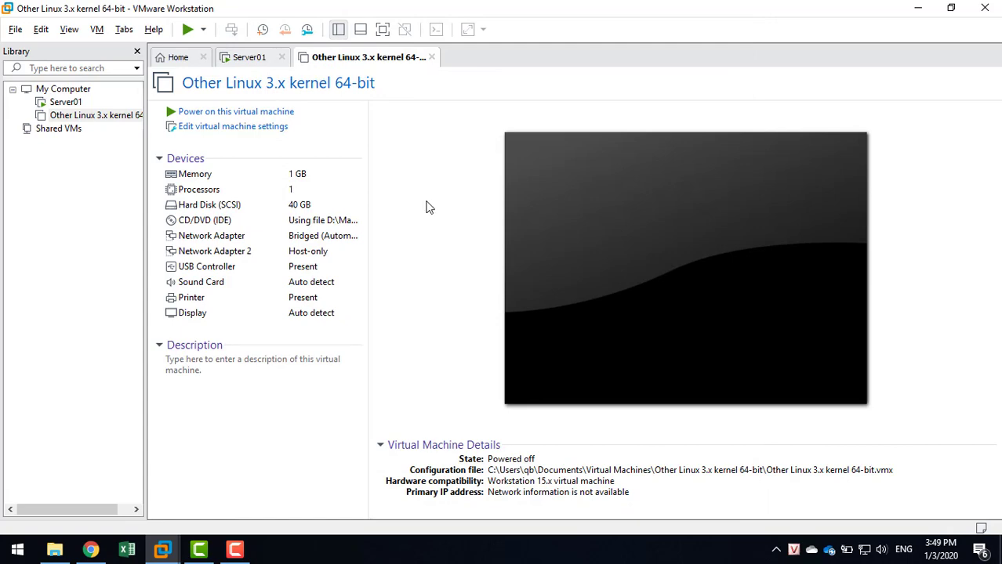
left_click(81, 555)
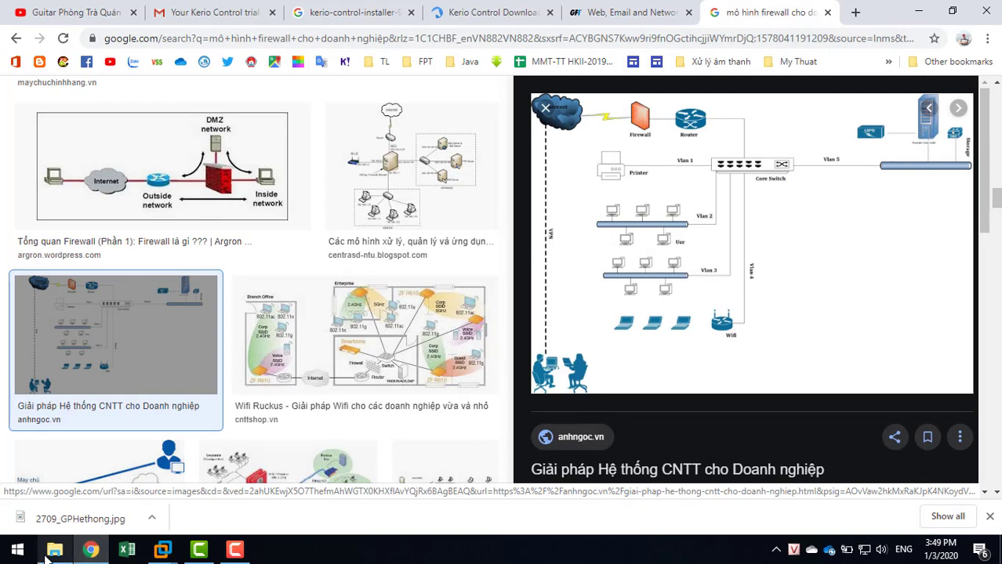
mouse_move(47, 557)
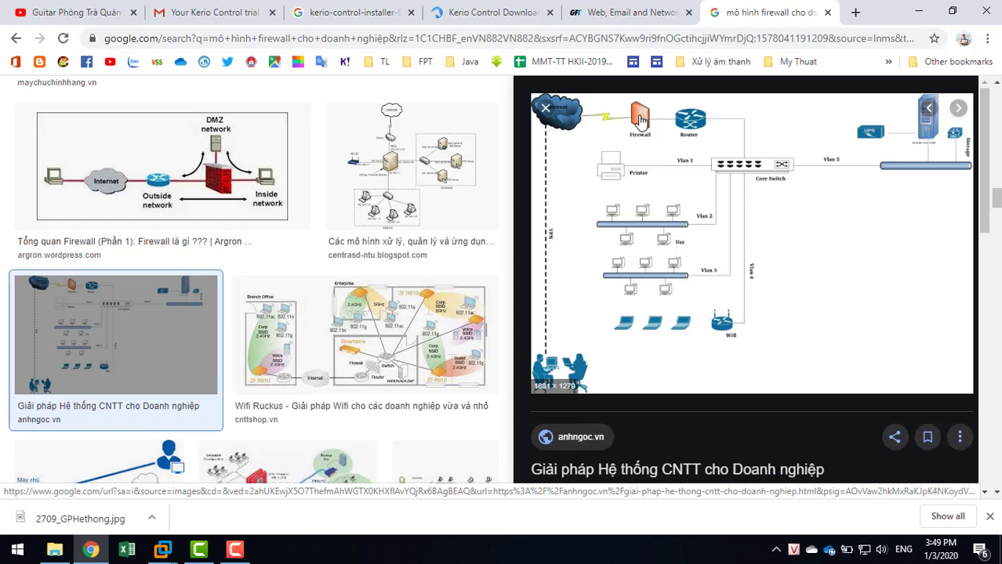
left_click(160, 549)
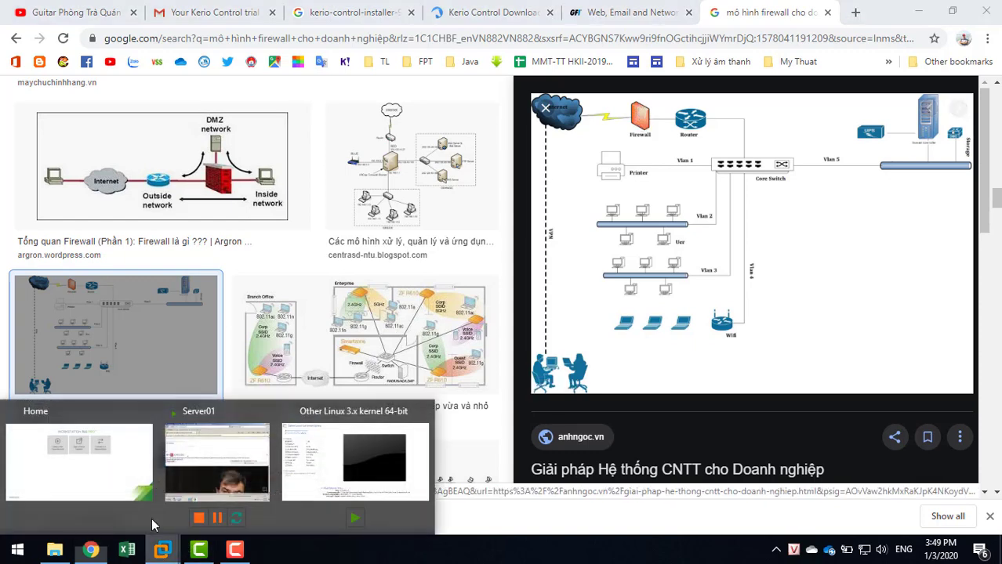
left_click(288, 449)
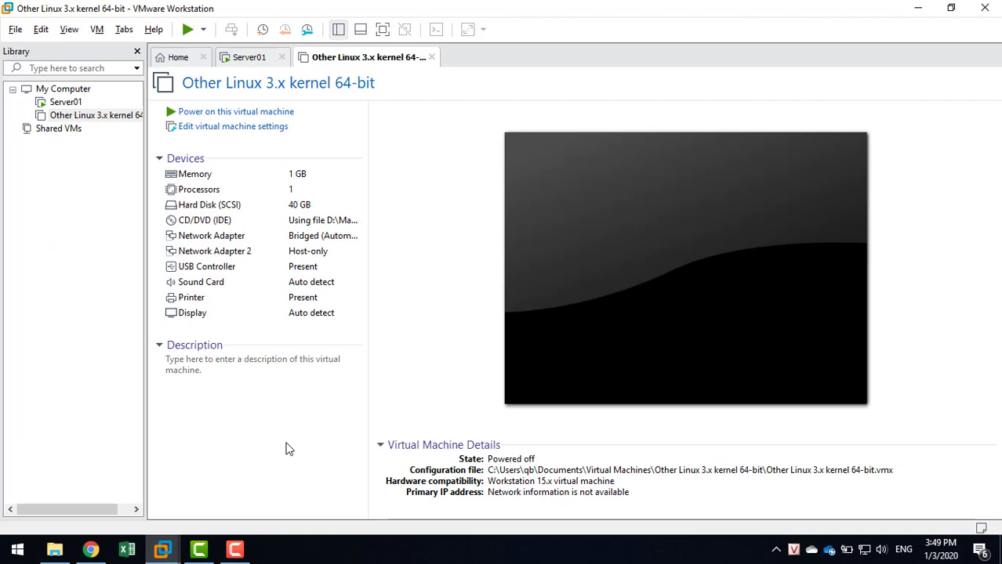
Power on the Other Linux VM and dismiss the virtual printing warning.
left_click(195, 113)
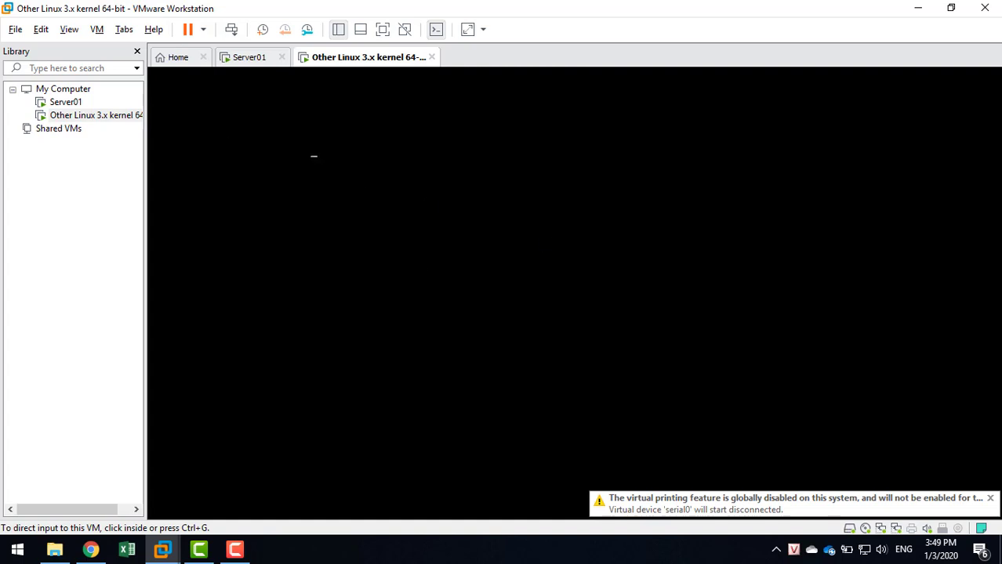
left_click(990, 499)
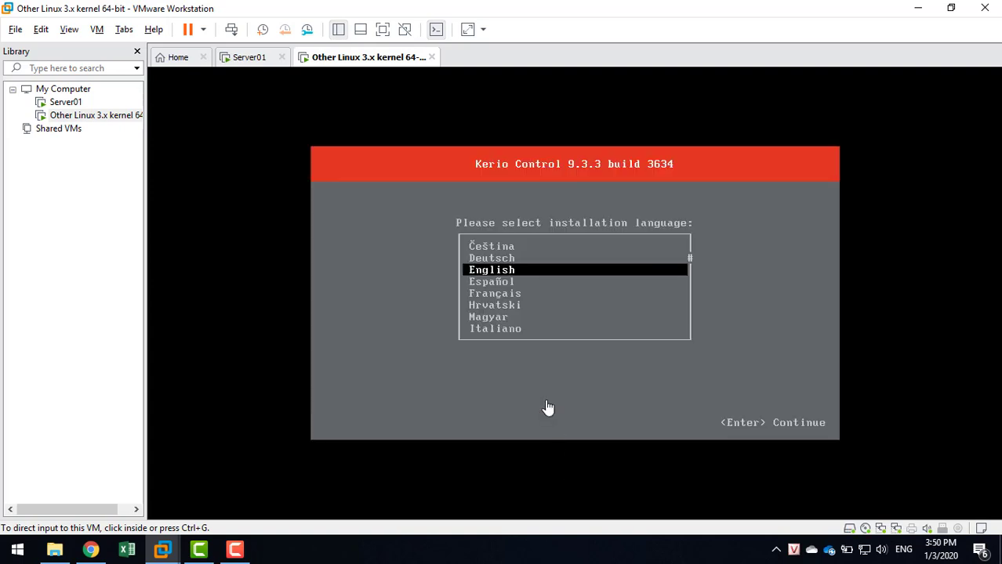
Choose English as the installer language, scroll the EULA, and accept it with F8.
left_click(548, 408)
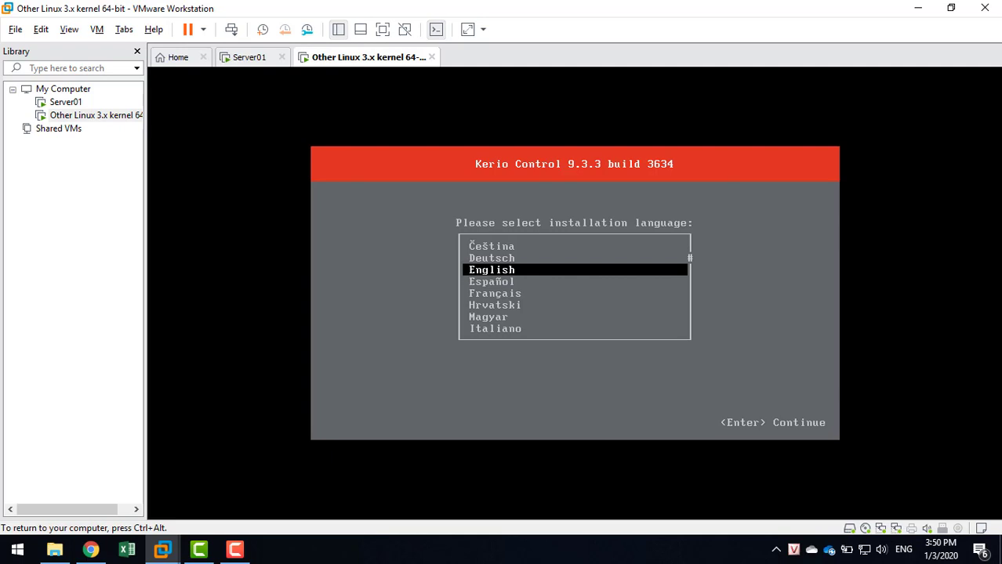
key("Return")
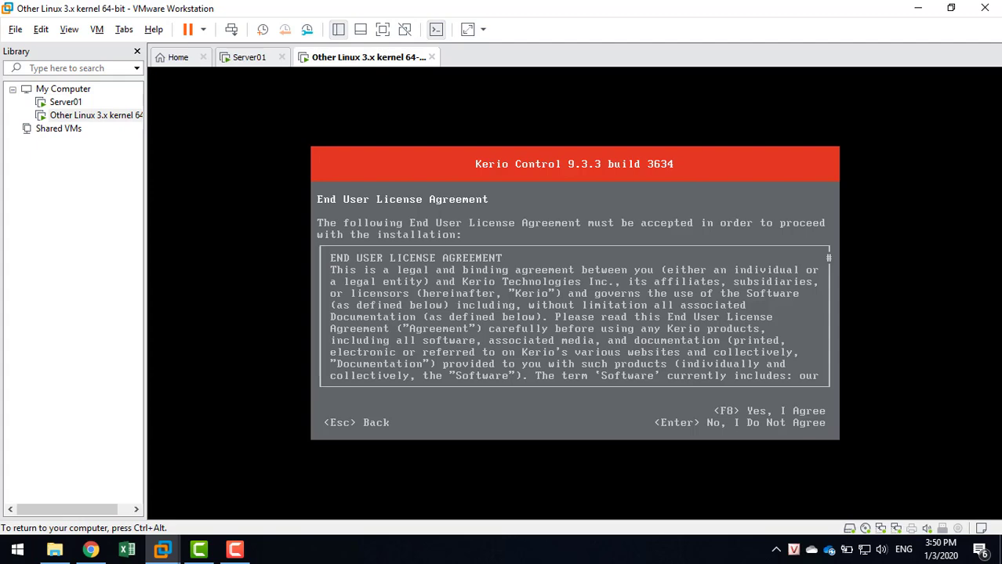
key("Down")
key("Down")
key("Down")
key("Down")
key("Down")
key("Down")
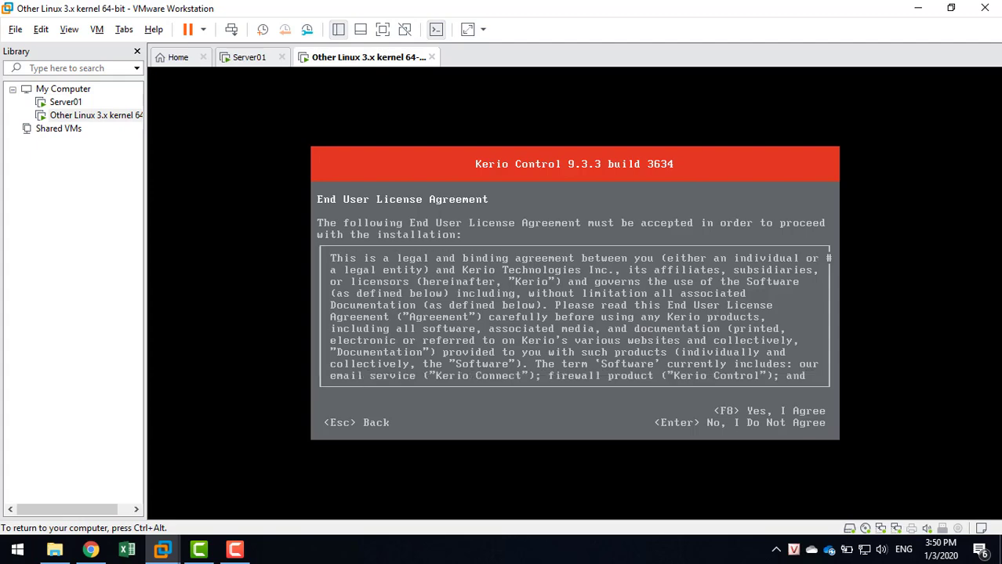
key("Page_Down")
key("Page_Down")
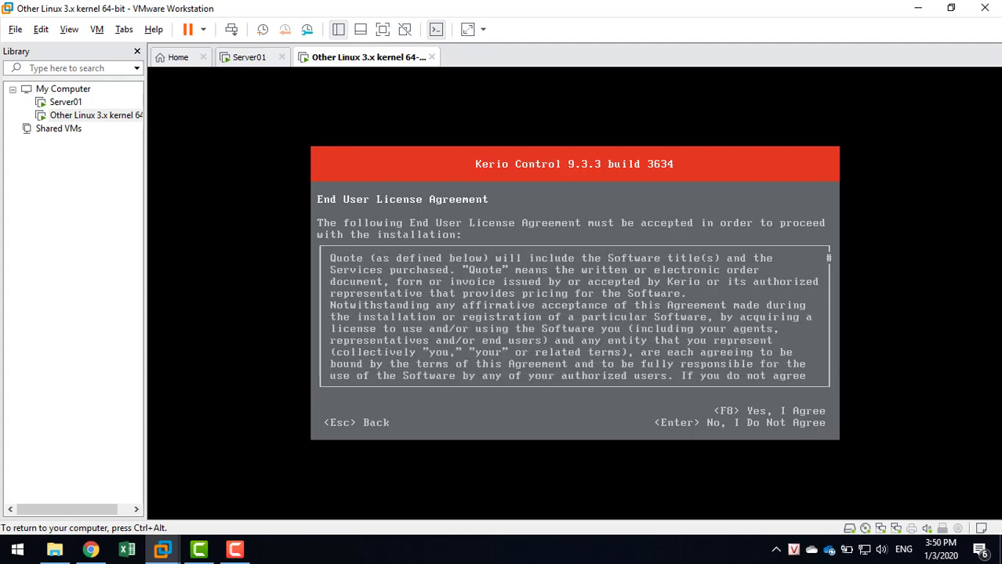
key("Down")
key("Down")
key("Down")
key("Down")
key("Down")
key("Down")
key("Down")
key("Down")
key("Down")
key("Down")
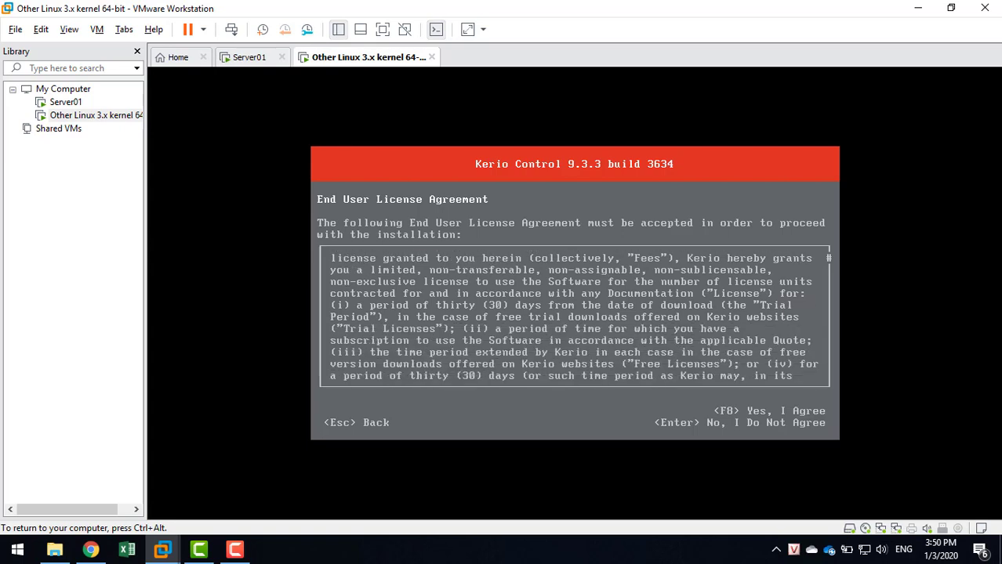
key("Down")
key("Down")
key("Down")
key("Down")
key("Down")
key("Down")
key("Down")
key("Down")
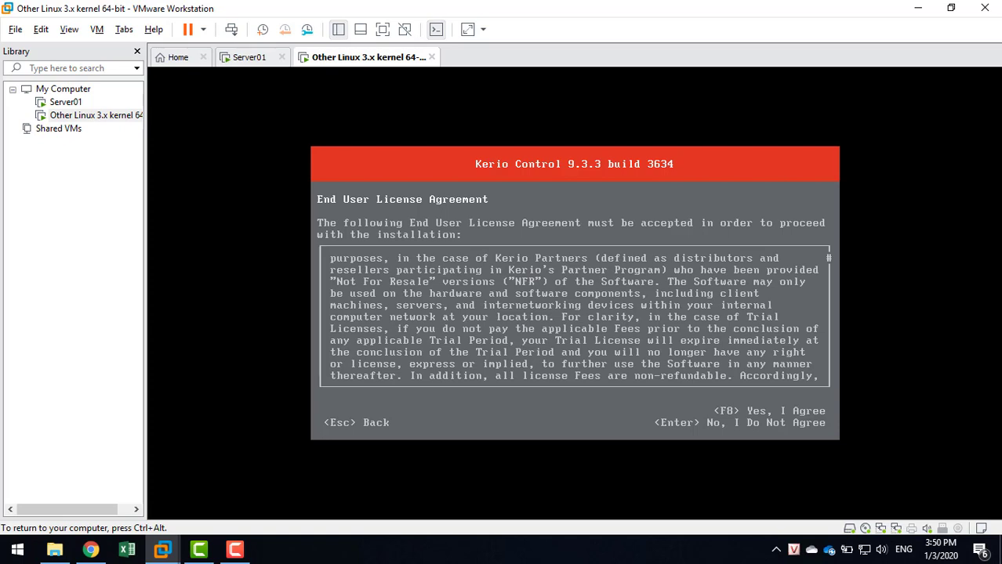
key("F8")
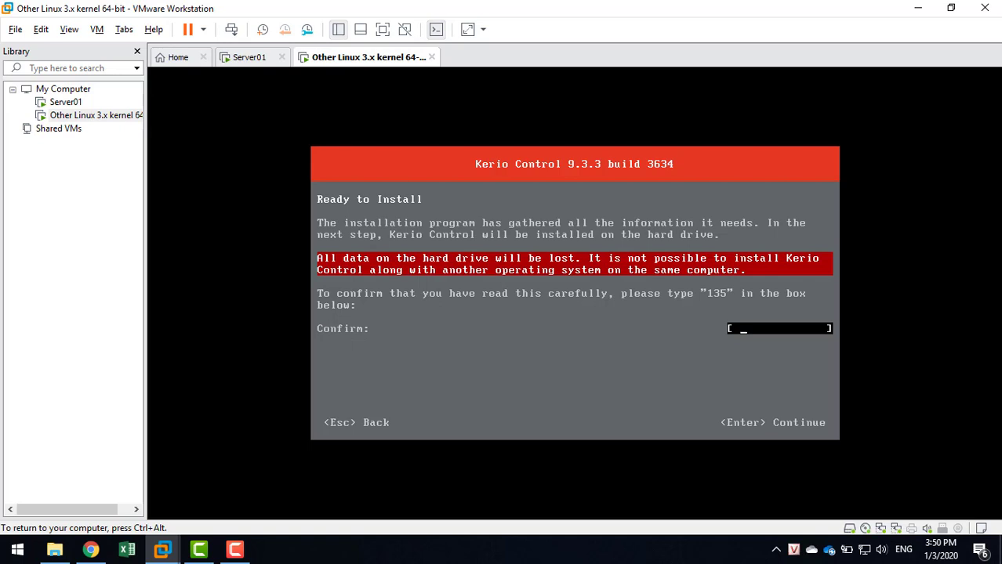
Enter 135 in the Confirm box to wipe the disk and install Kerio Control.
key("ctrl+alt")
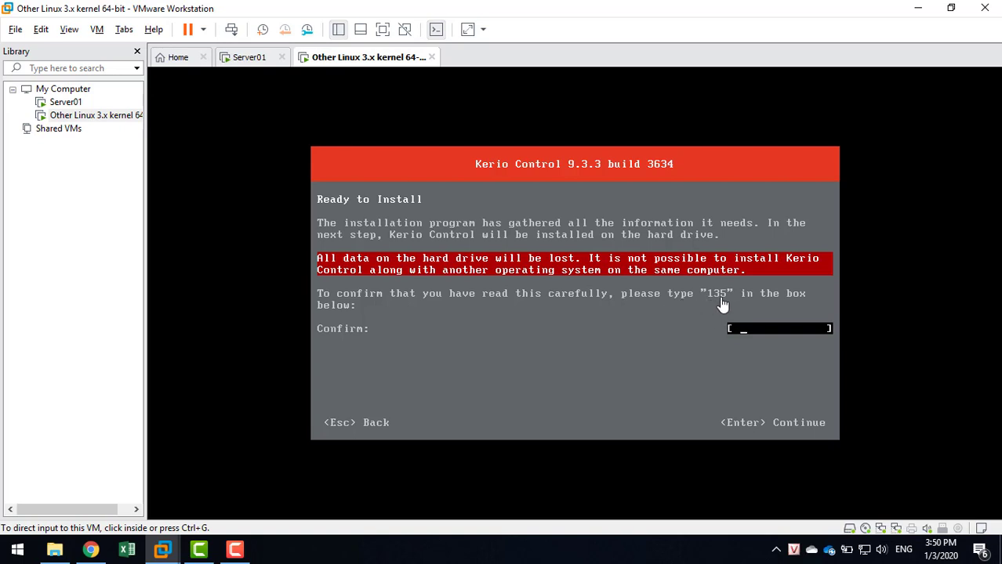
left_click(745, 328)
type("135")
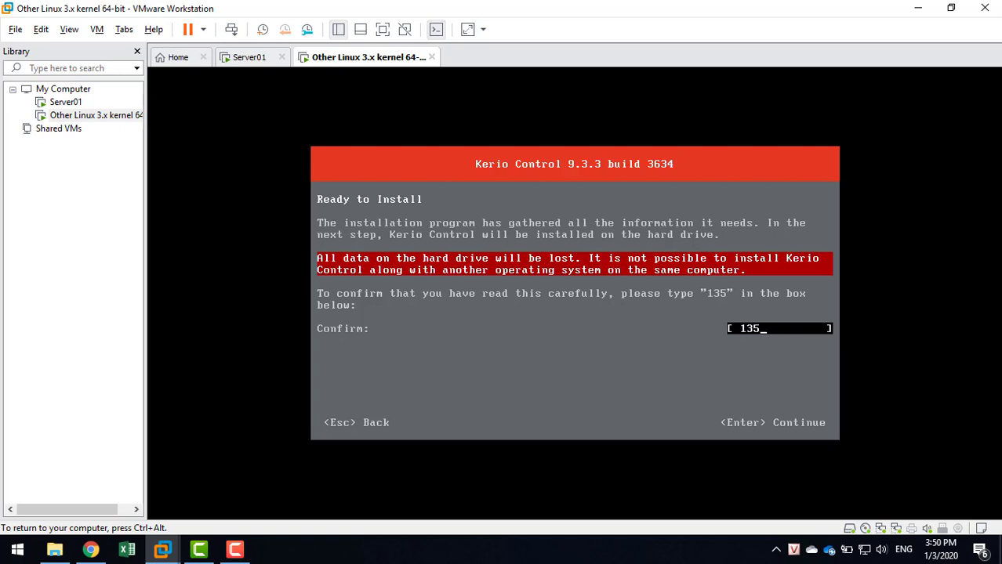
key("Return")
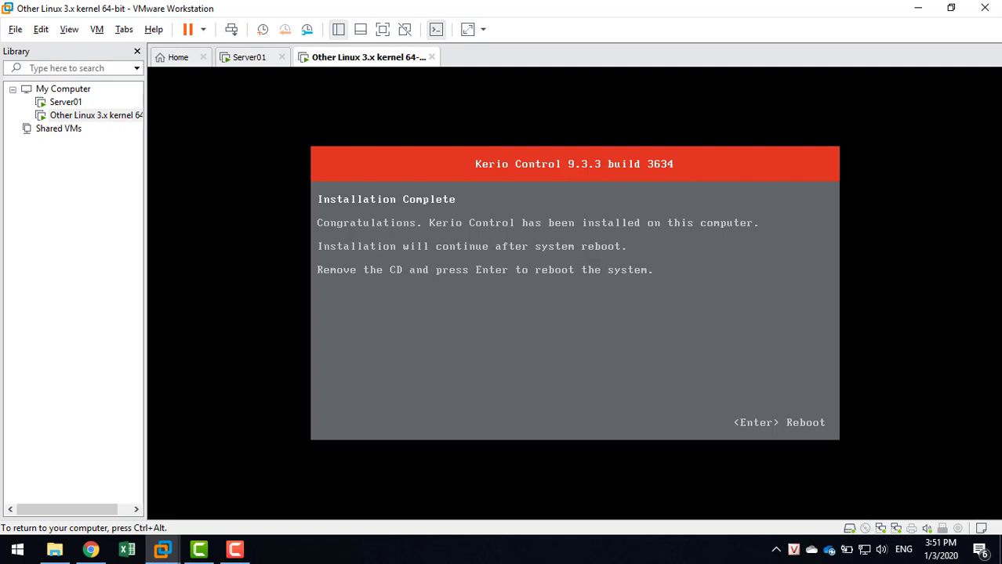
Reboot the VM after installation, then release input at the admin address notice.
key("Return")
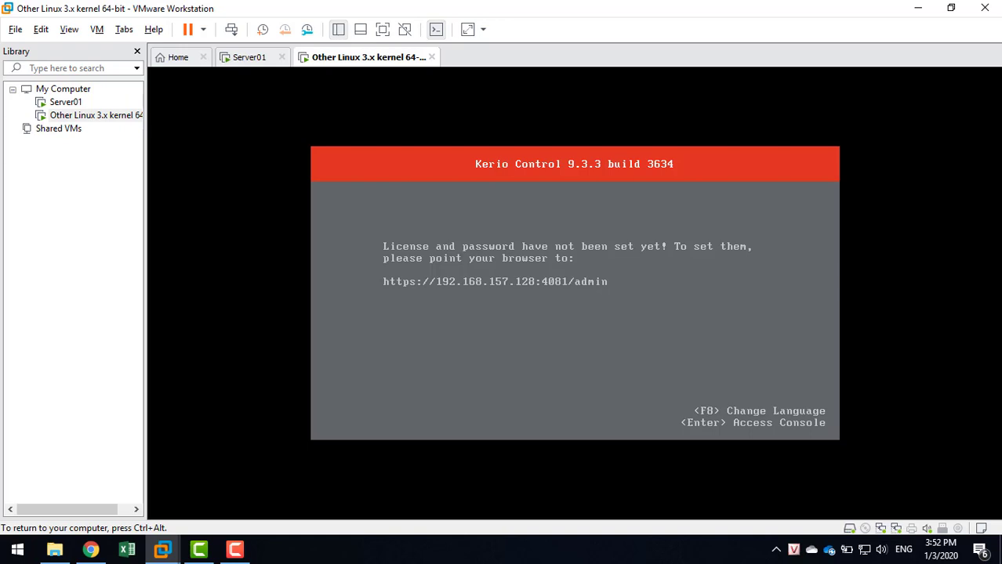
key("ctrl+alt")
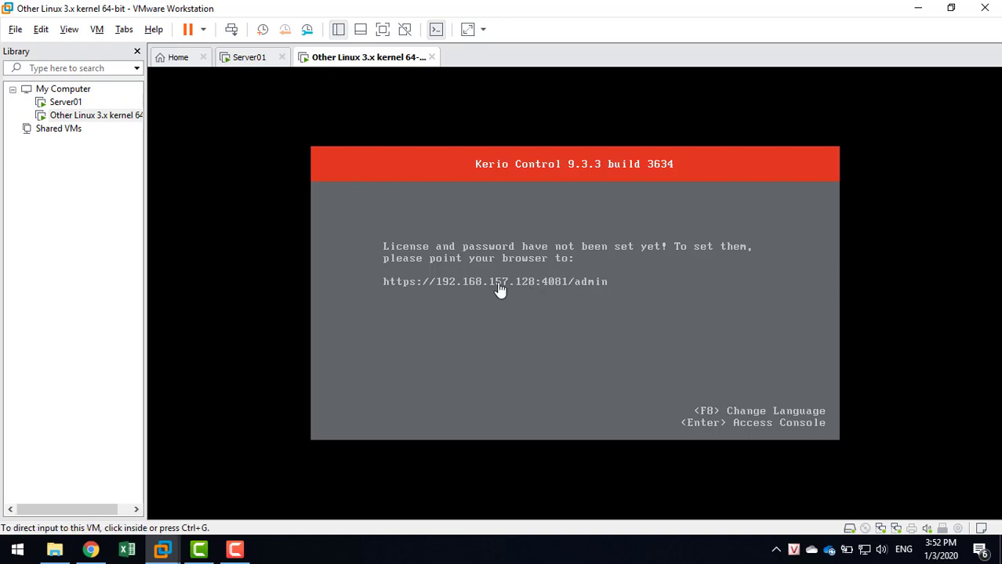
left_click(436, 29)
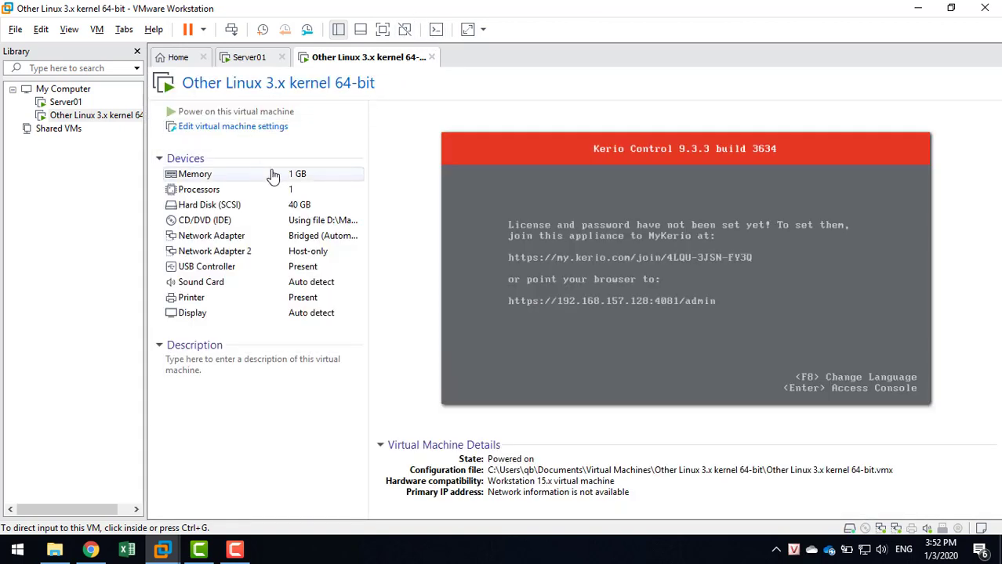
left_click(68, 29)
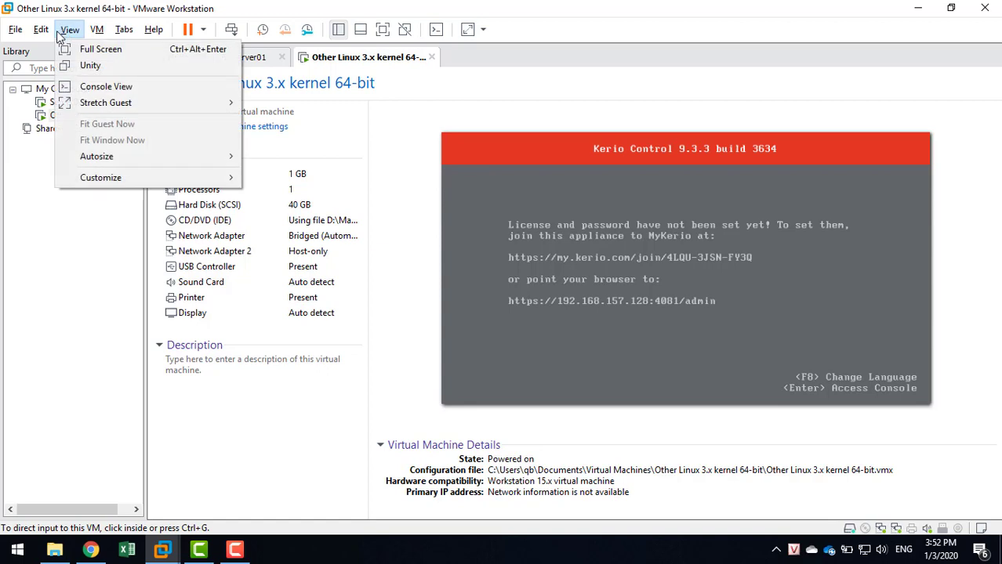
mouse_move(40, 29)
left_click(72, 103)
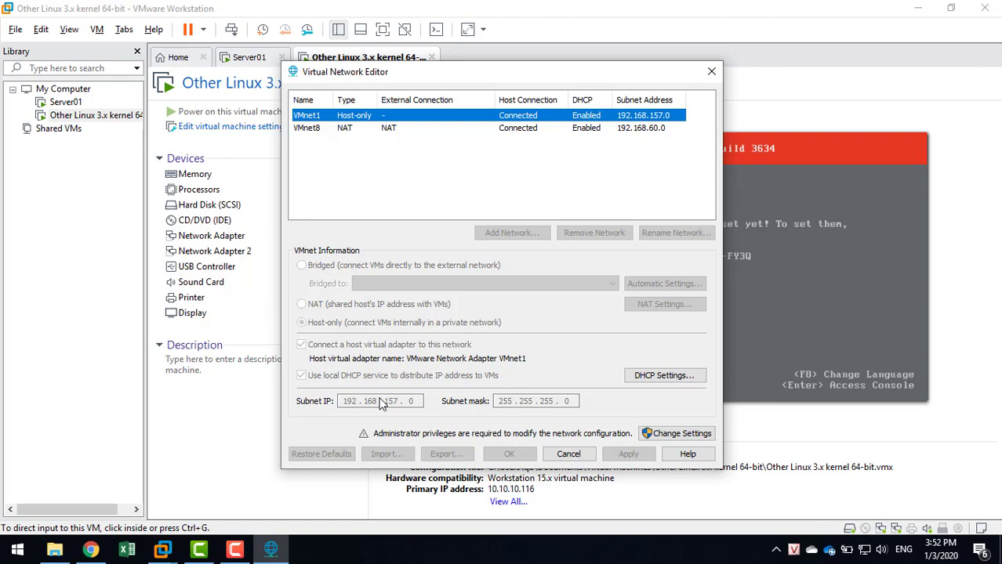
left_click(568, 453)
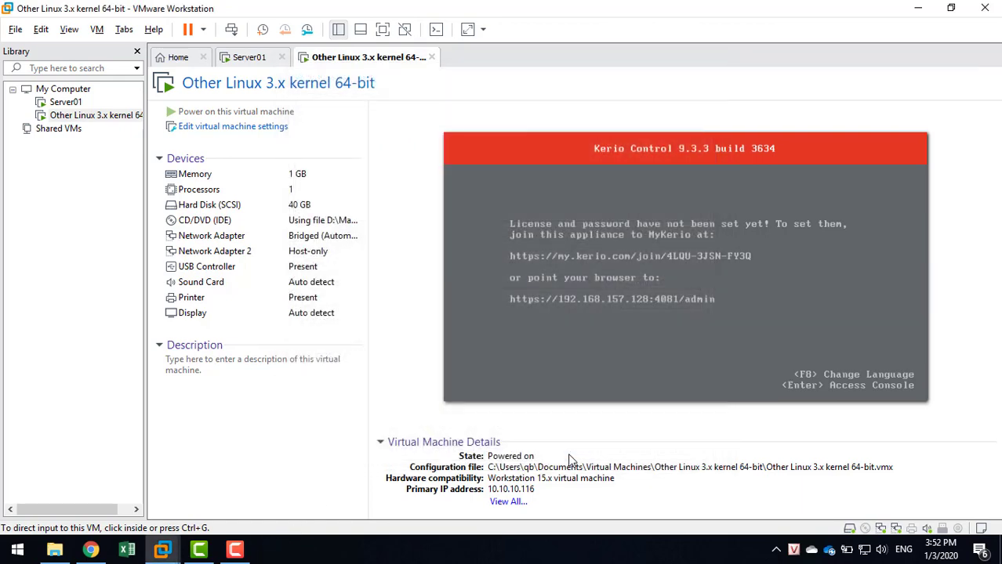
left_click(604, 380)
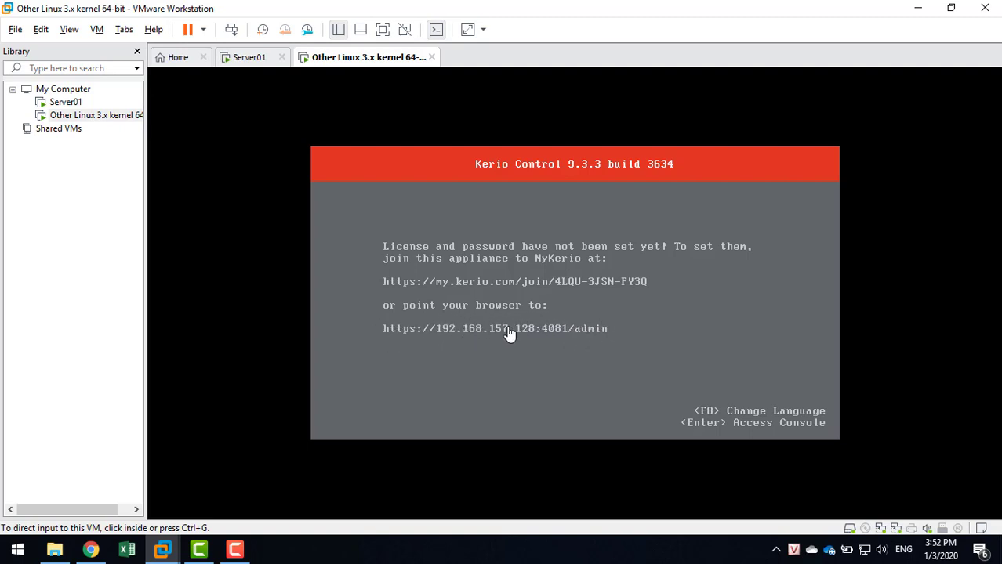
Open Kerio's Network Configuration, showing WAN at 10.10.10.116 via DHCP, then show the VM summary.
left_click(651, 370)
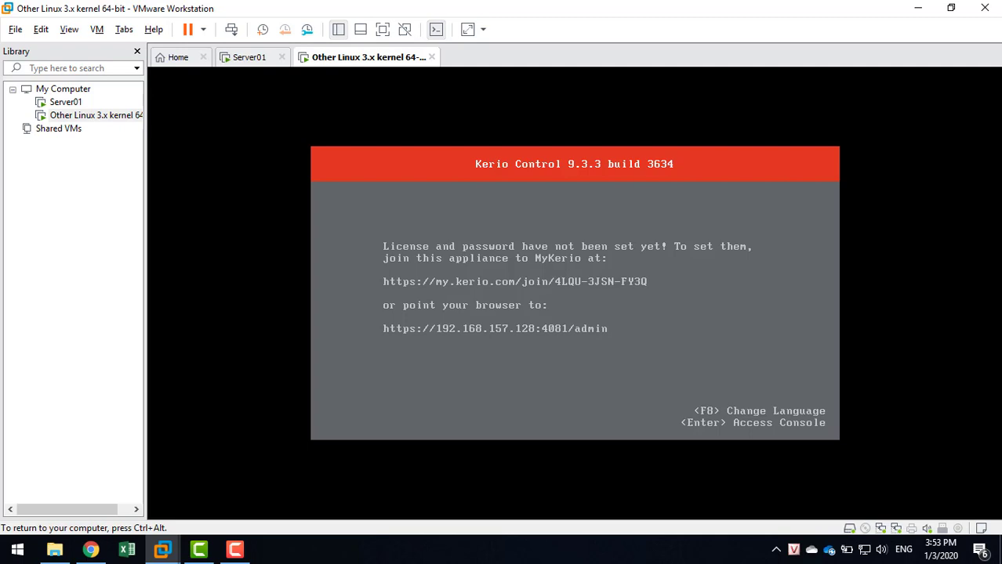
key("Return")
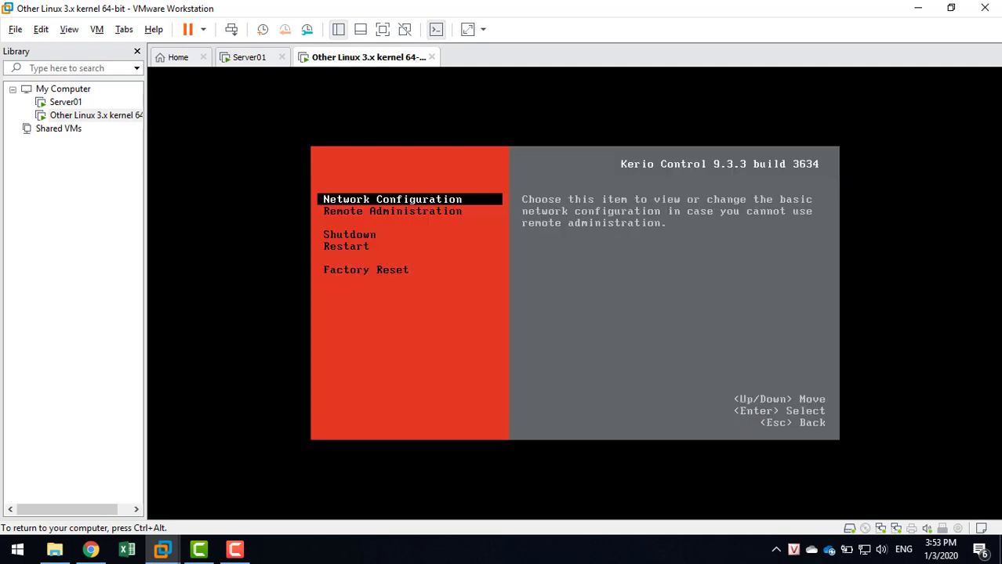
key("Down")
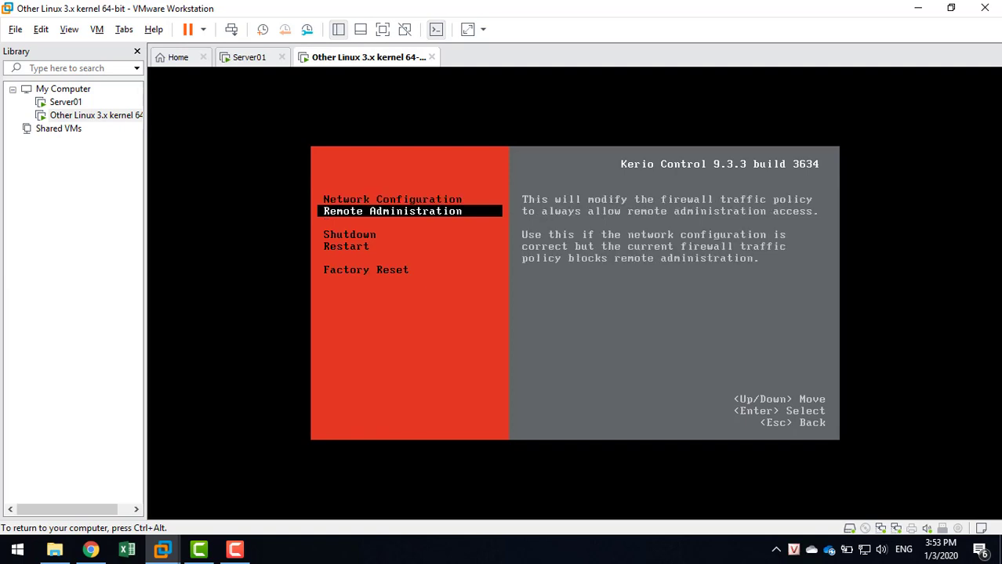
key("Up")
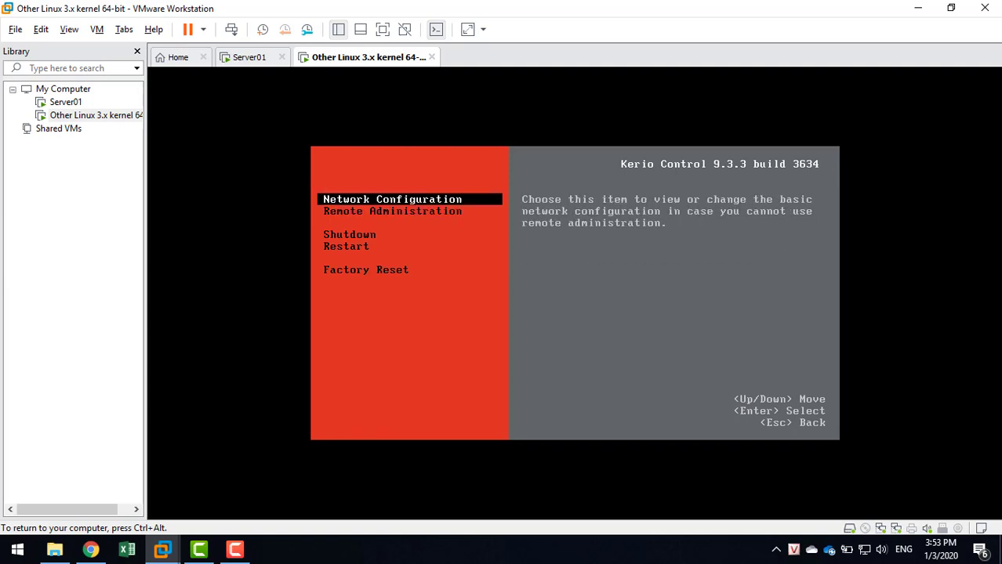
key("Return")
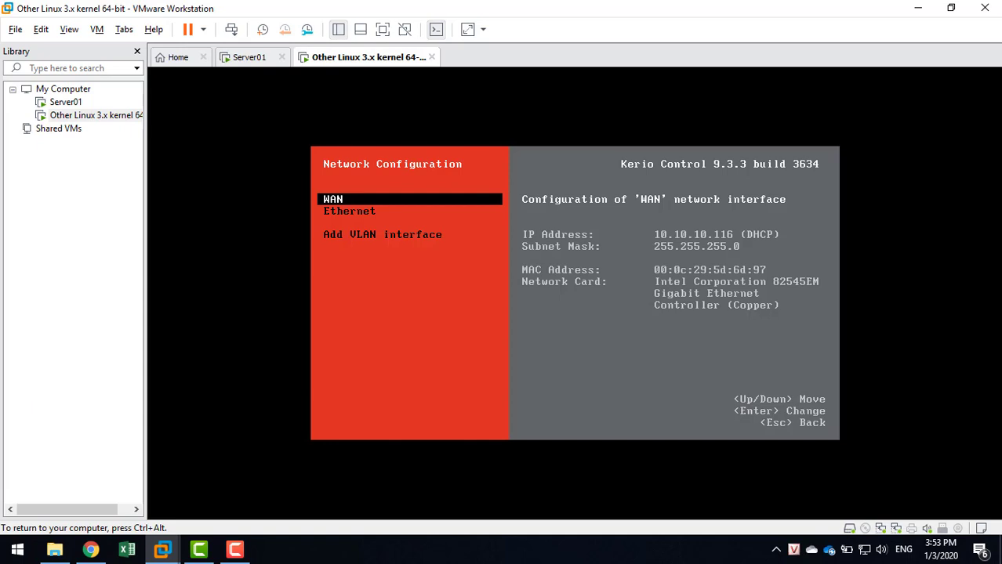
key("ctrl+alt")
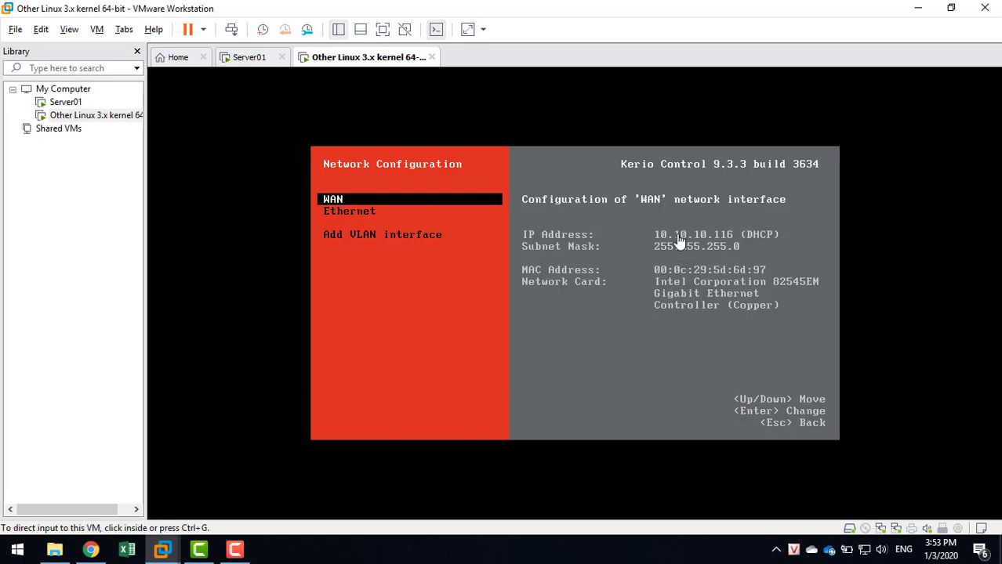
left_click(437, 30)
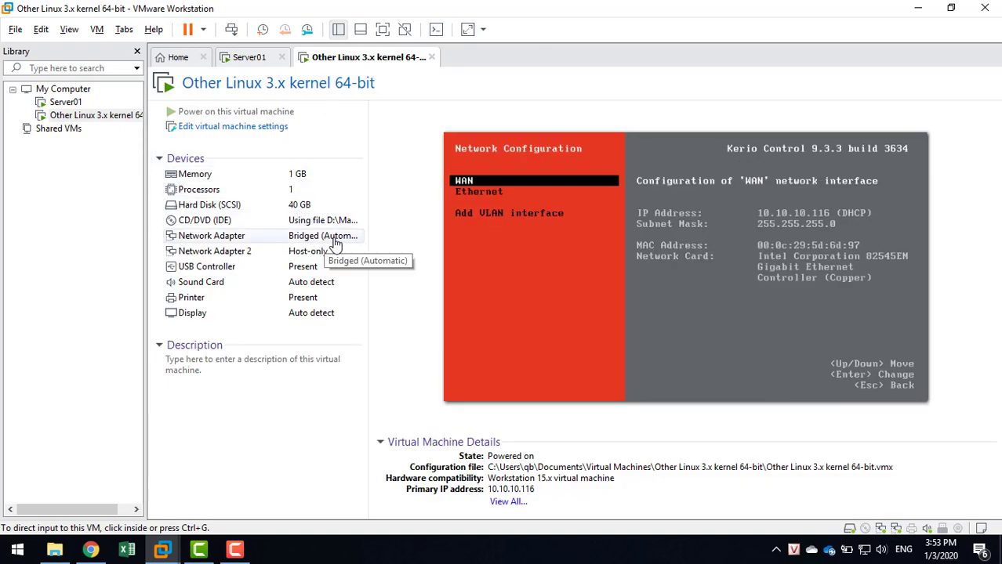
mouse_move(870, 553)
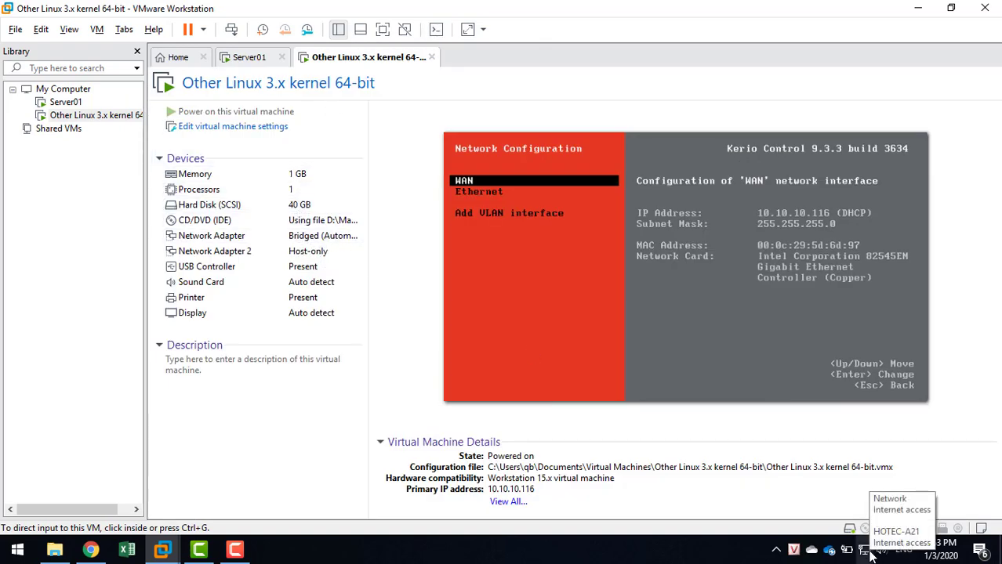
right_click(868, 552)
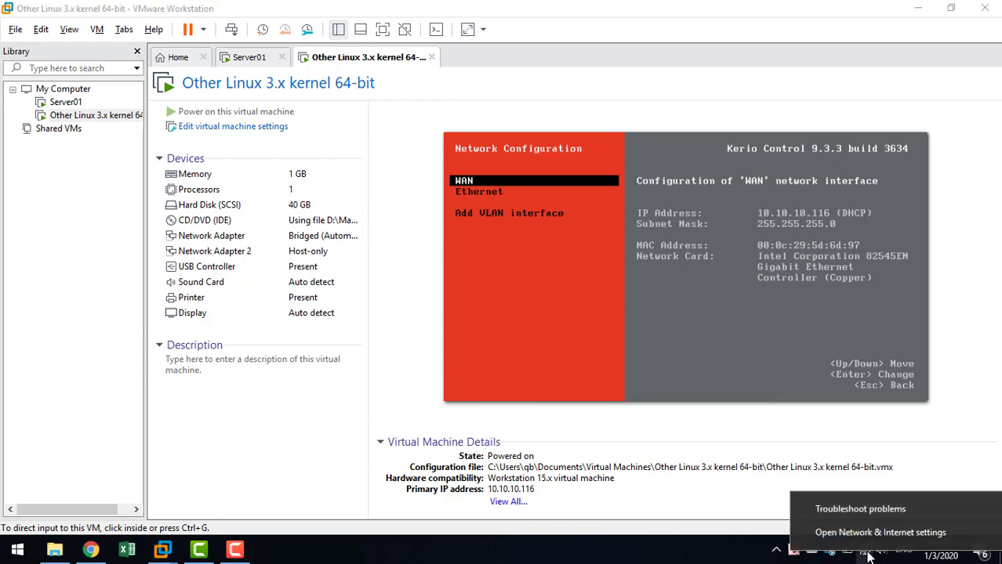
left_click(866, 535)
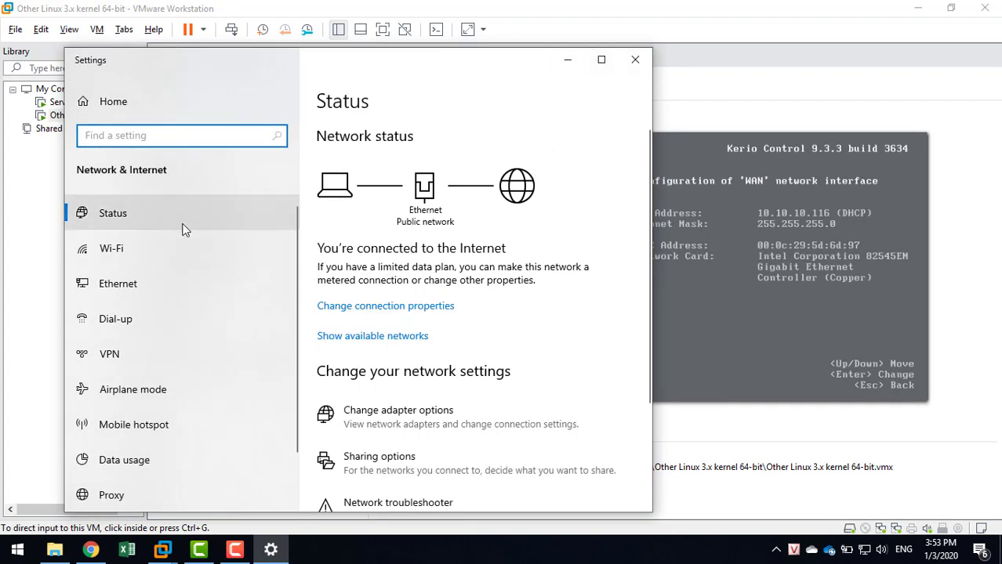
left_click(134, 286)
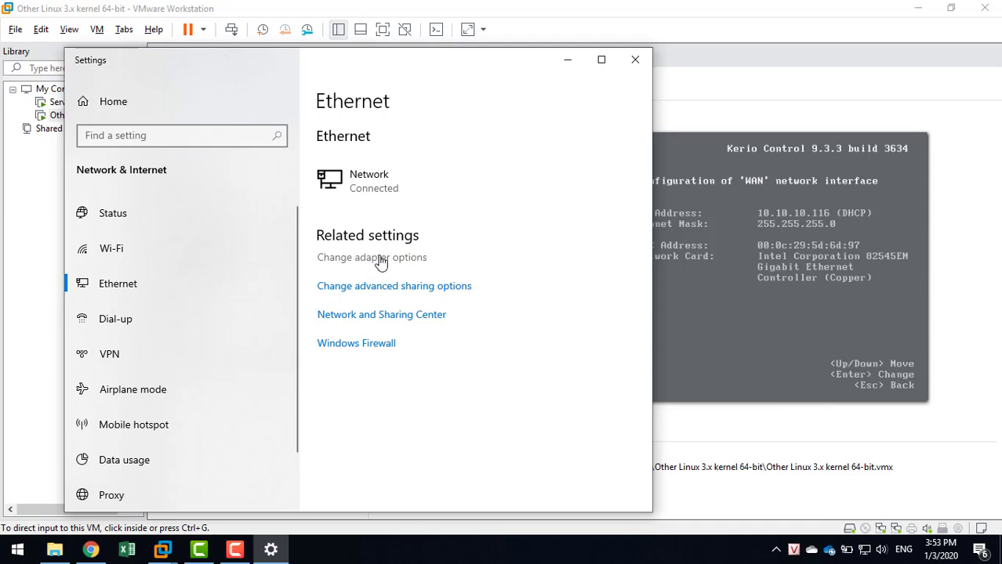
left_click(381, 259)
left_click(167, 170)
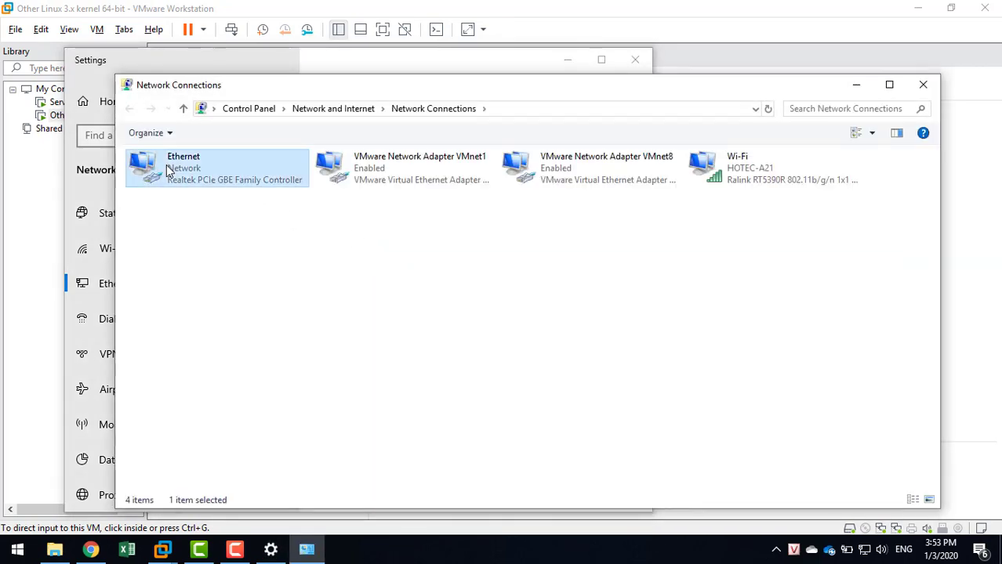
double_click(166, 170)
left_click(423, 265)
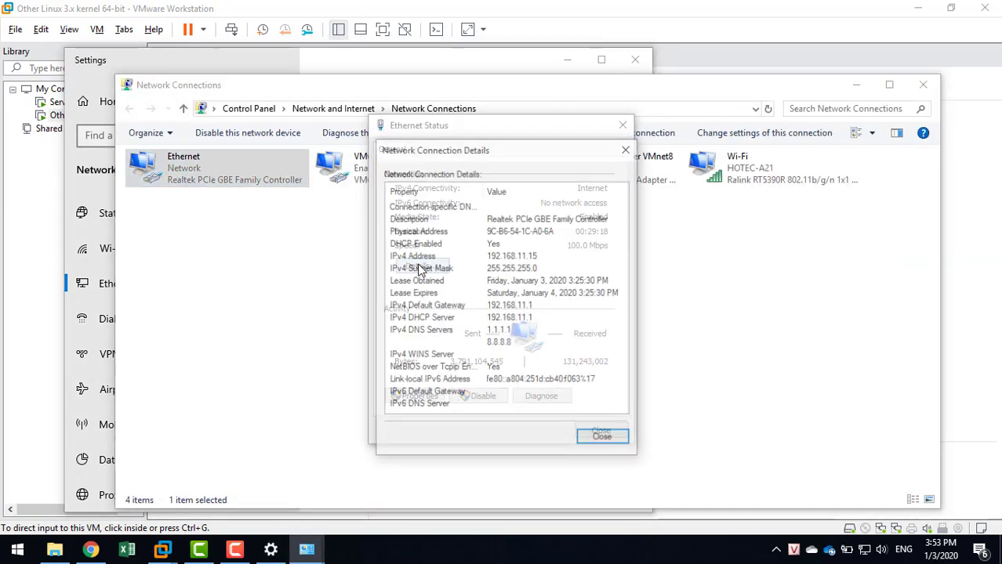
left_click(588, 439)
left_click(604, 428)
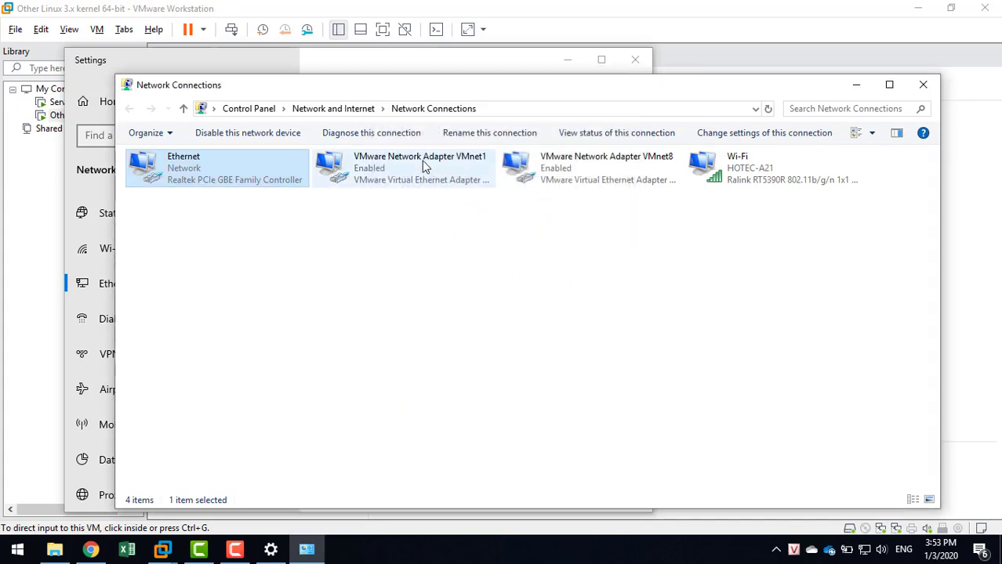
double_click(722, 171)
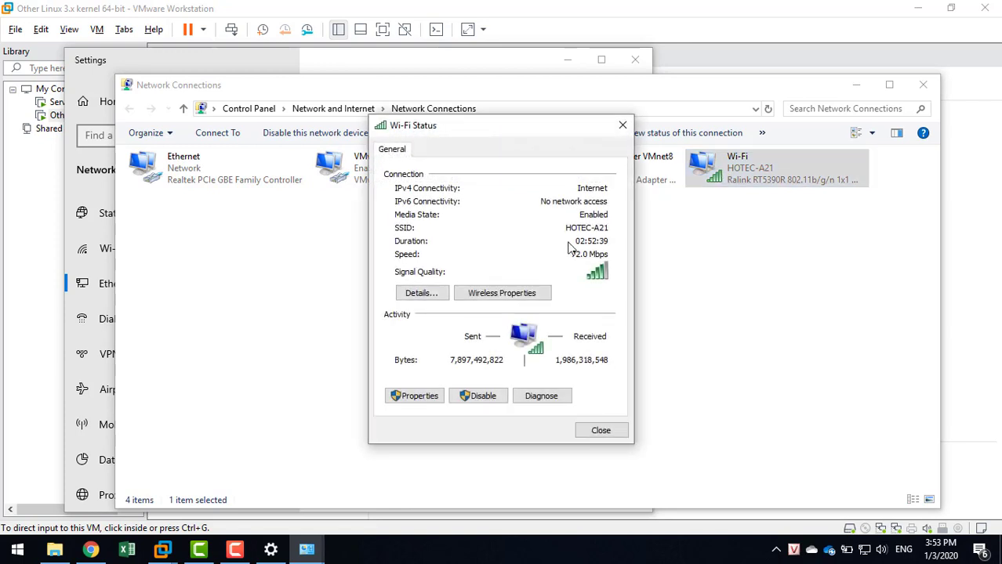
left_click(413, 294)
left_click(503, 260)
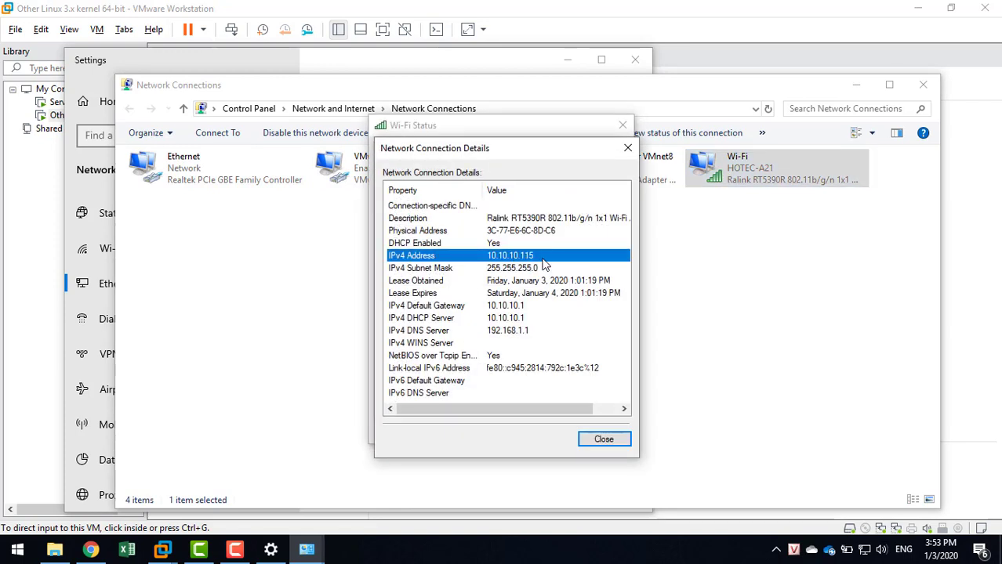
left_click(599, 439)
left_click(596, 433)
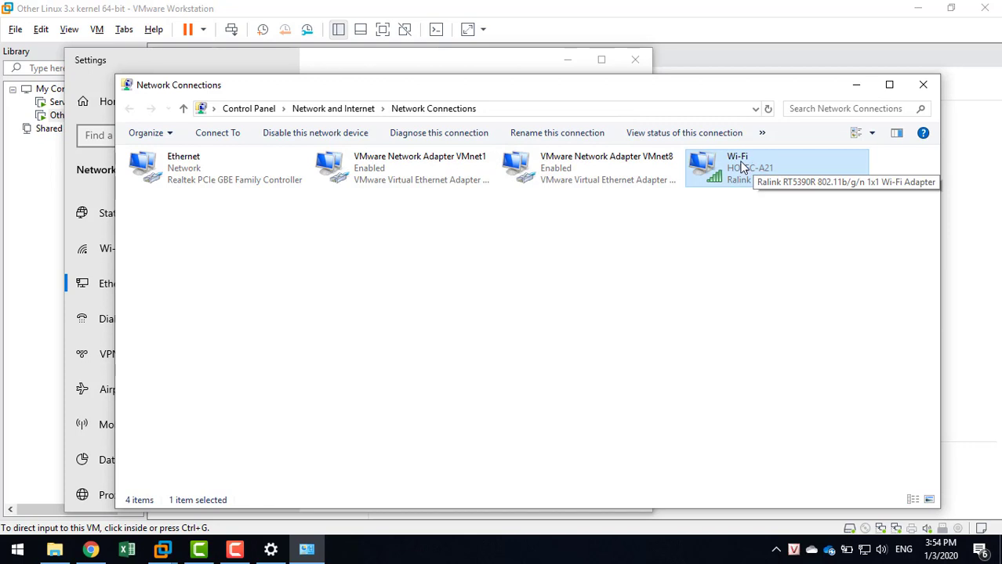
left_click(922, 84)
left_click(635, 60)
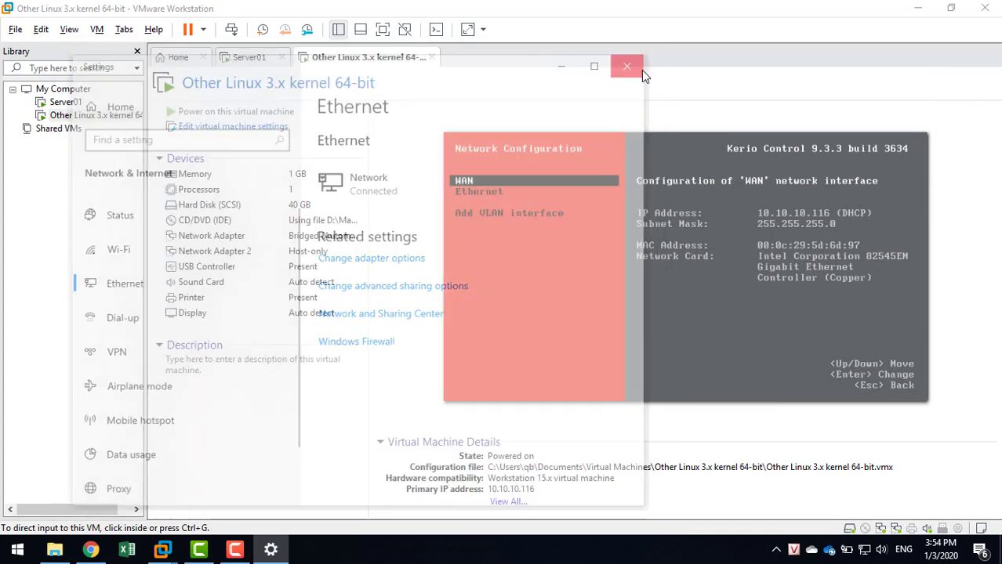
Return to the VM console and reopen the Kerio Network Configuration menu.
left_click(624, 261)
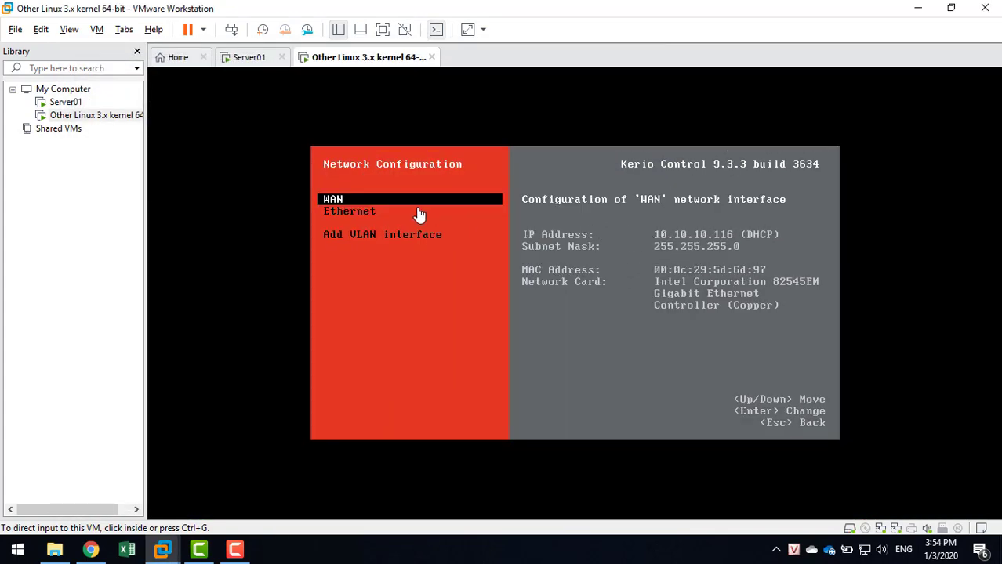
left_click(370, 211)
key("Escape")
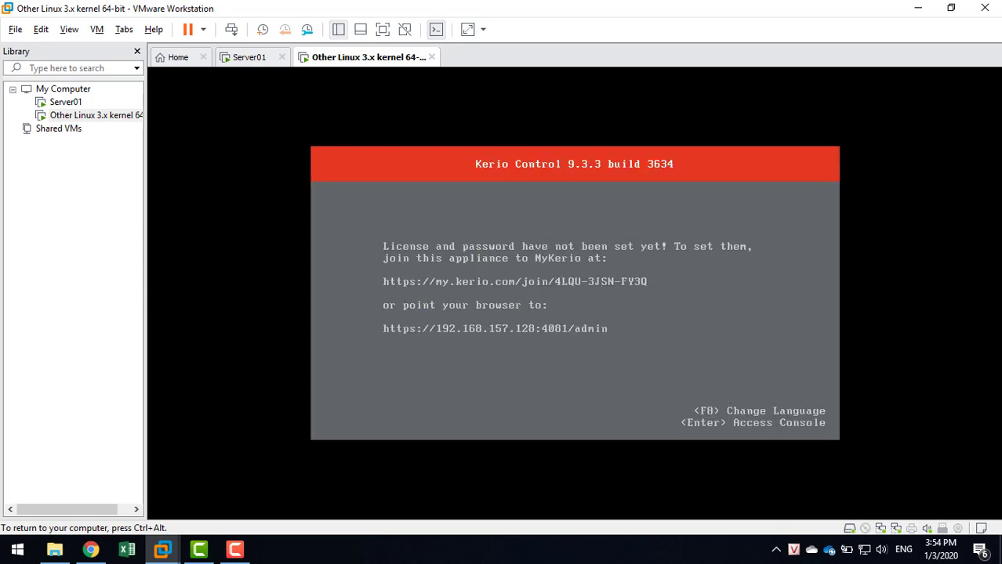
key("Return")
key("Down")
key("Up")
key("Return")
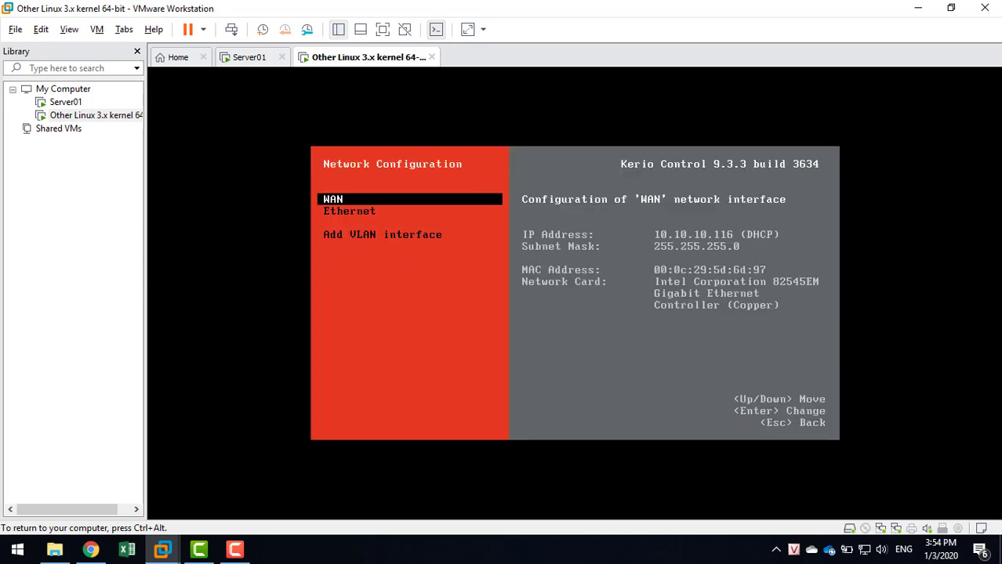
Review the Ethernet addressing options, keep DHCP, and escape back to the main screen.
key("Down")
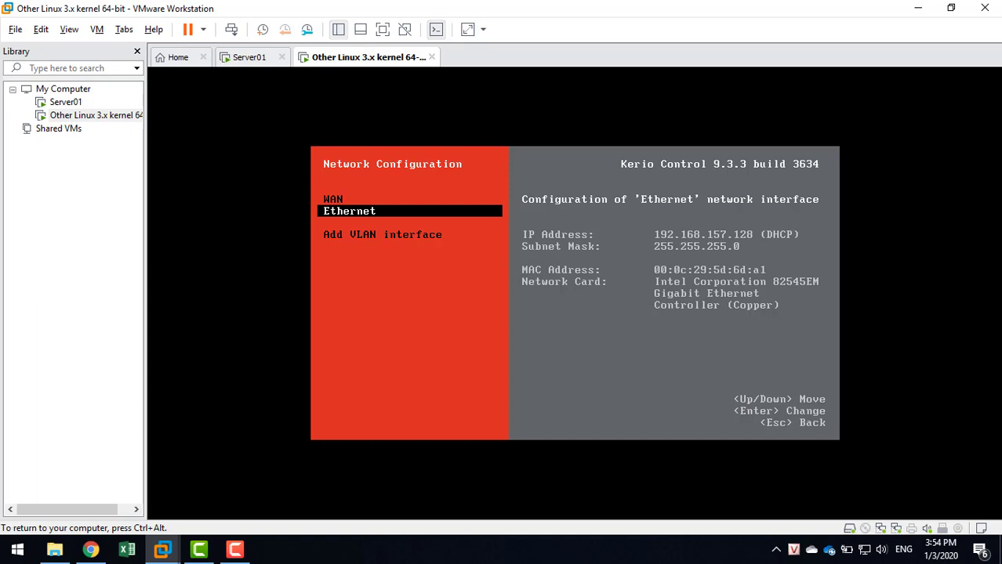
key("Return")
key("Down")
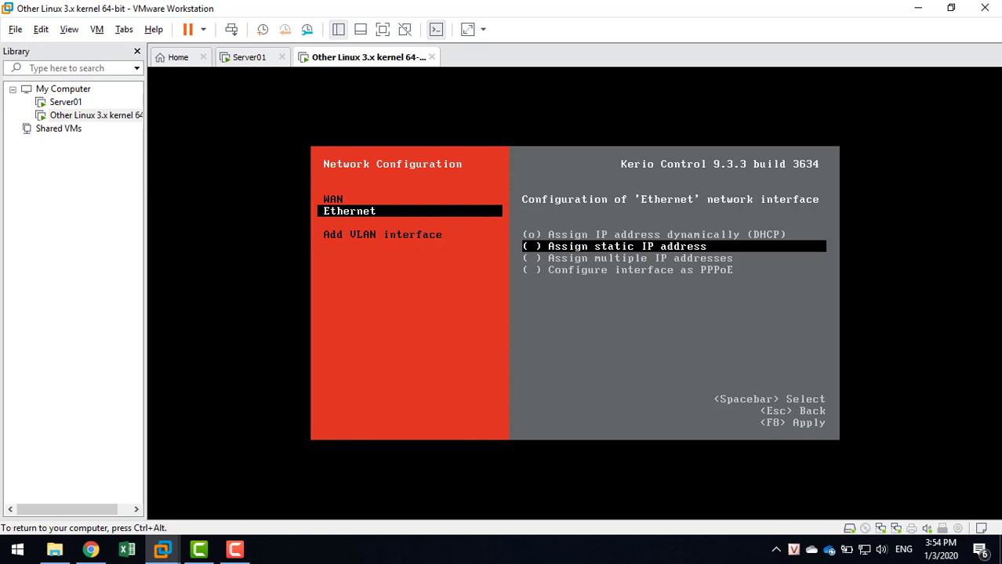
key("Escape")
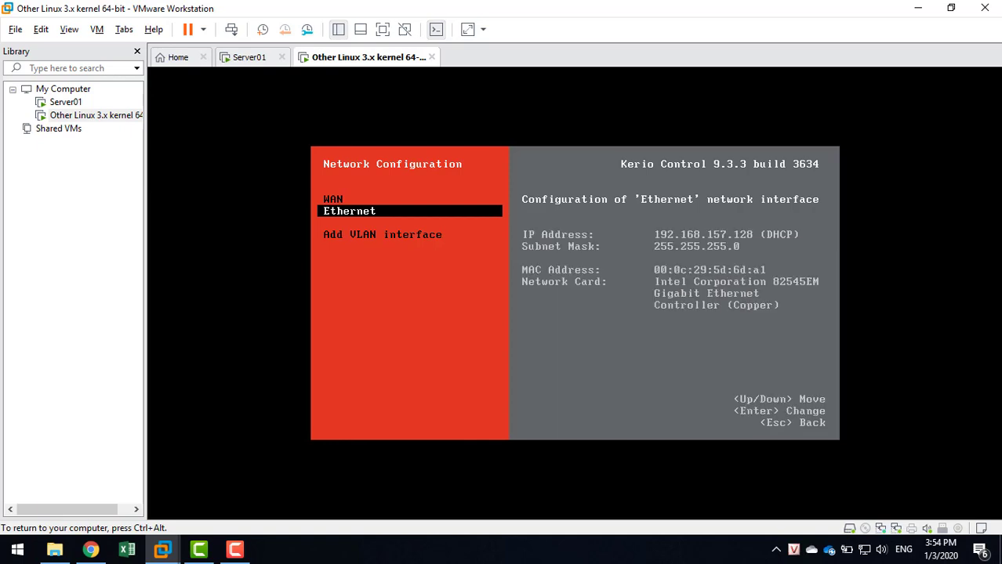
key("Escape")
key("Escape")
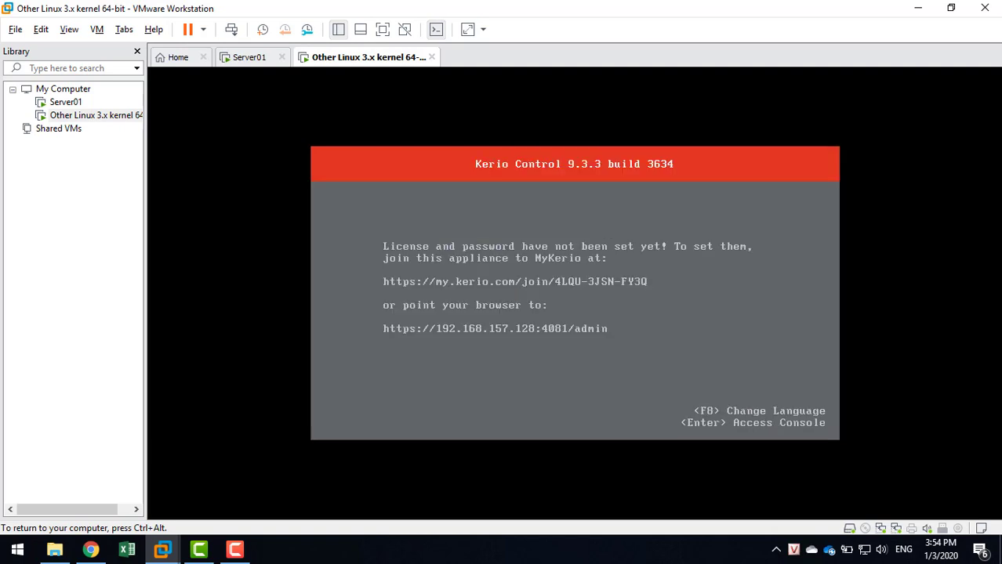
key("ctrl+alt")
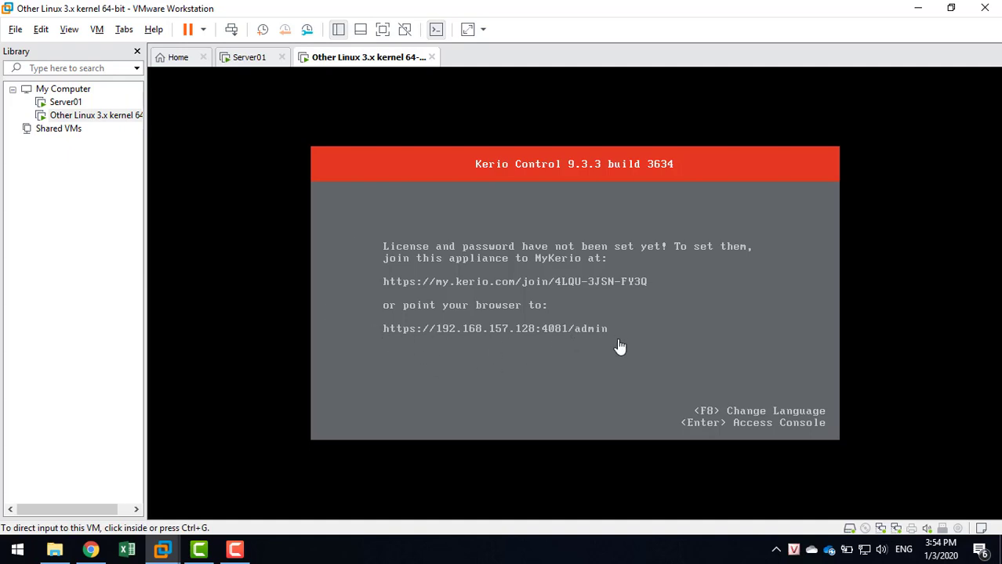
Switch between Chrome and the Kerio console VM window.
left_click(92, 553)
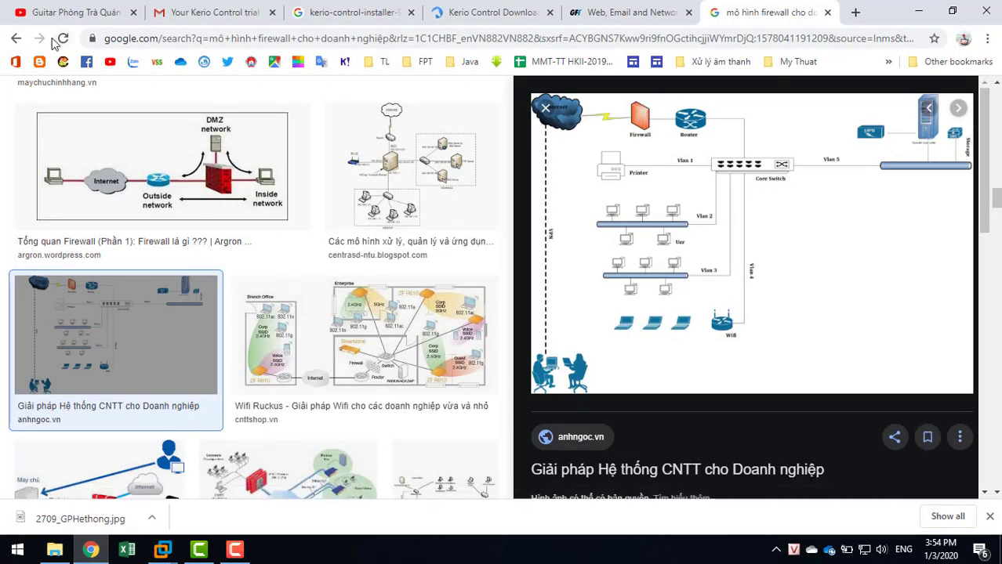
left_click(921, 18)
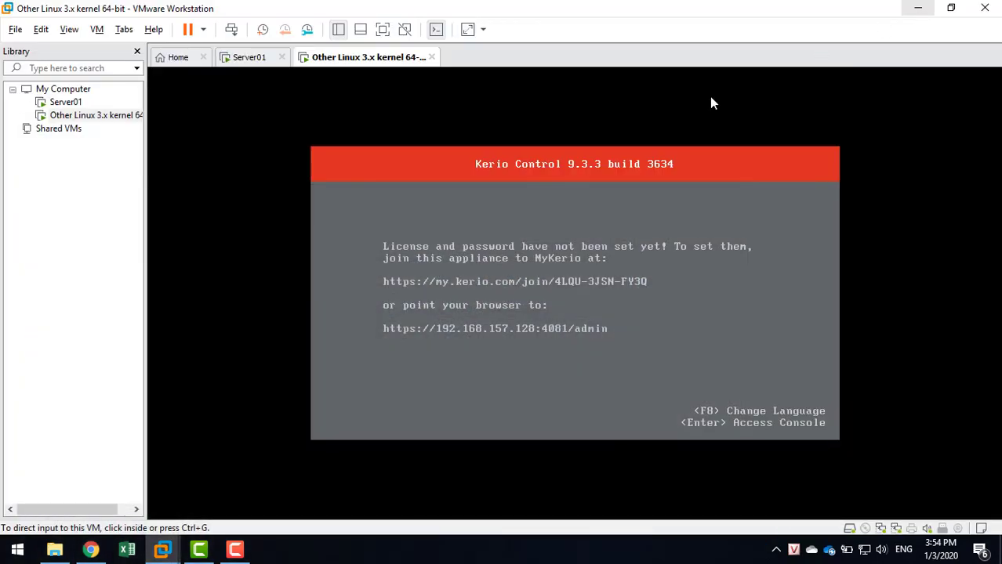
left_click(90, 549)
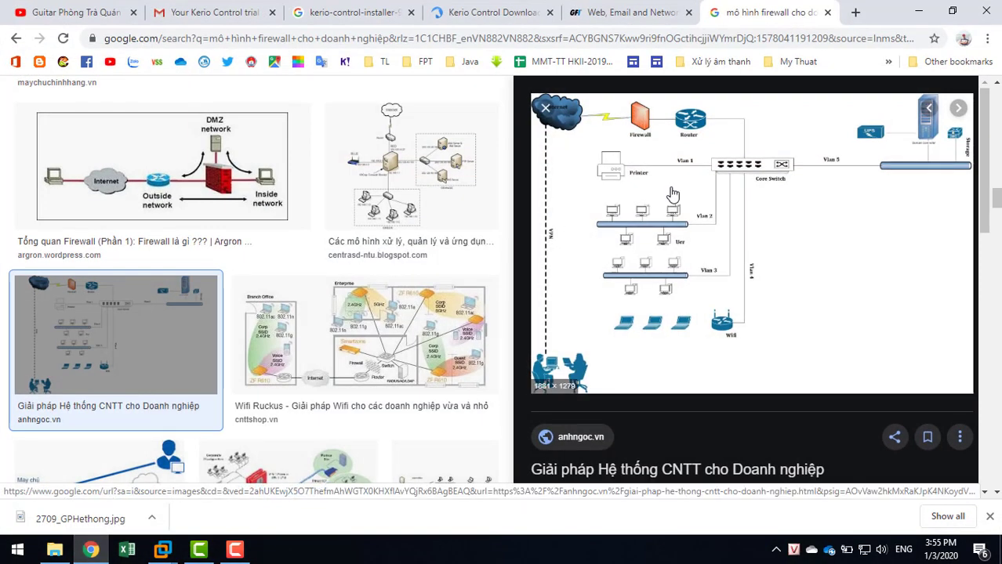
left_click(170, 556)
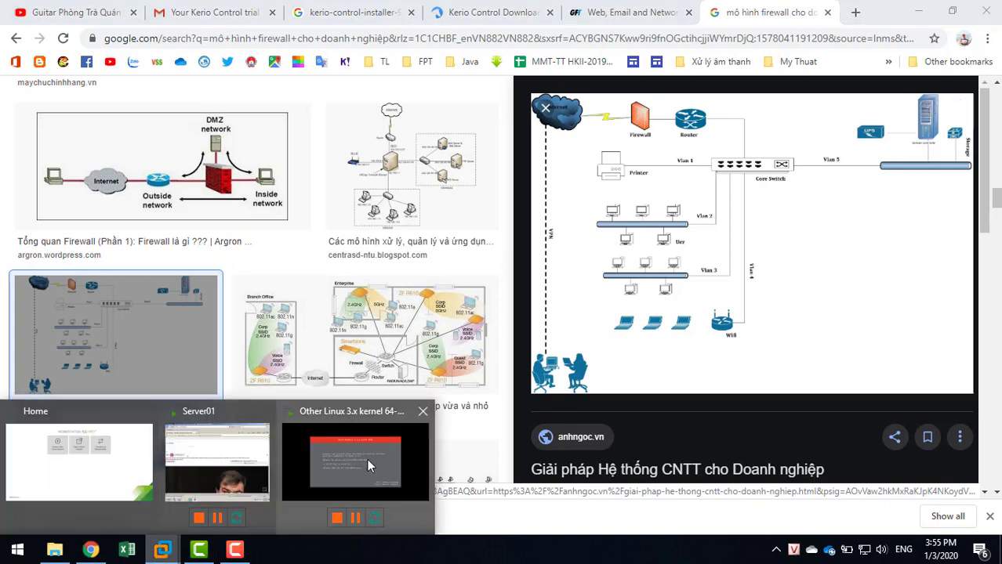
left_click(367, 459)
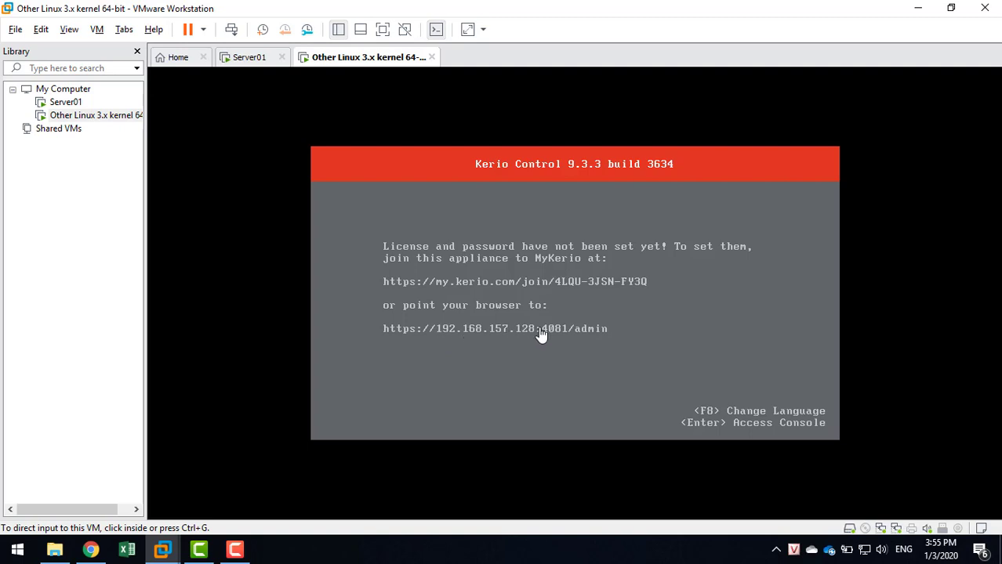
View the Server01 VM's details, return to the Other Linux tab, then bring Chrome forward.
left_click(225, 62)
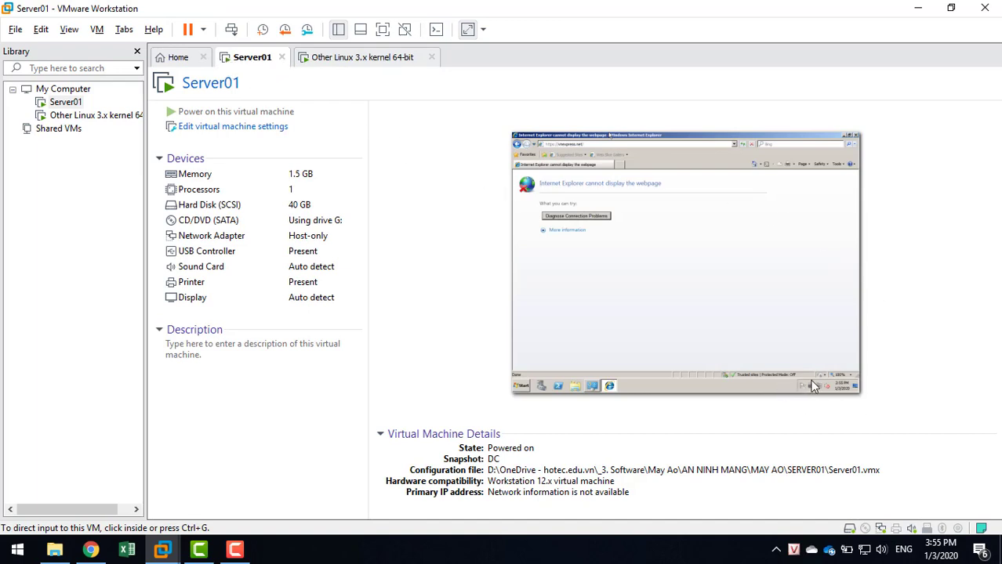
left_click(375, 59)
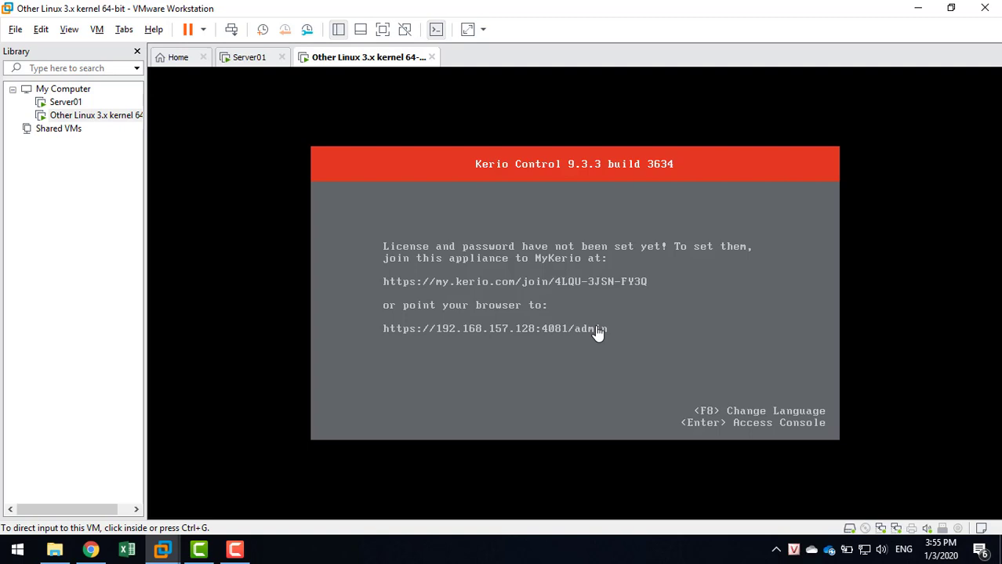
left_click(91, 550)
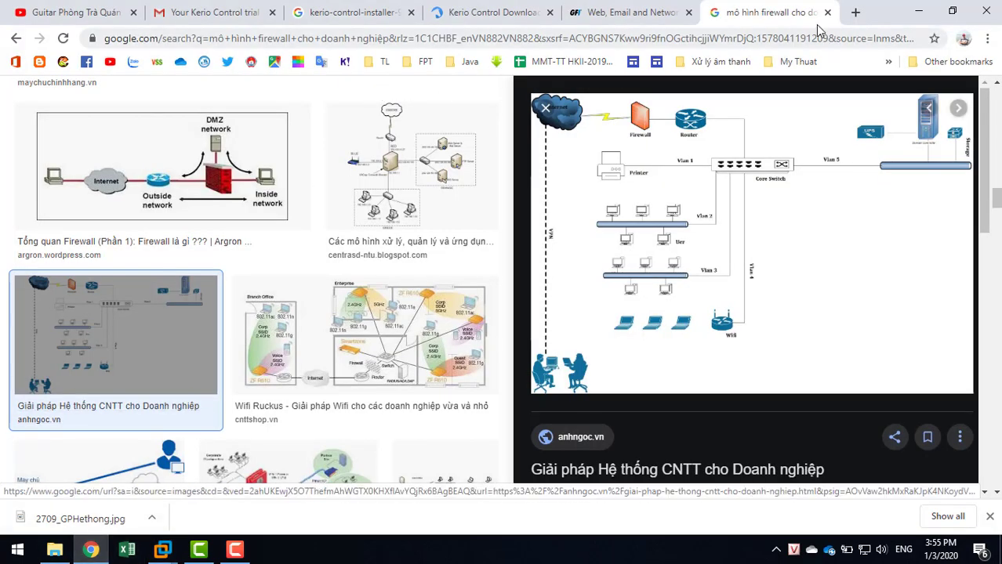
left_click(855, 13)
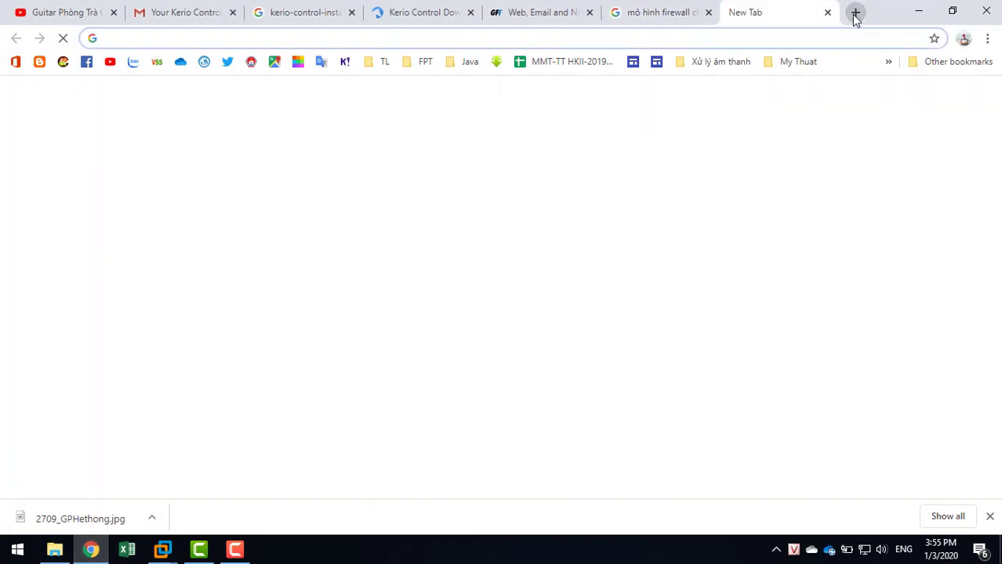
type("htt")
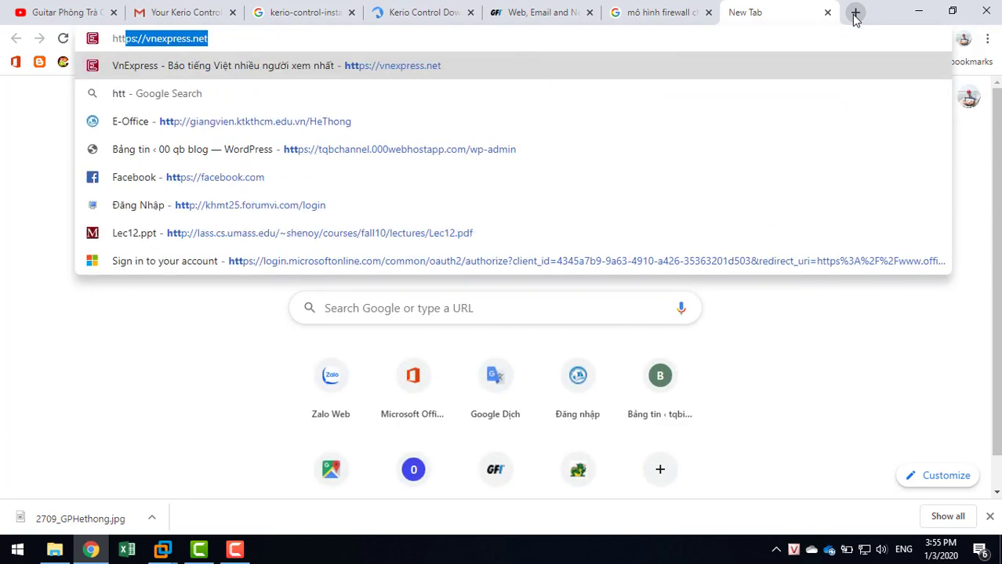
type("ps:")
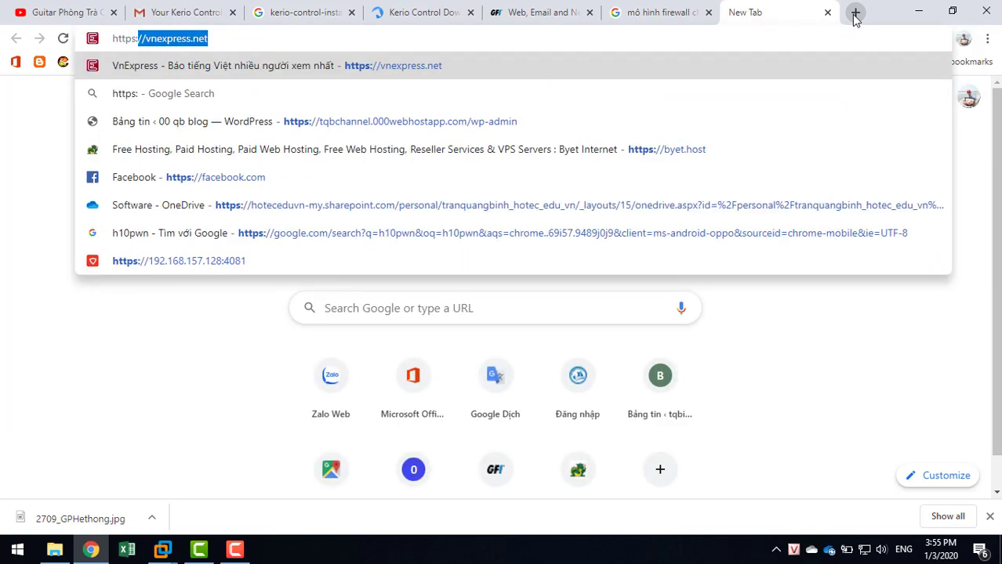
type("//192")
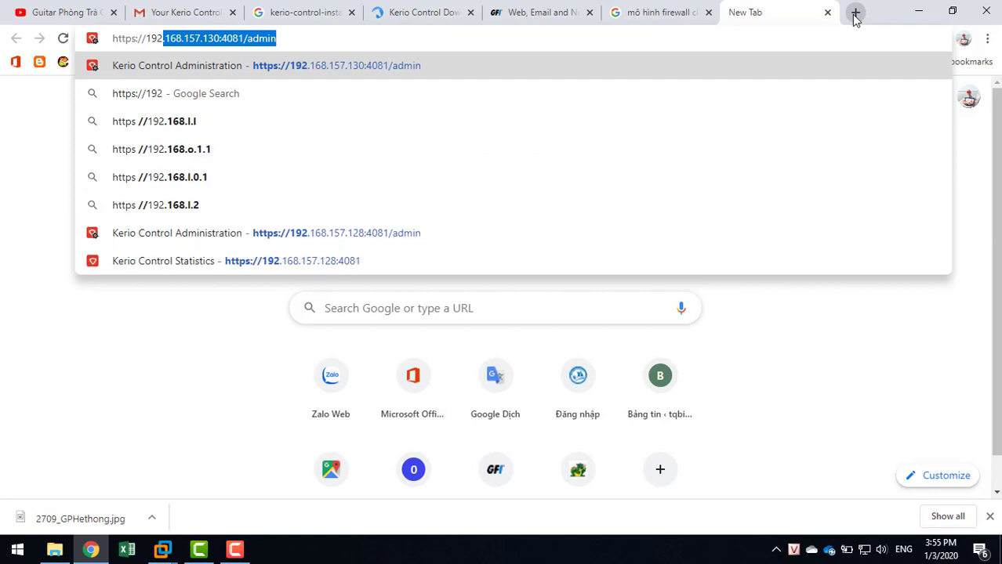
left_click(221, 39)
key("BackSpace")
key("BackSpace")
type("28:4081/admin")
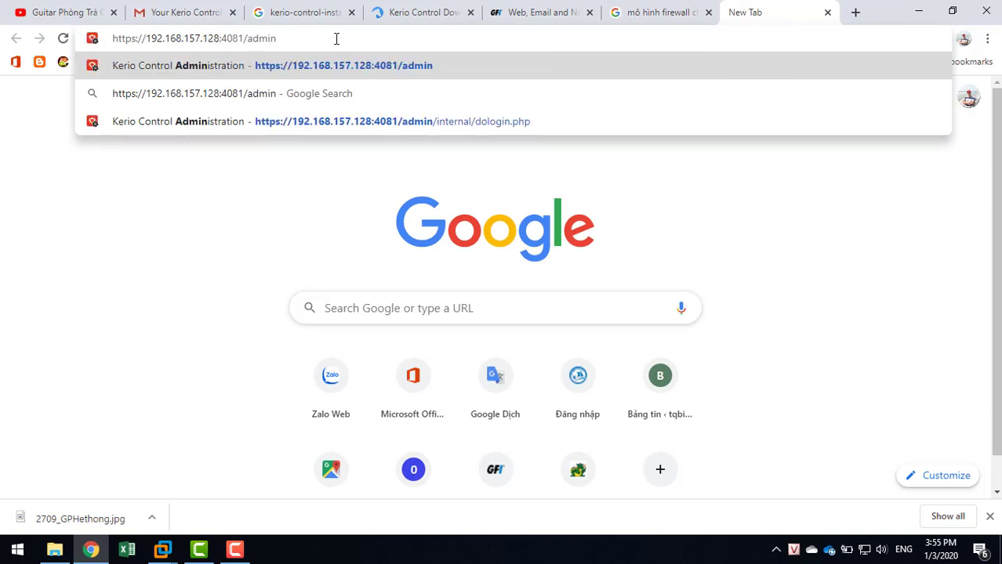
key("Return")
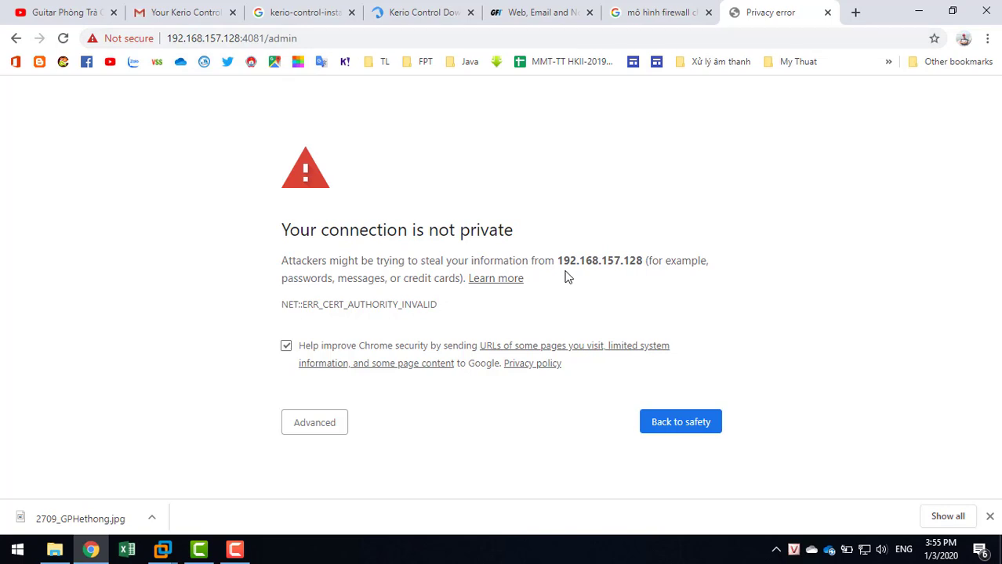
key("F5")
Bypass the certificate warning via Advanced and Proceed to 192.168.157.128 (unsafe).
left_click(320, 429)
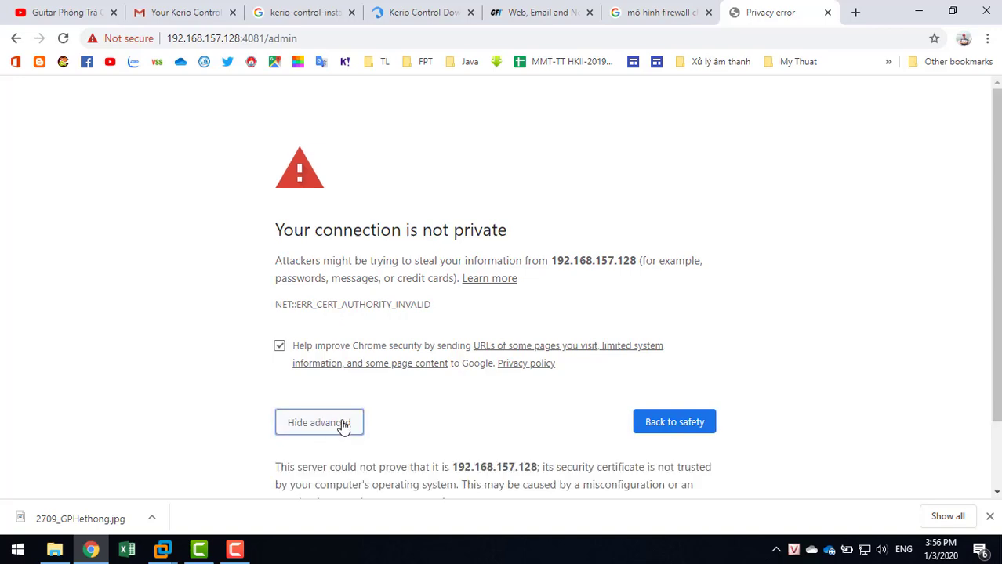
scroll(466, 433, "down", 2)
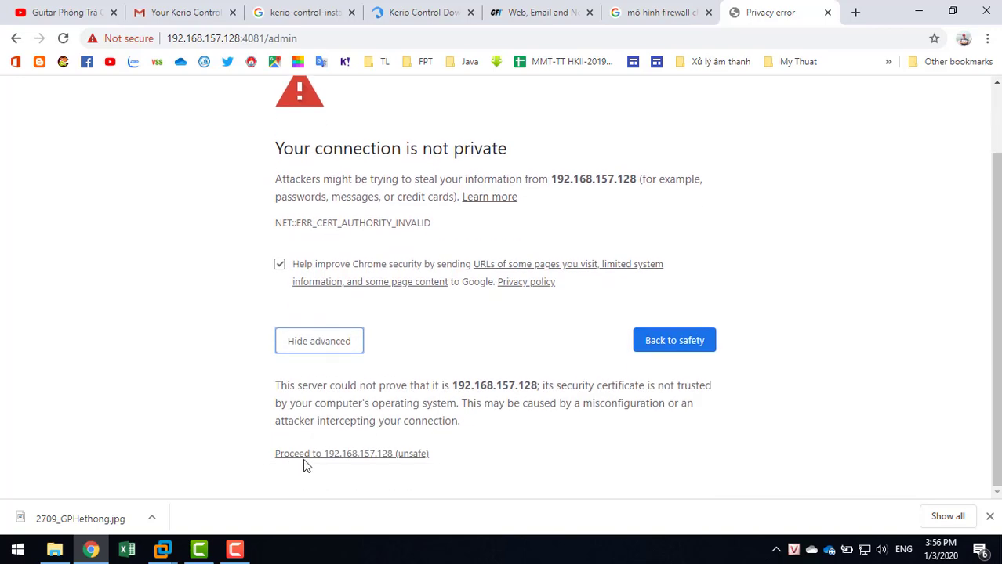
left_click(391, 457)
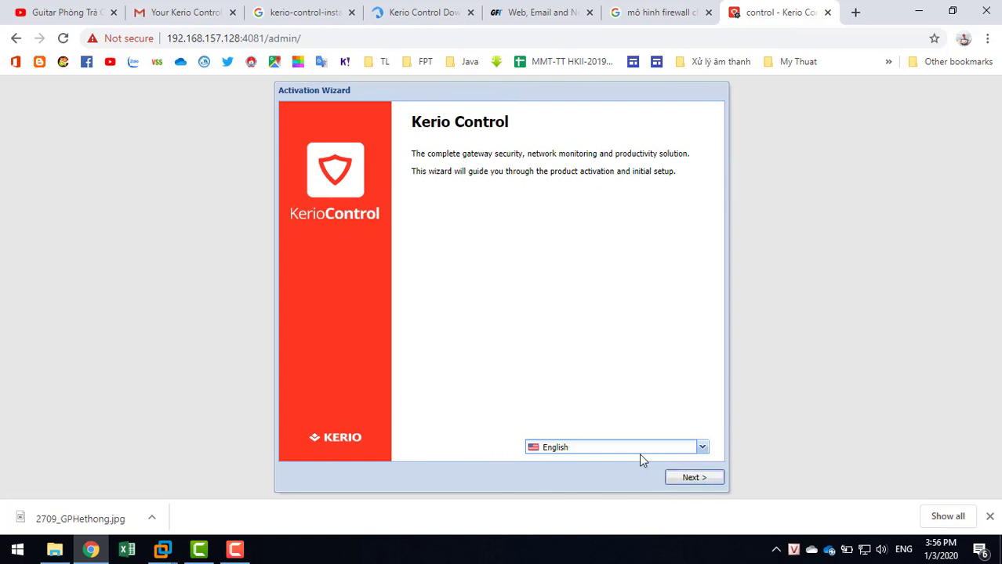
Keep English as the wizard language, accept the license agreement, and skip the connectivity test.
left_click(705, 449)
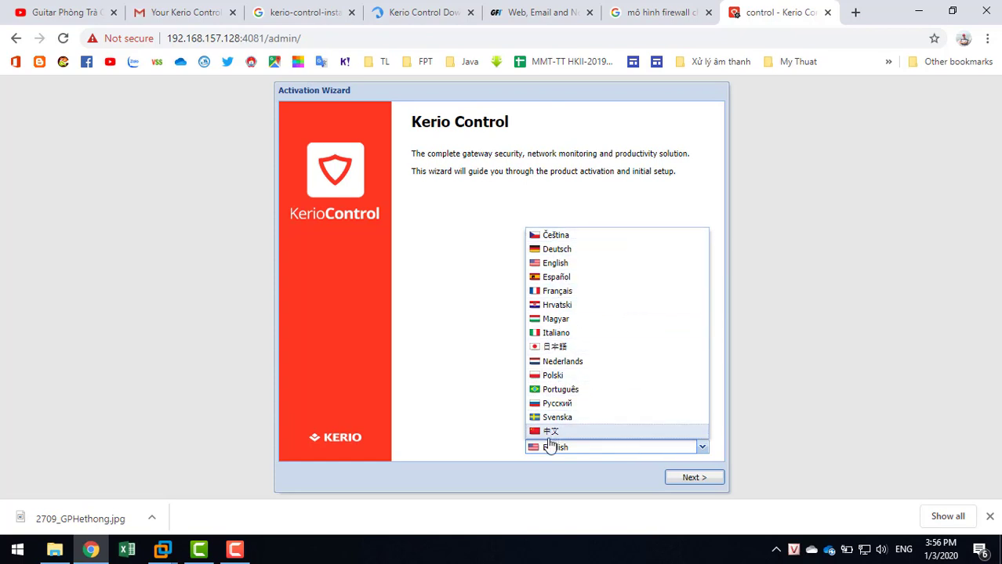
left_click(469, 346)
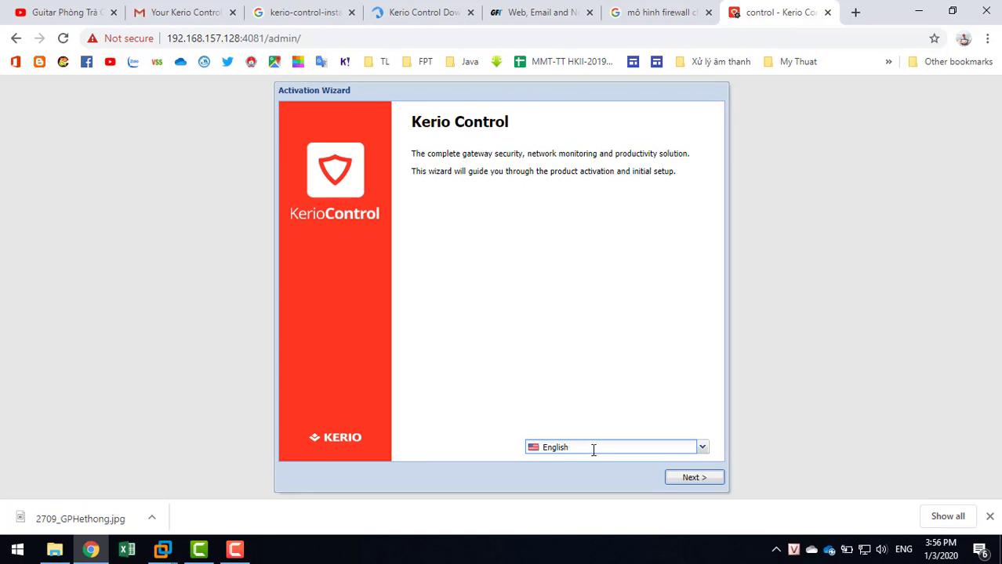
left_click(693, 479)
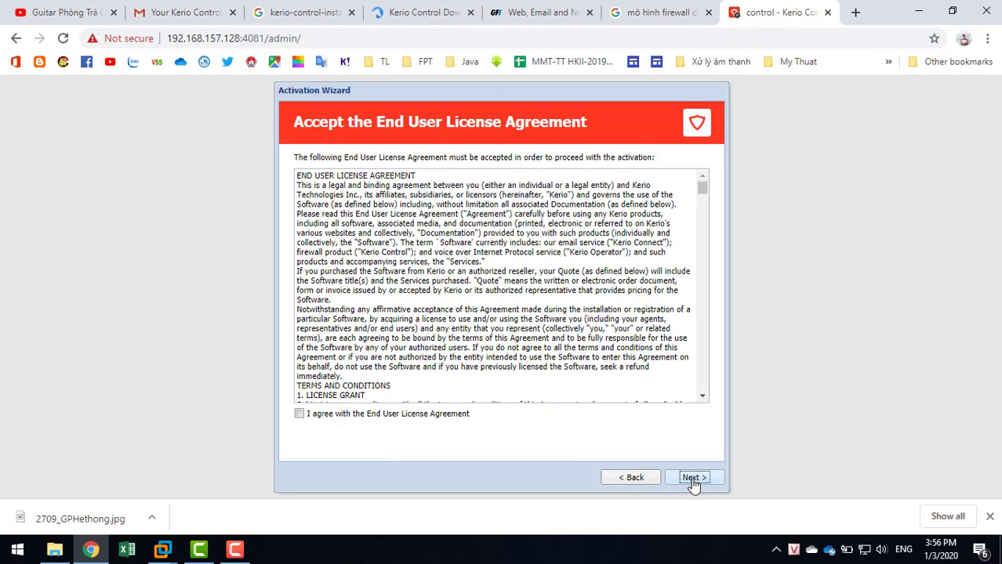
left_click(439, 420)
left_click(694, 480)
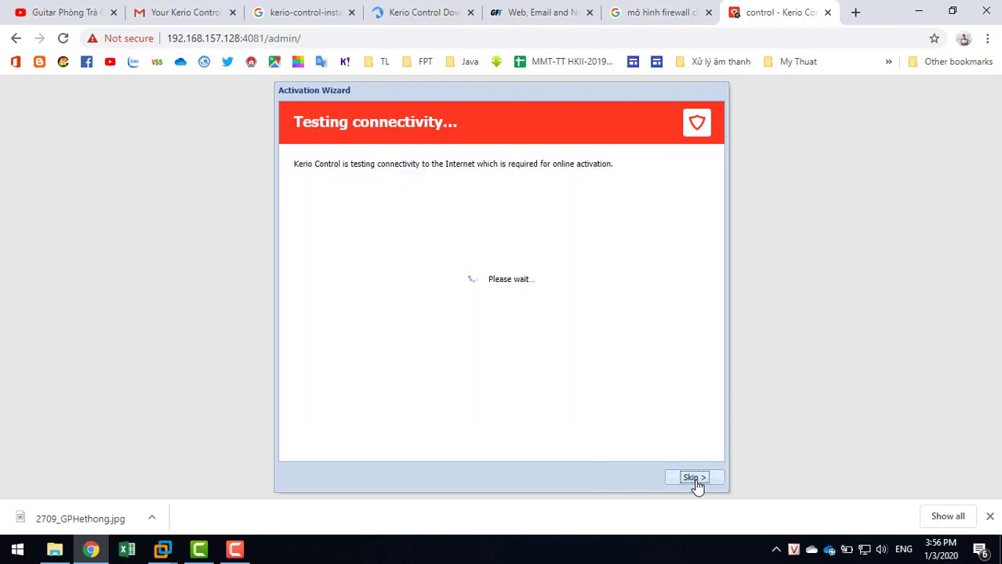
left_click(695, 479)
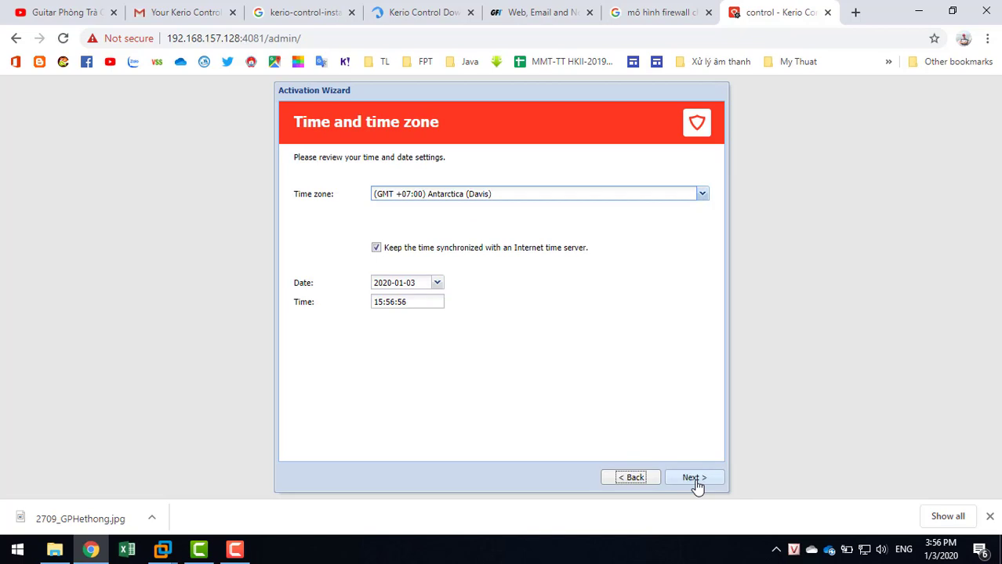
Set the Bangkok, Hanoi, Jakarta time zone, pick the free 30-day trial, and view the trial email.
left_click(702, 195)
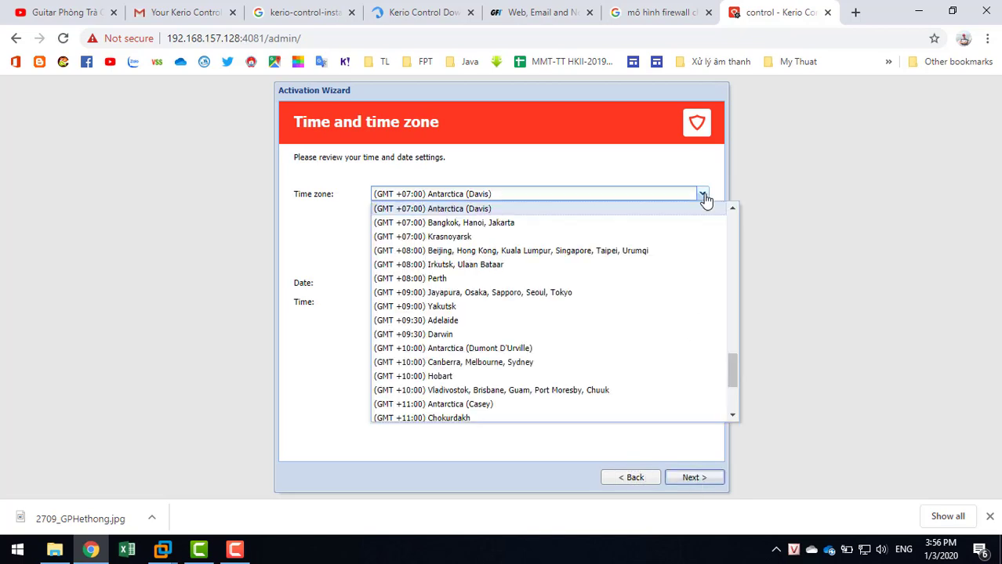
left_click(540, 225)
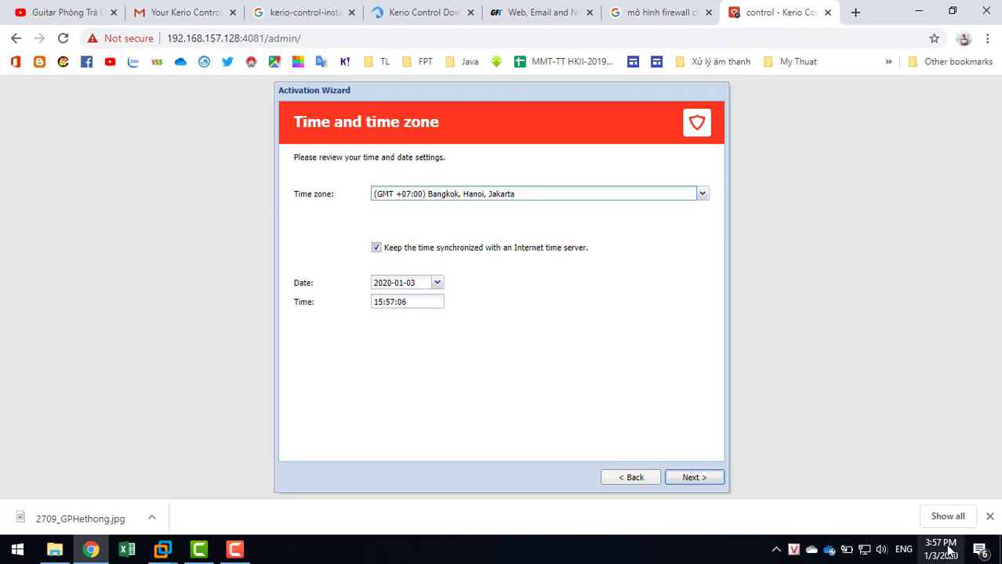
left_click(692, 478)
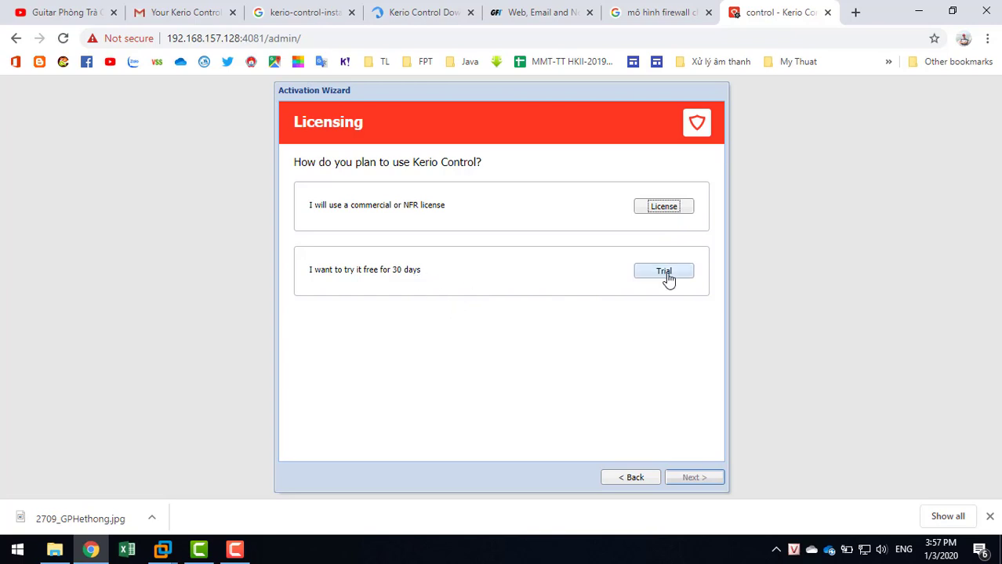
left_click(676, 279)
left_click(676, 276)
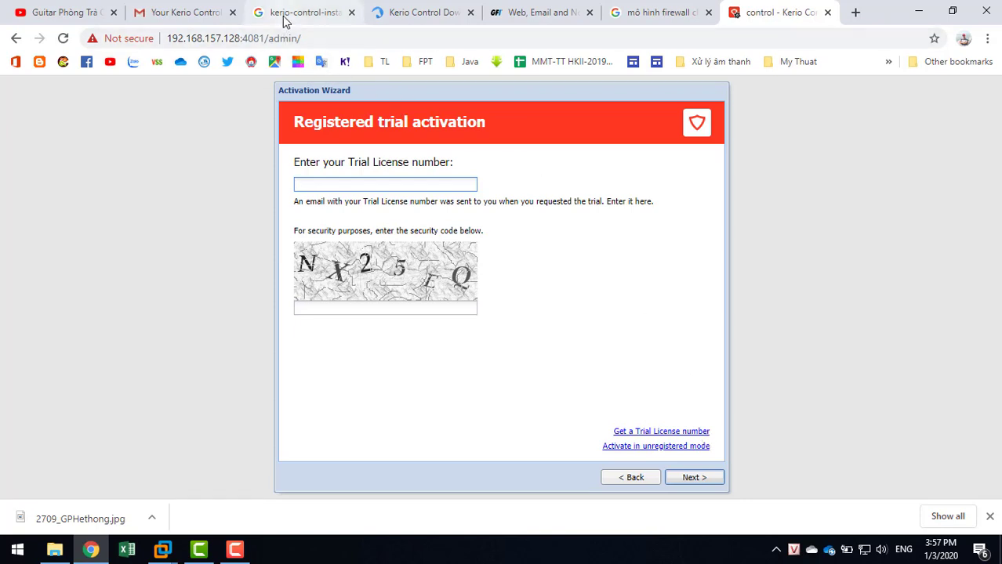
left_click(208, 17)
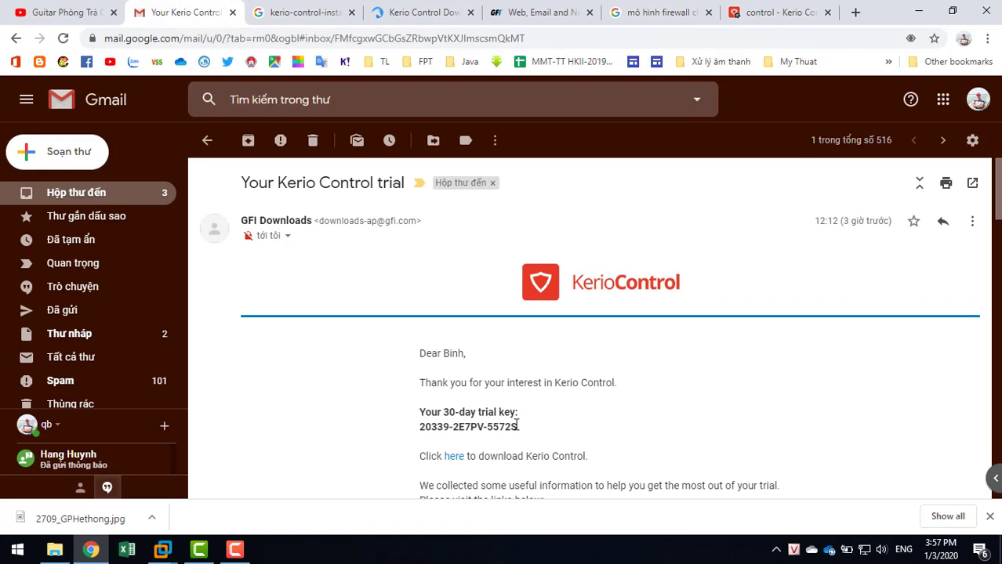
Leave the GFI tab's current page and go to the kerio.com site.
left_click(515, 18)
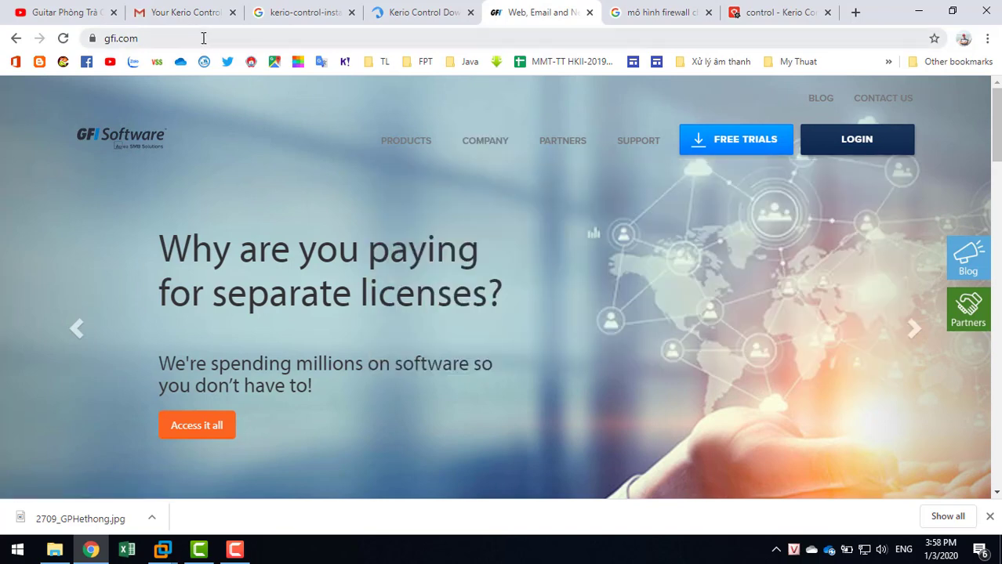
left_click(383, 20)
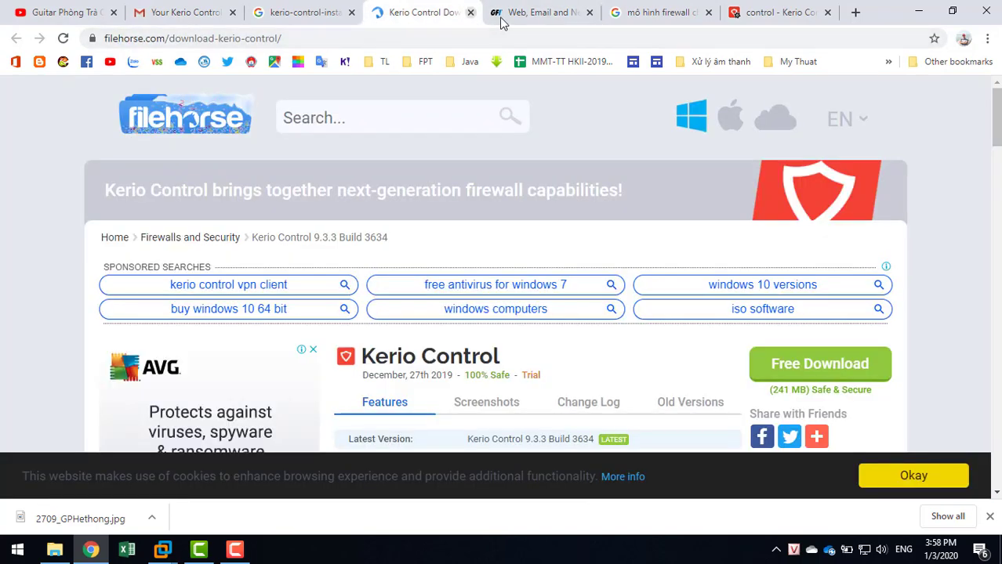
left_click(551, 15)
left_click(448, 38)
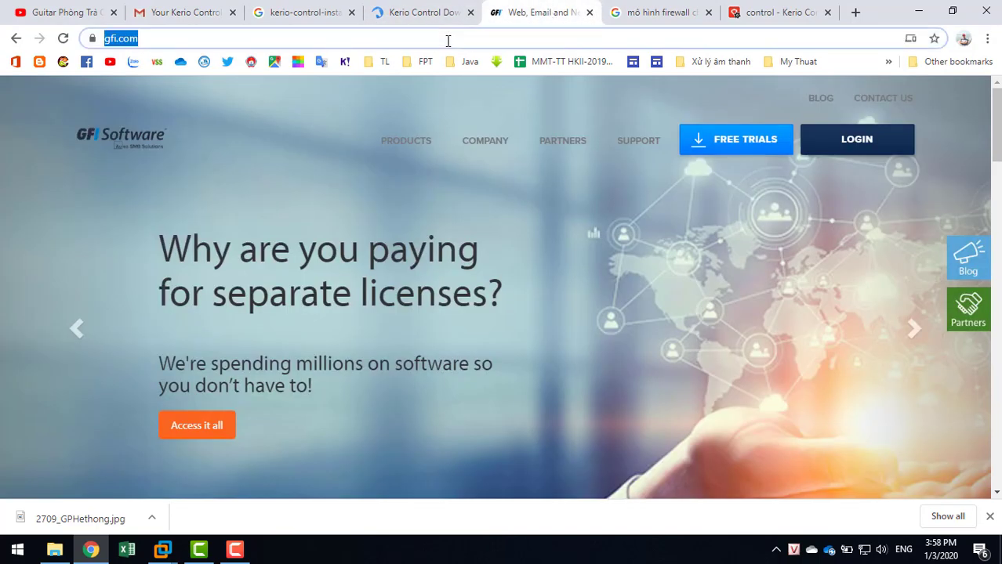
type("k")
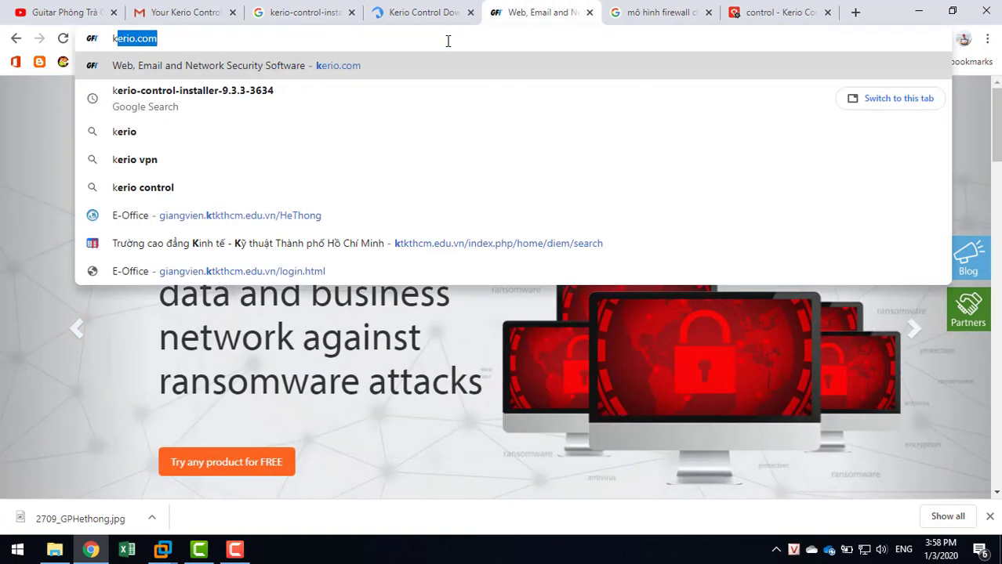
key("Return")
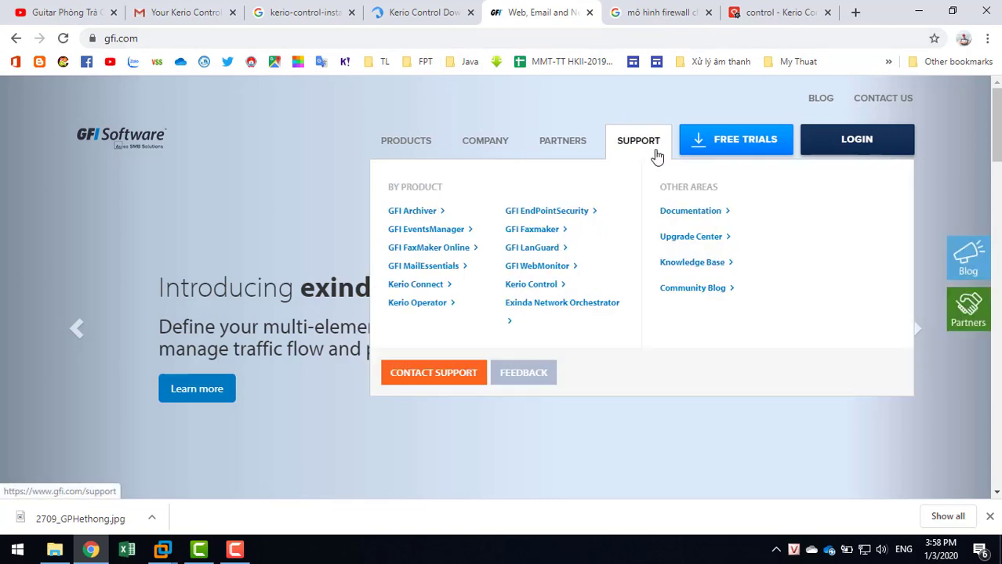
On GFI's product downloads page, find Kerio Control and choose 'Try Free for 30 days'.
mouse_move(436, 149)
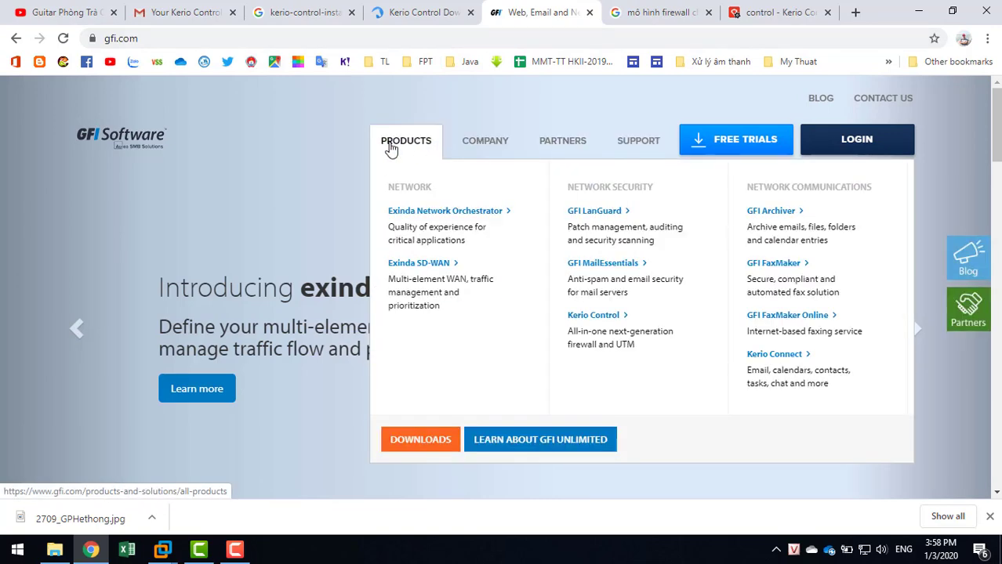
left_click(421, 442)
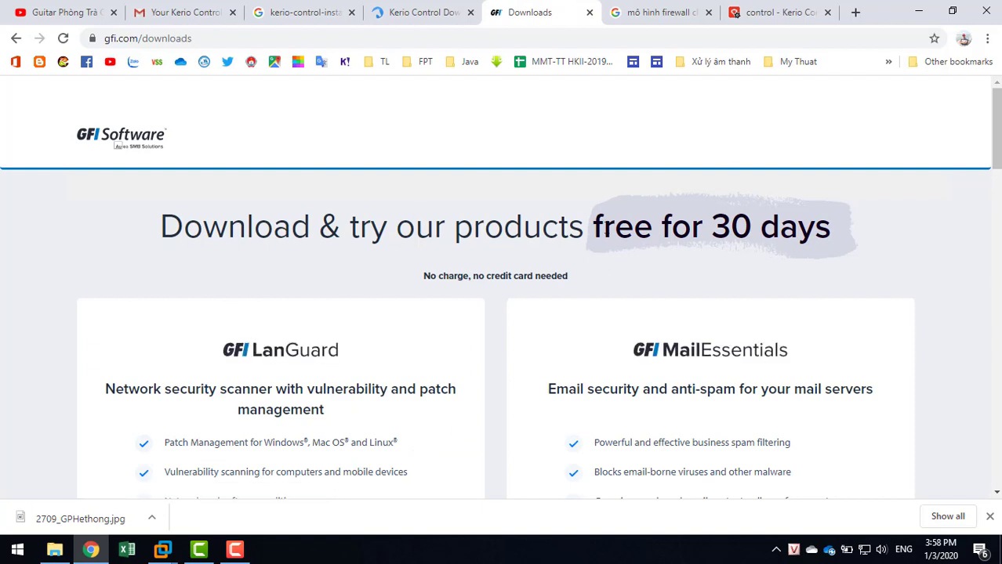
scroll(241, 300, "down", 3)
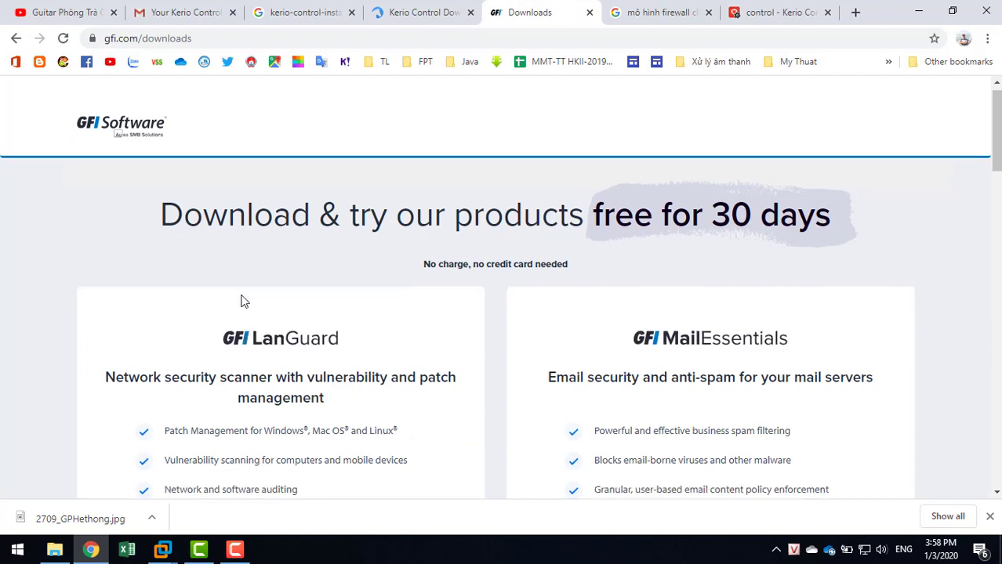
scroll(243, 300, "down", 3)
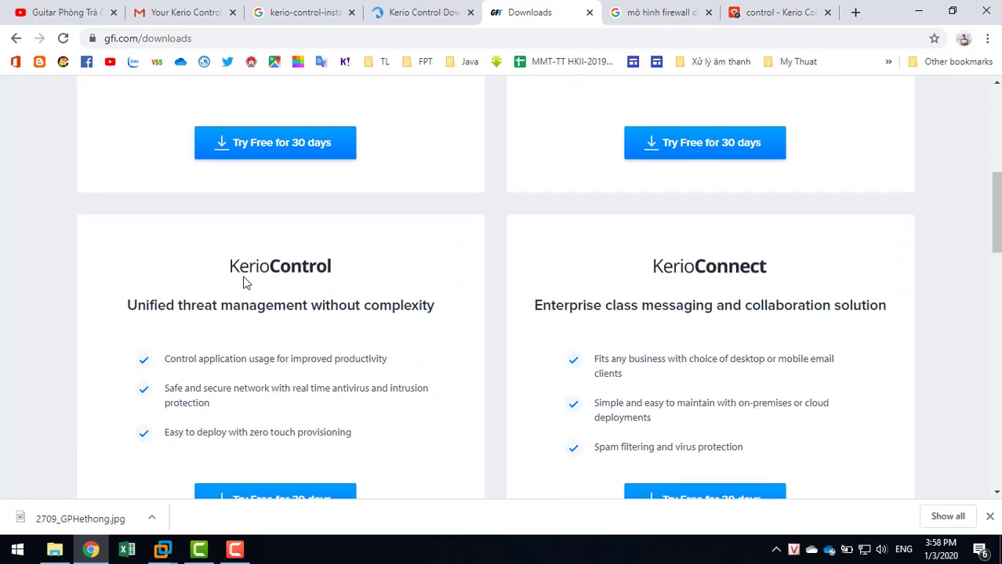
scroll(356, 278, "down", 2)
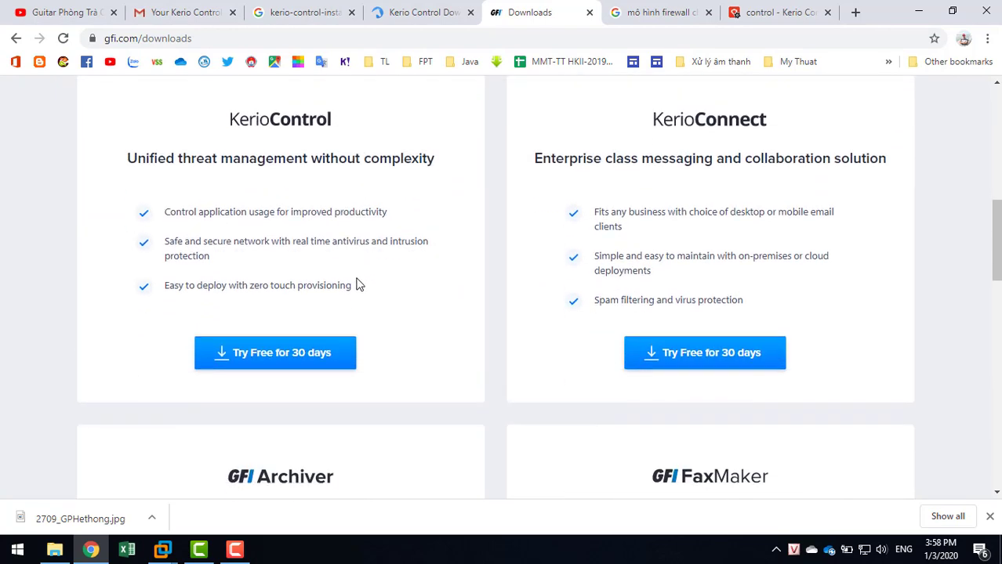
left_click(259, 361)
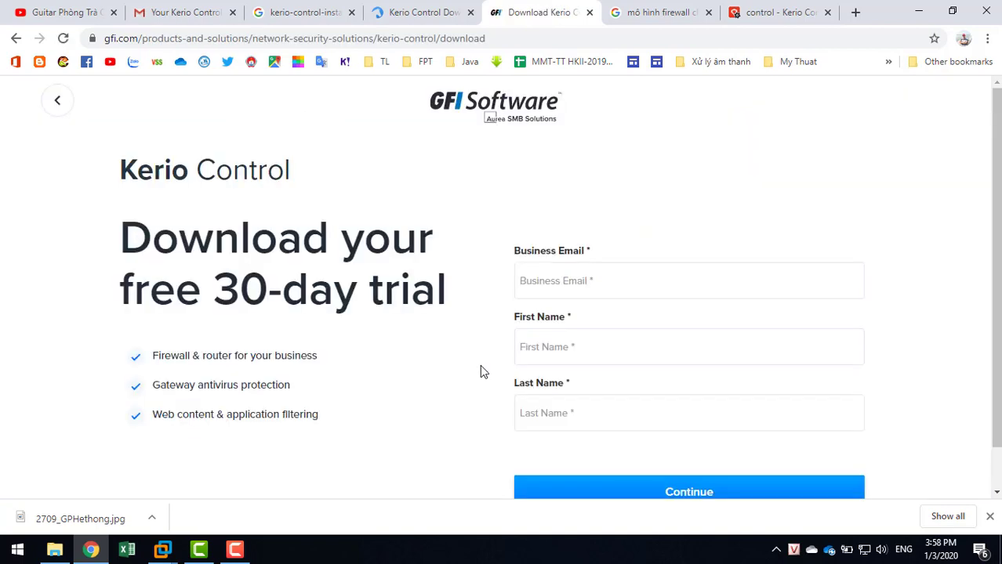
Fill in the saved business e-mail and the contact's first and last name.
left_click(585, 282)
left_click(562, 318)
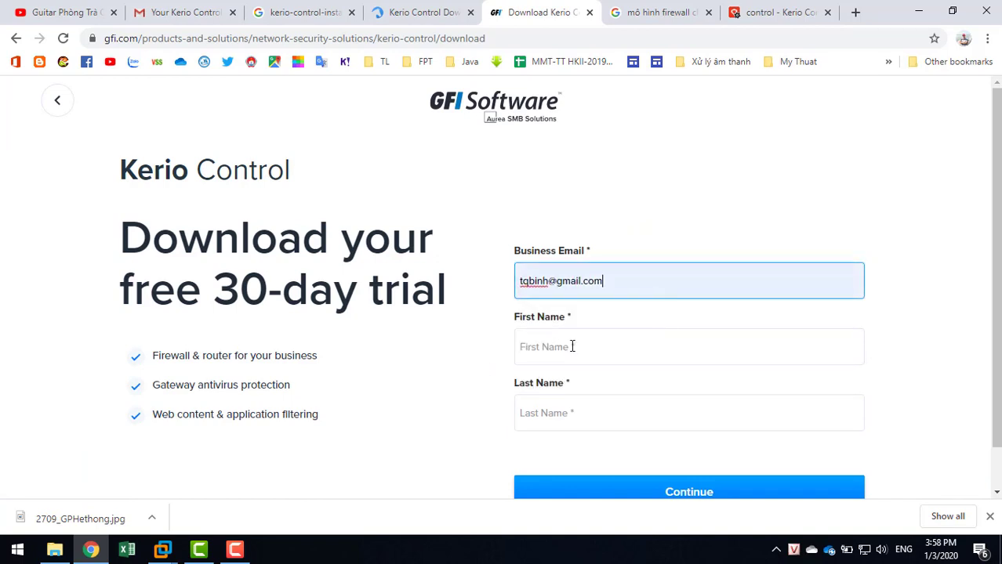
left_click(571, 347)
left_click(547, 408)
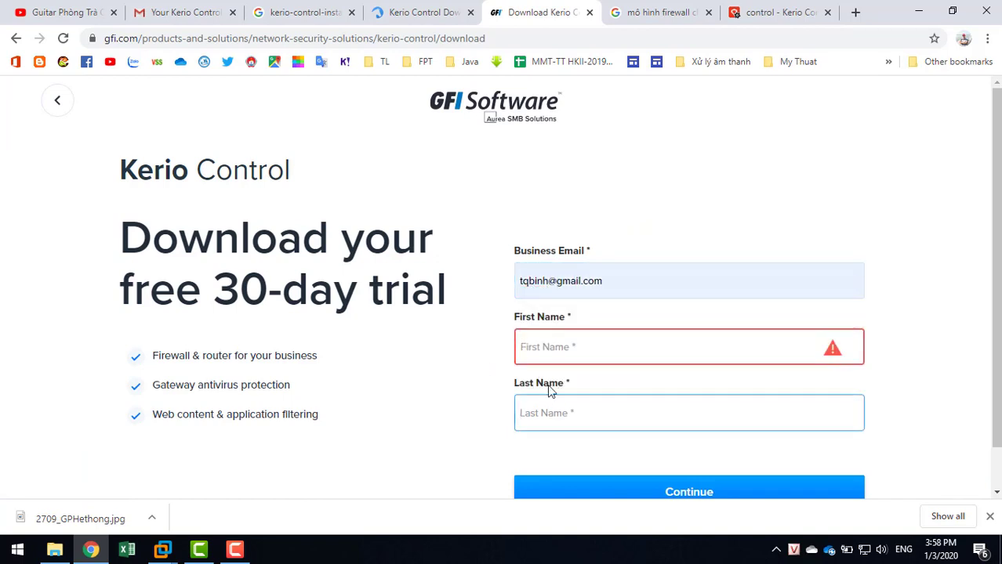
left_click(550, 346)
key("Tab")
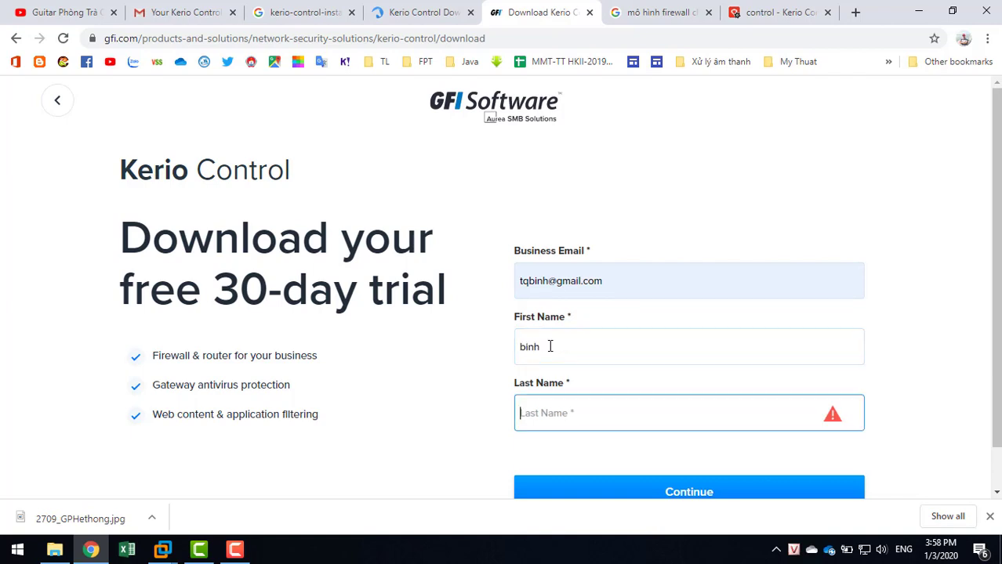
Enter company Hotec and the saved telephone, accept the terms, then return to the trial email.
left_click(556, 490)
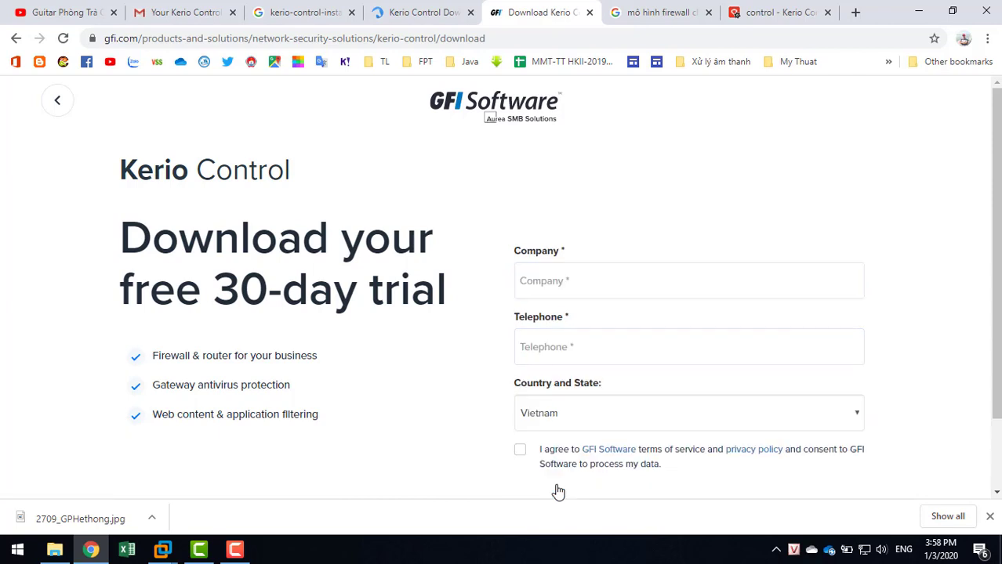
left_click(561, 280)
left_click(554, 314)
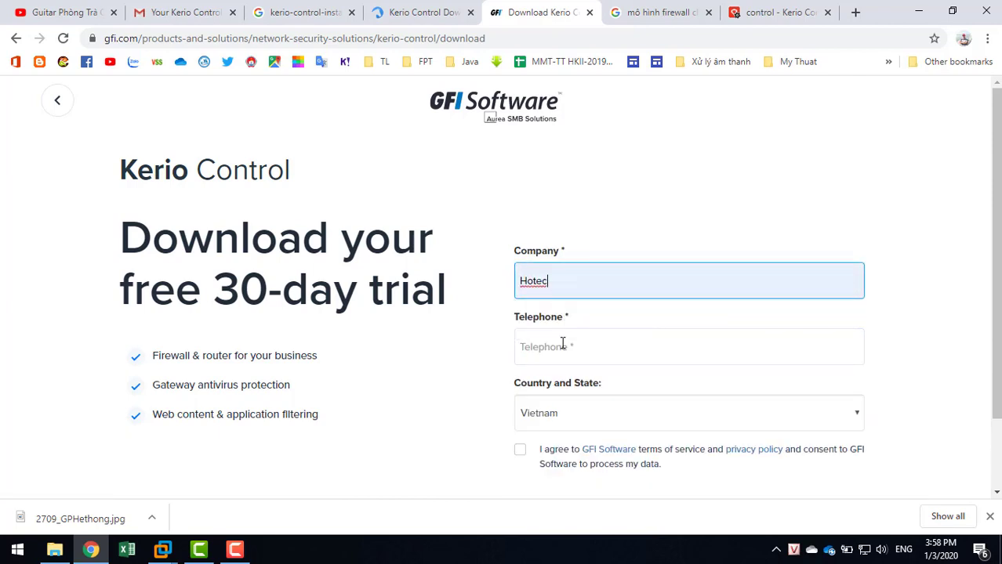
left_click(564, 345)
left_click(557, 384)
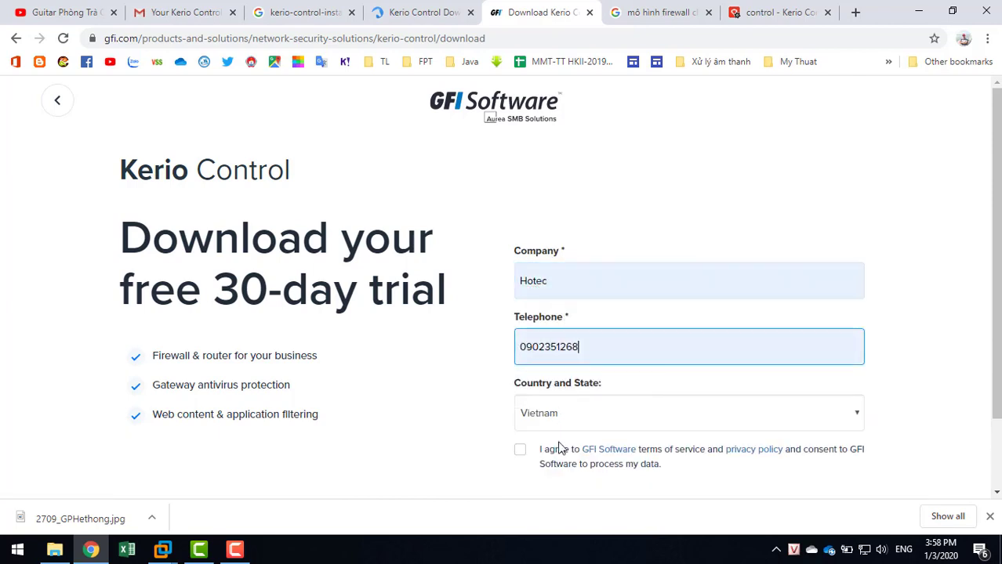
left_click(520, 450)
scroll(375, 398, "down", 2)
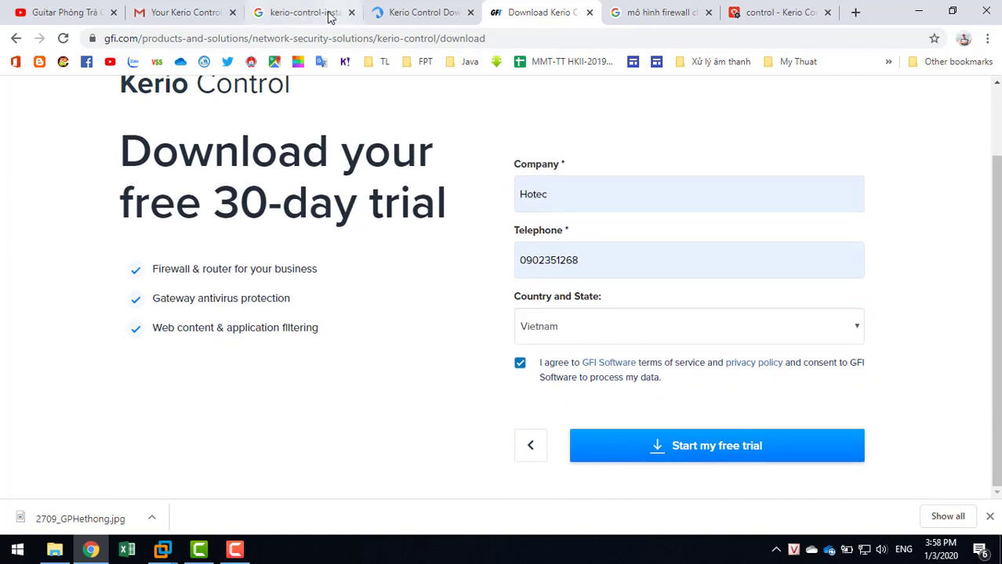
left_click(180, 19)
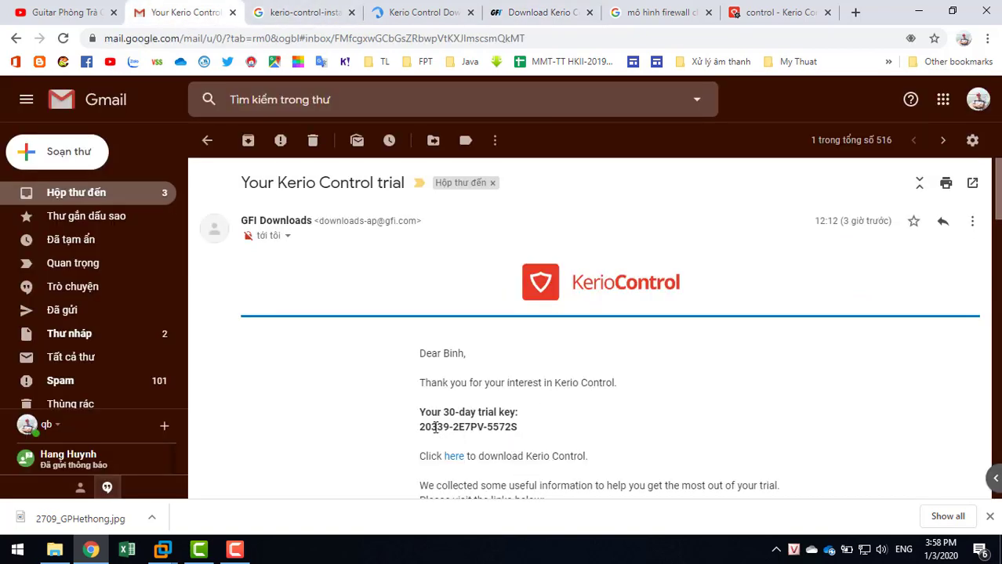
Copy the 30-day trial key from the email and return to the Trial License number field.
left_click_drag(421, 428, 527, 432)
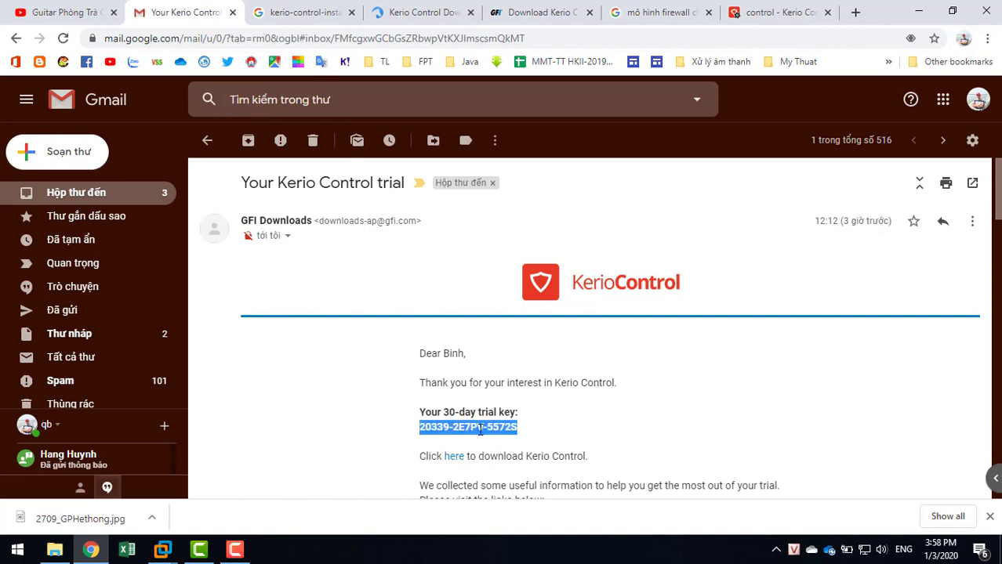
right_click(481, 430)
left_click(496, 442)
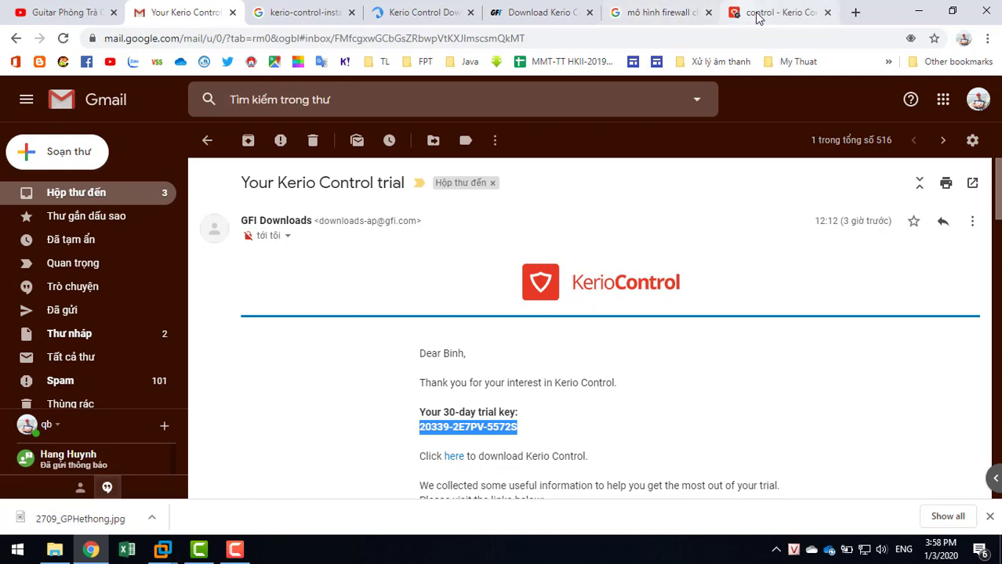
left_click(757, 18)
right_click(332, 183)
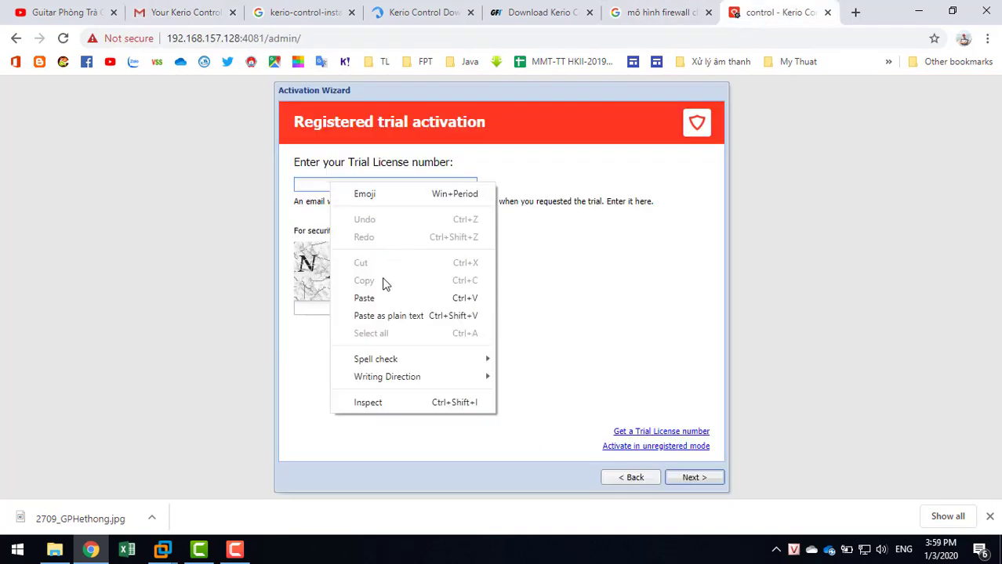
Paste the trial key, enter the emailed security code, and continue past the usage statistics page.
left_click(367, 299)
left_click(351, 308)
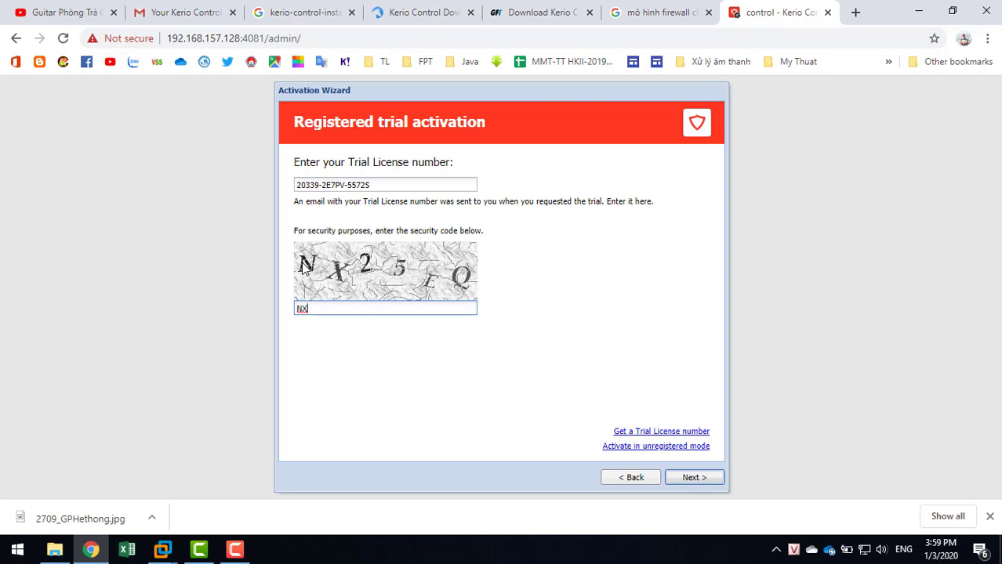
left_click(676, 480)
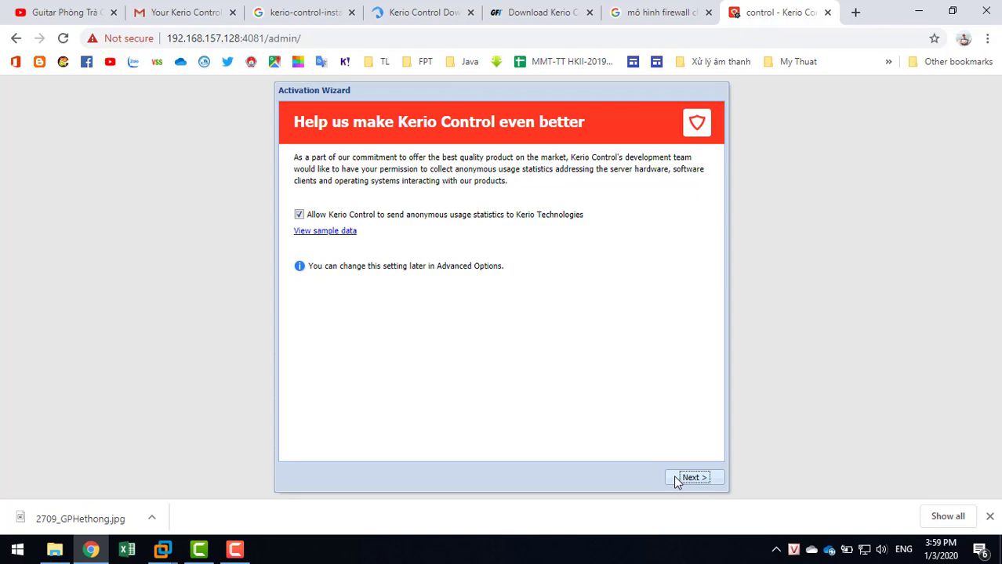
left_click(677, 479)
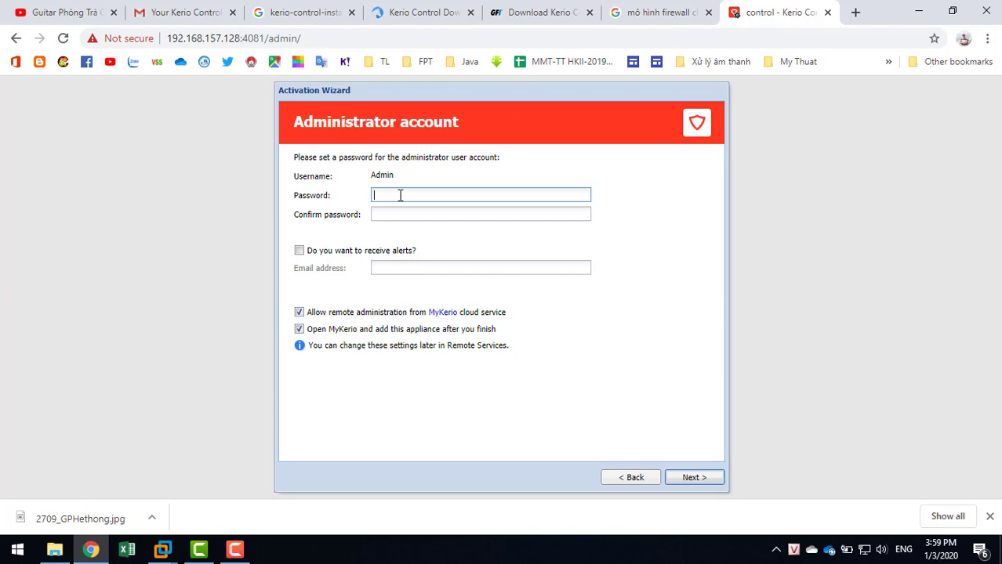
Set and confirm the administrator password, then finish the configuration wizard.
type("a")
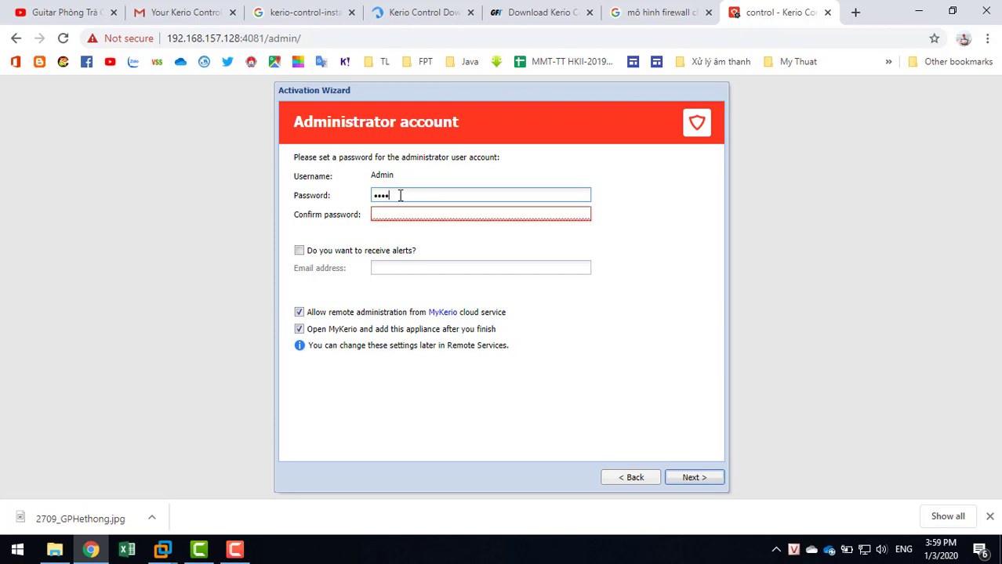
type("a")
left_click(415, 216)
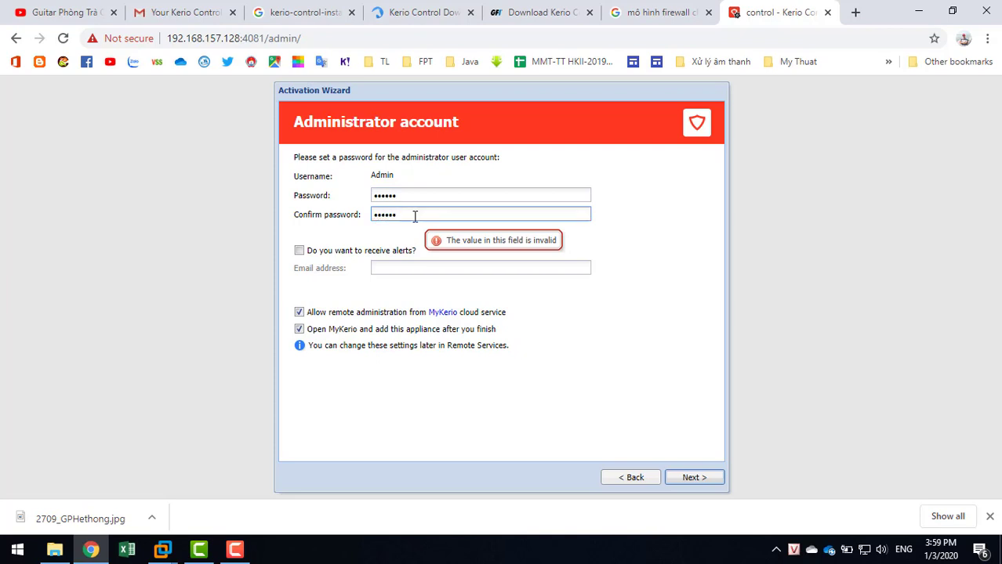
left_click(693, 480)
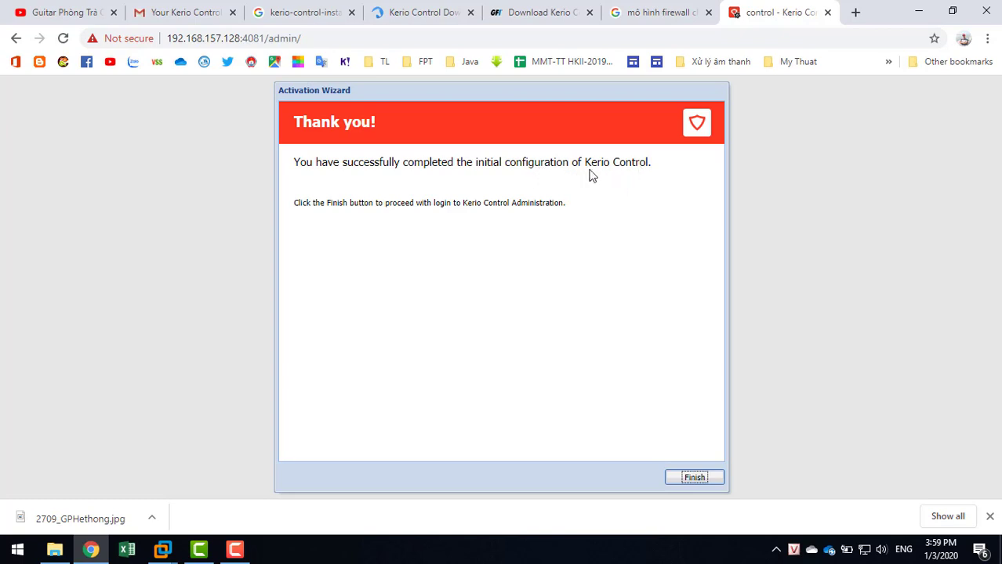
left_click(693, 480)
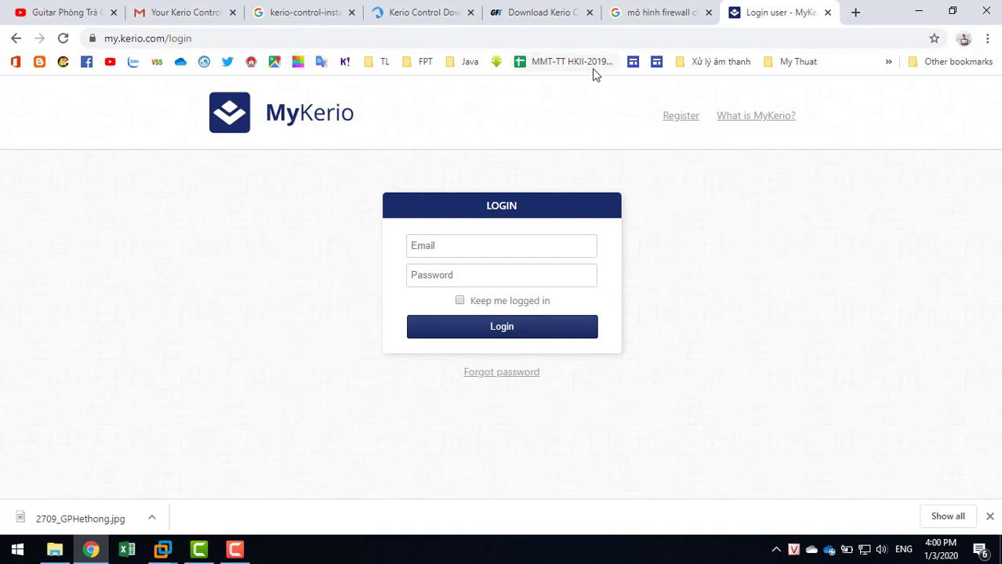
left_click(290, 36)
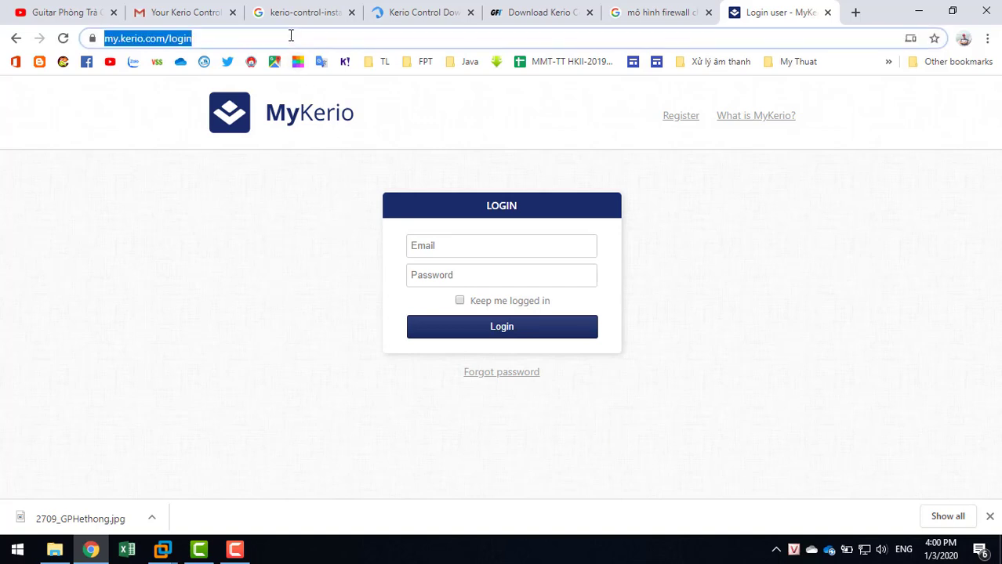
type("f")
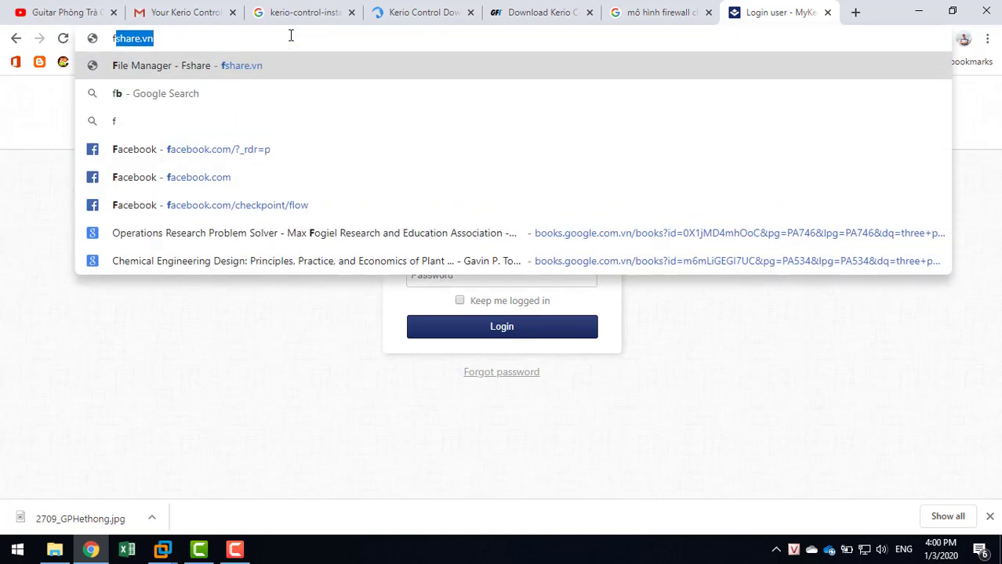
key("BackSpace")
key("BackSpace")
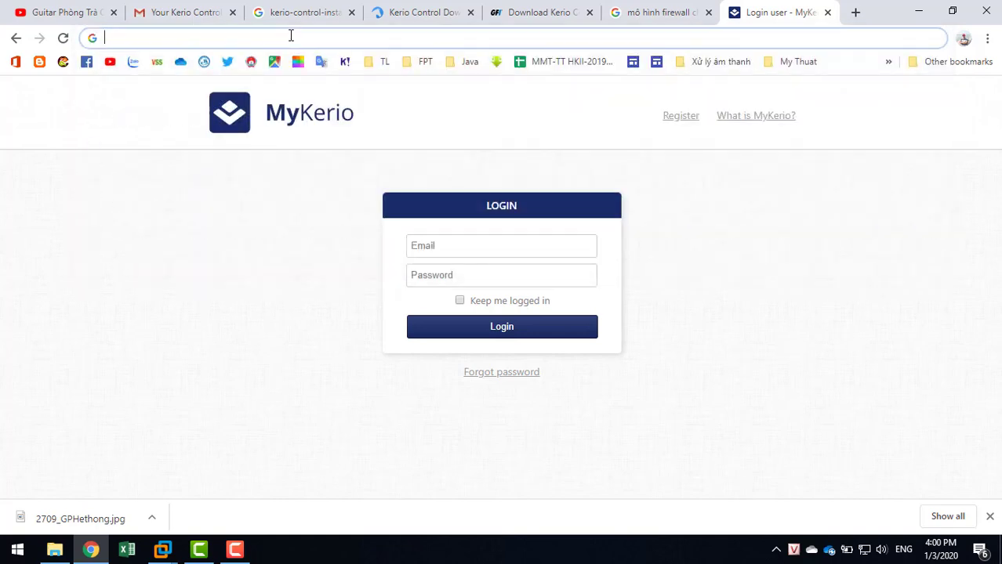
type("ht")
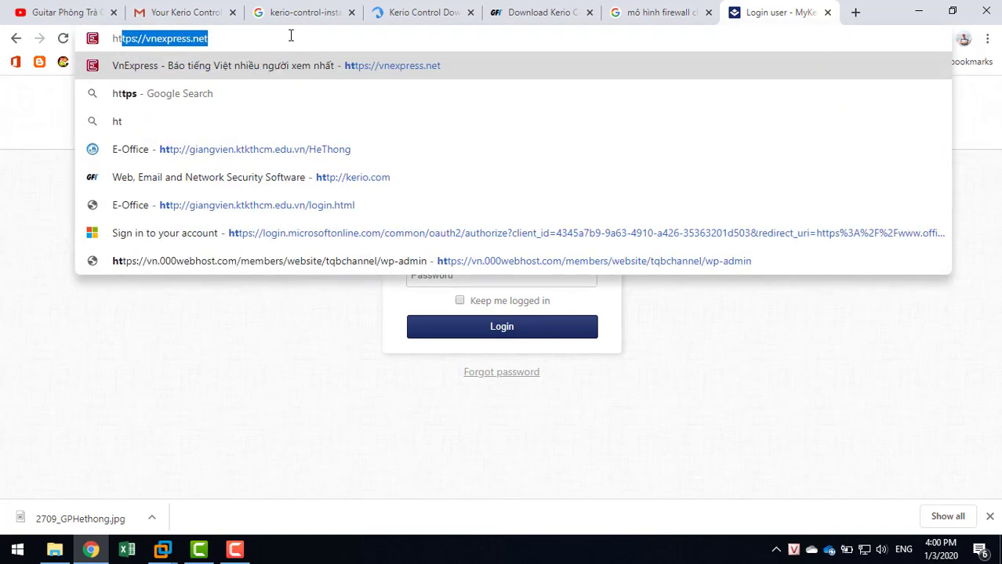
key("Right")
key("BackSpace")
key("BackSpace")
key("BackSpace")
key("BackSpace")
key("BackSpace")
key("BackSpace")
key("BackSpace")
key("BackSpace")
key("BackSpace")
key("BackSpace")
key("BackSpace")
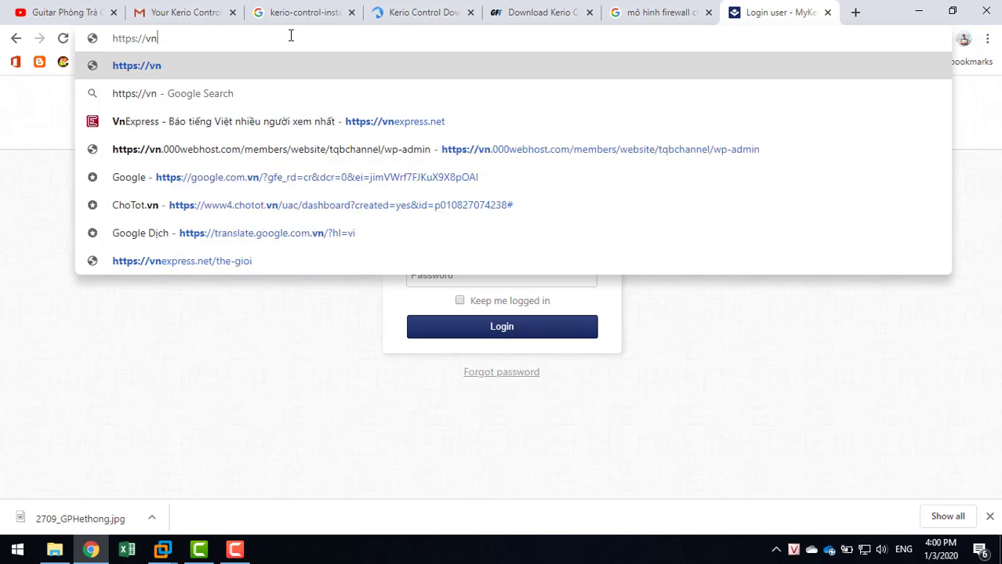
key("BackSpace")
key("BackSpace")
type("192.168.157.128:4081")
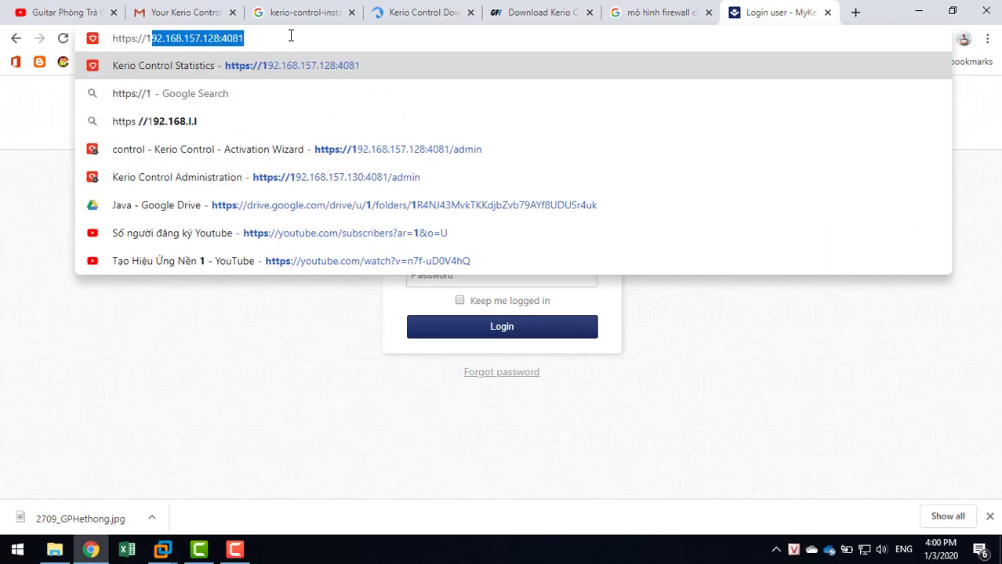
key("Right")
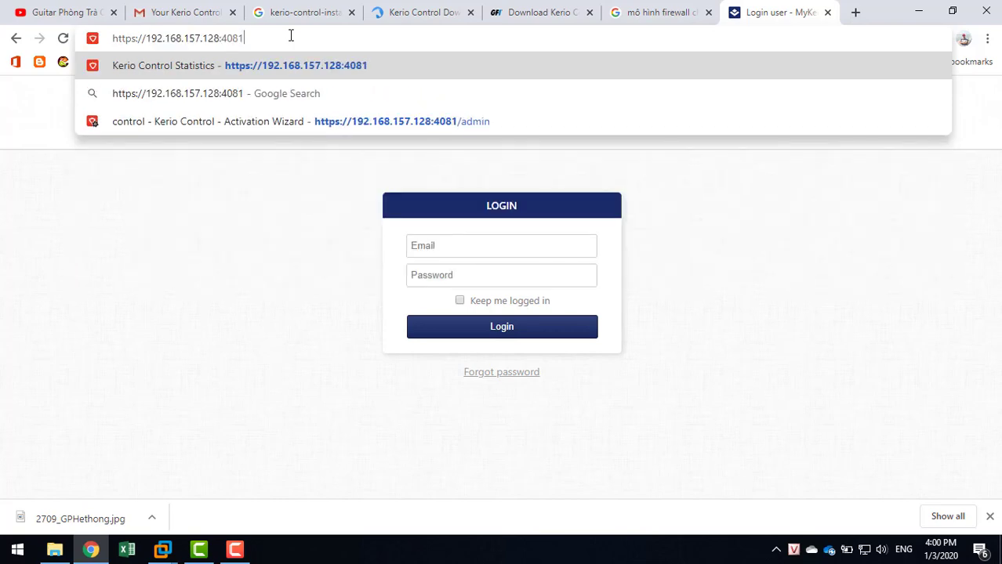
left_click(233, 122)
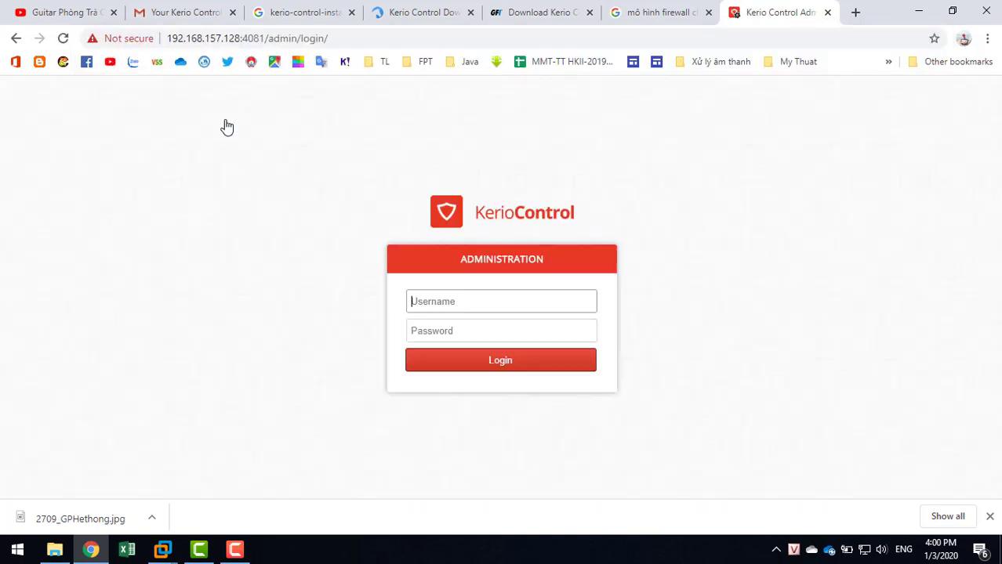
Log in with the saved administrator username and the admin password.
left_click(460, 301)
left_click(443, 337)
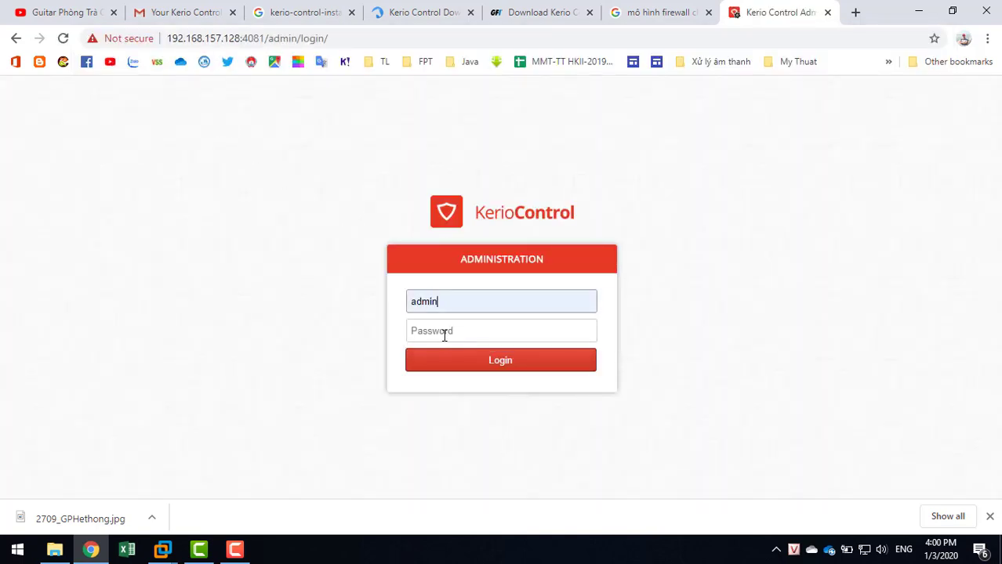
left_click(483, 323)
type("ad")
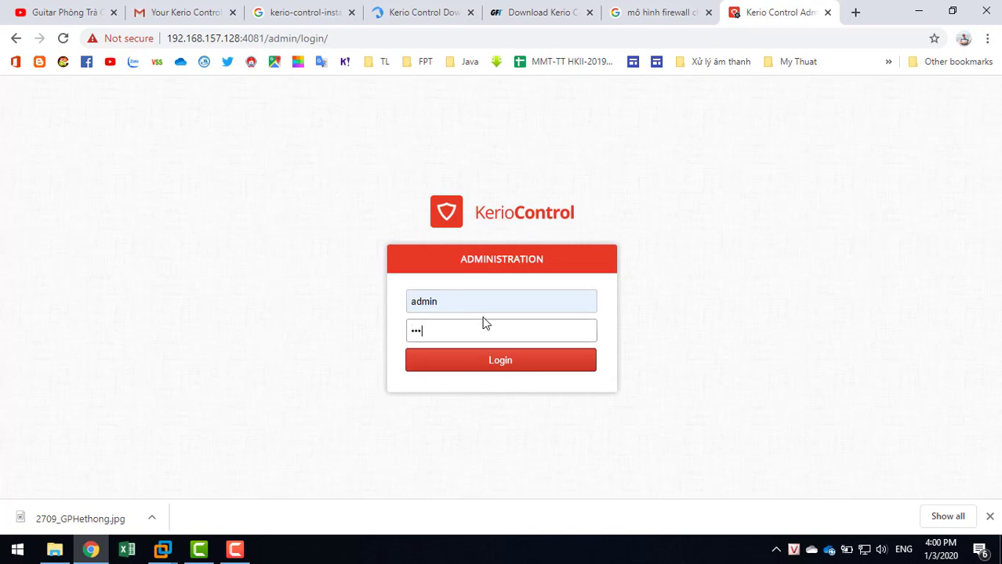
left_click(496, 372)
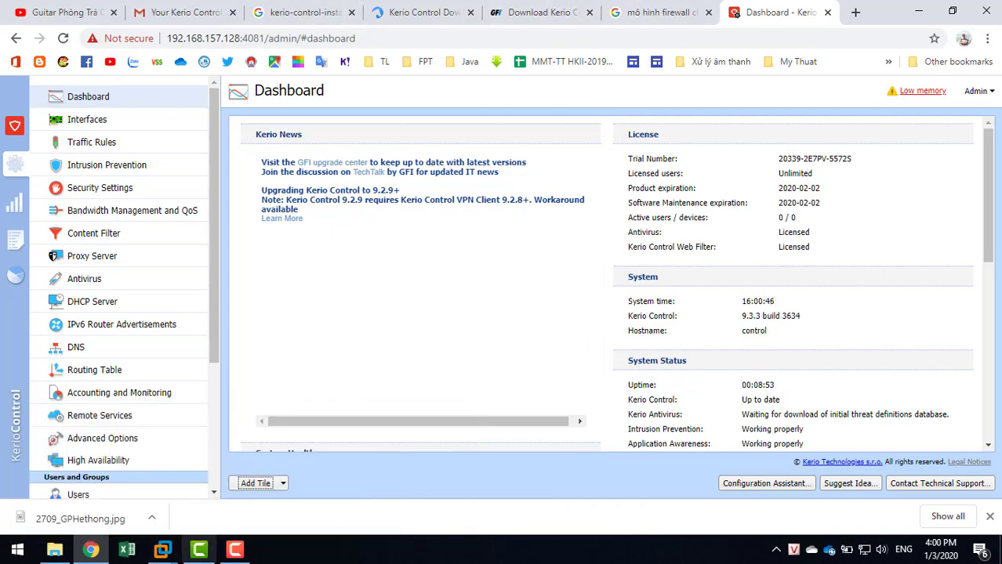
Check the Kerio VM console, then view the WAN, Ethernet and VPN Server interfaces.
mouse_move(162, 550)
left_click(298, 464)
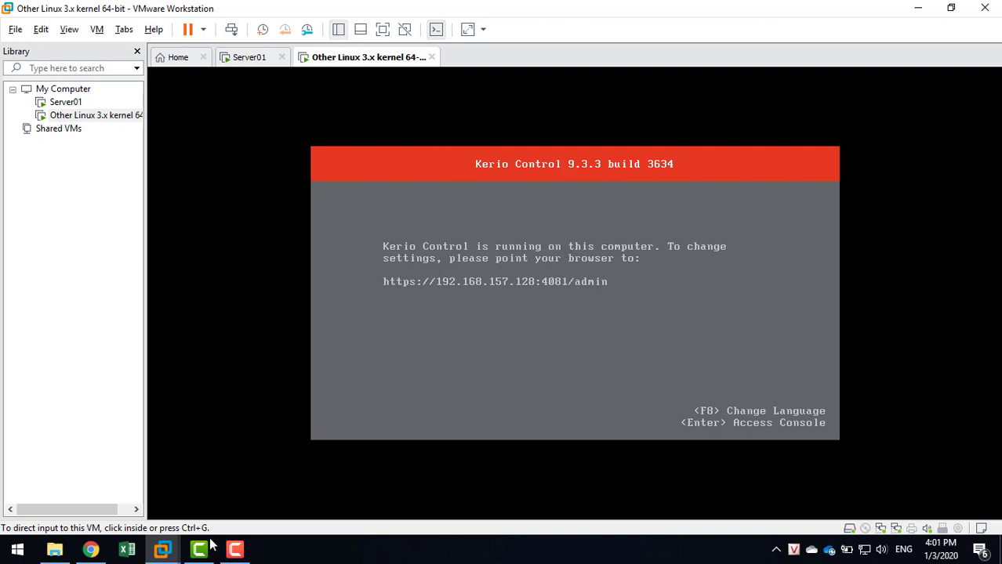
left_click(91, 550)
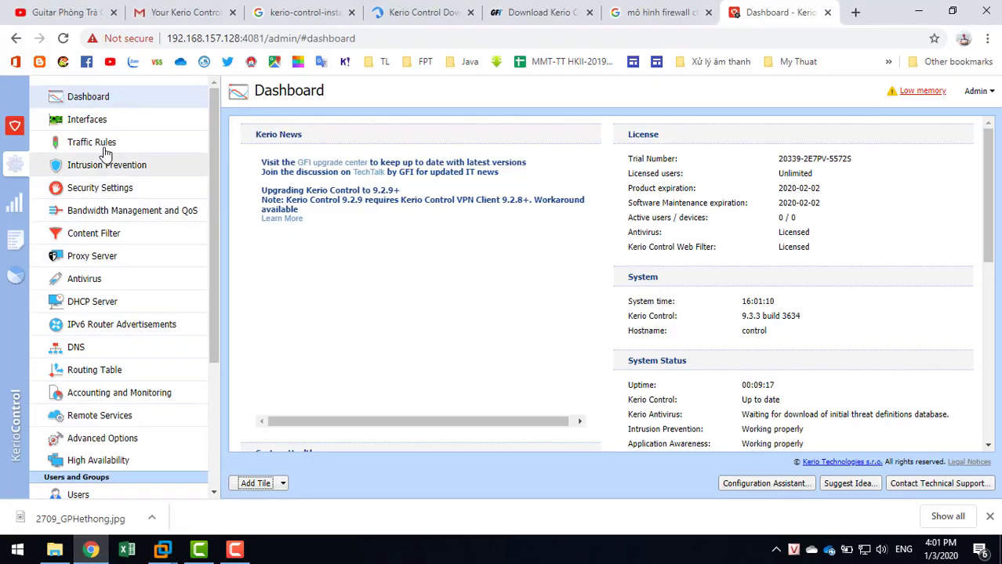
left_click(83, 124)
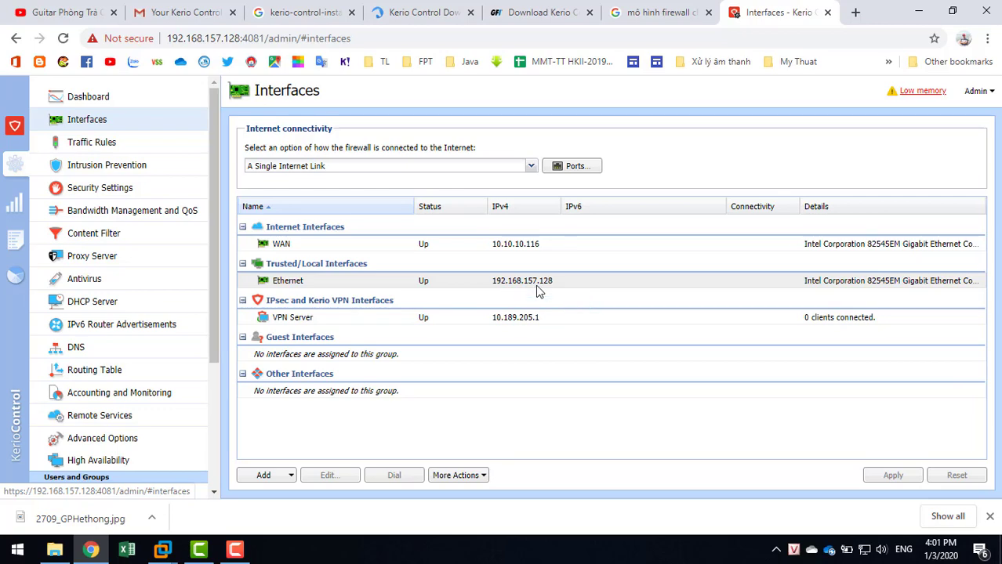
left_click(533, 286)
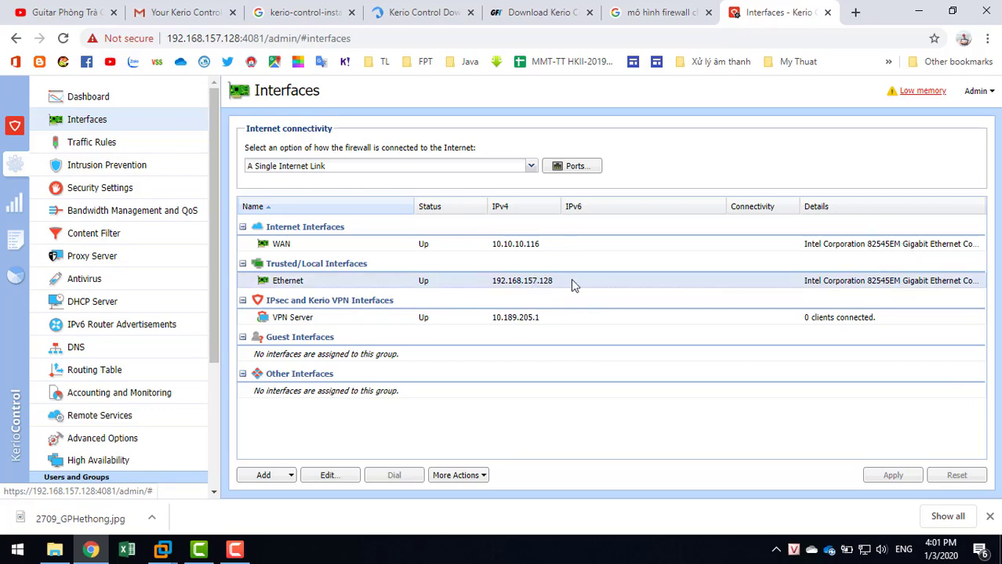
double_click(571, 281)
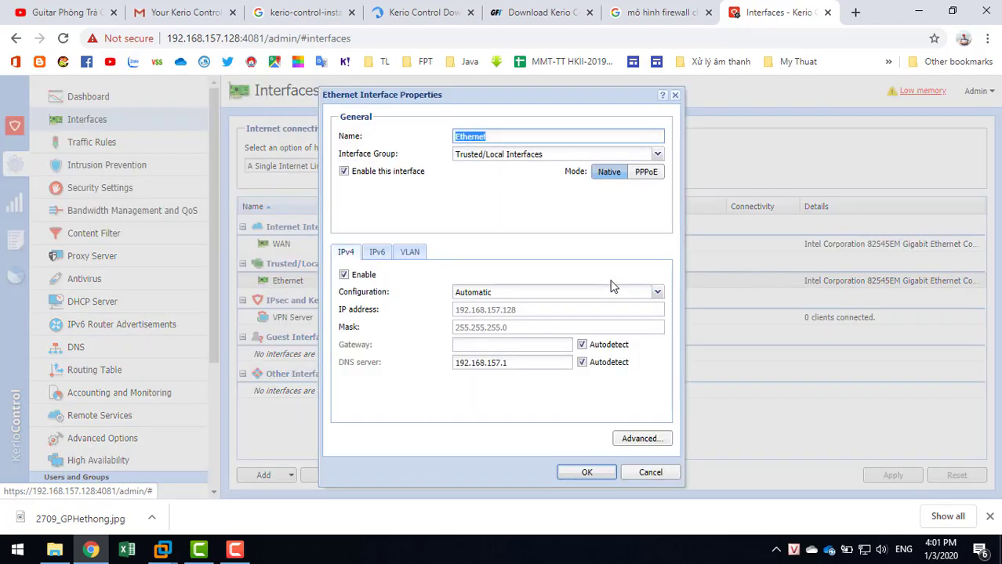
left_click(366, 282)
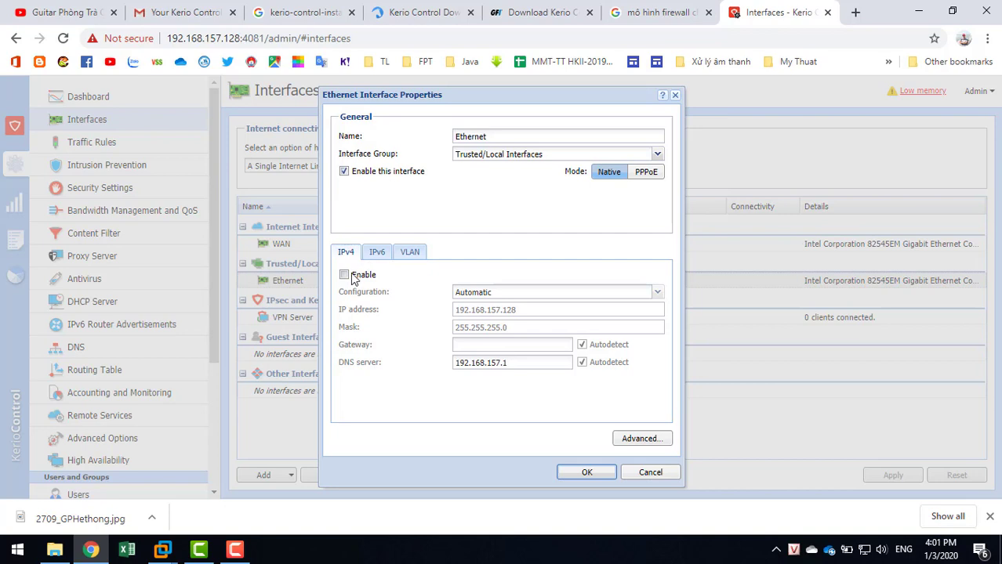
left_click(345, 275)
left_click(581, 292)
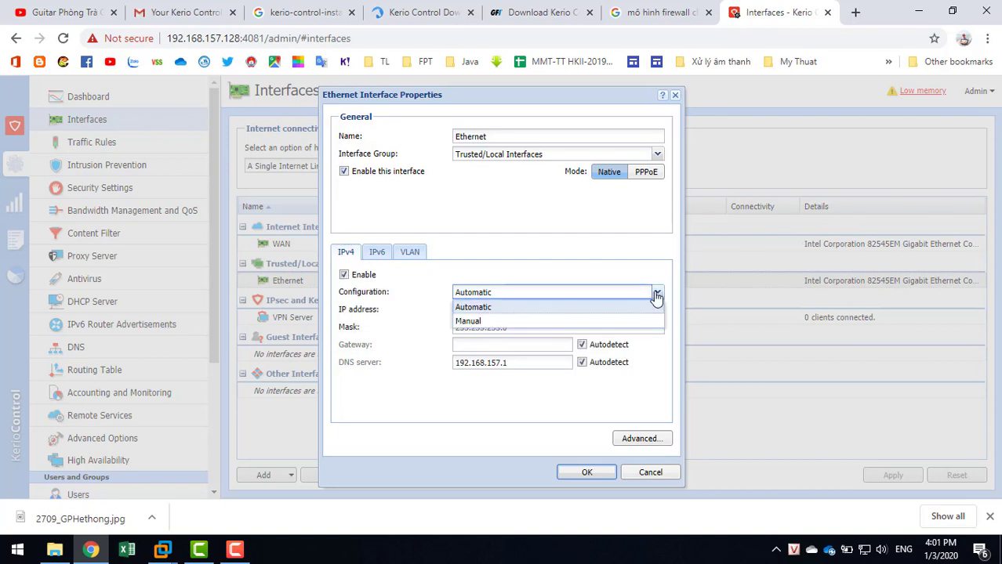
left_click(469, 321)
left_click(558, 312)
left_click_drag(558, 311, 140, 308)
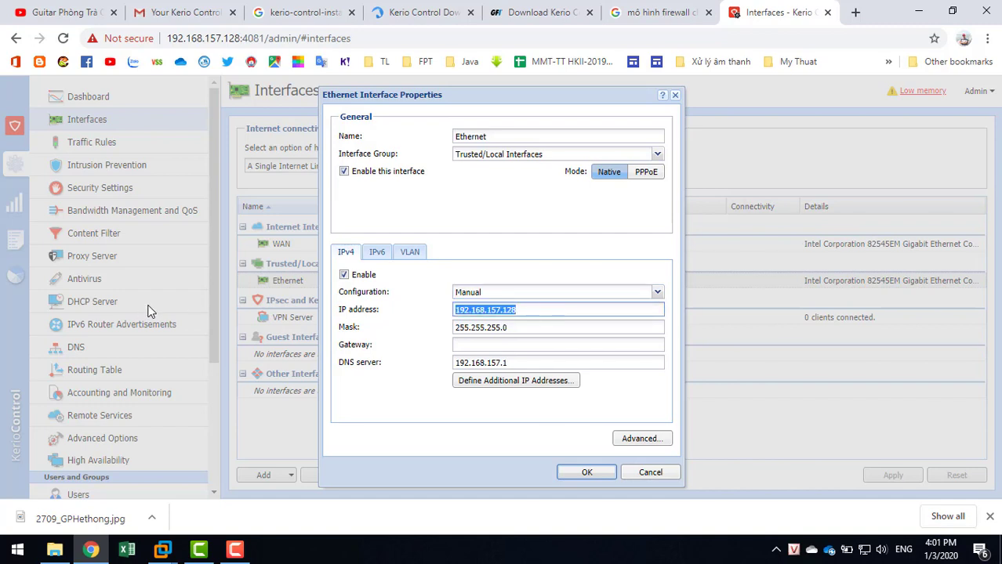
left_click(640, 476)
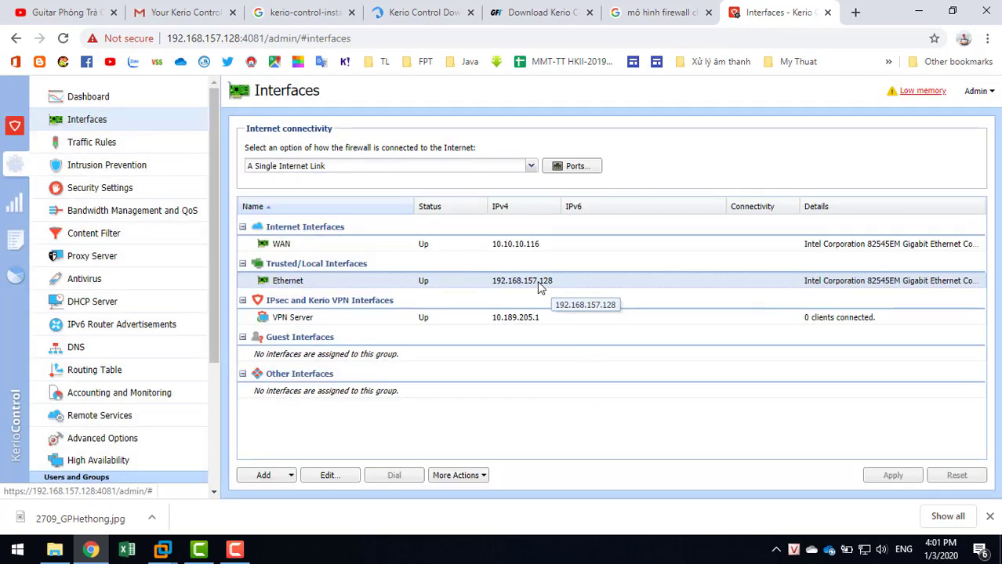
Review the Traffic Rules list, then switch VMware to the Server01 virtual machine.
left_click(84, 150)
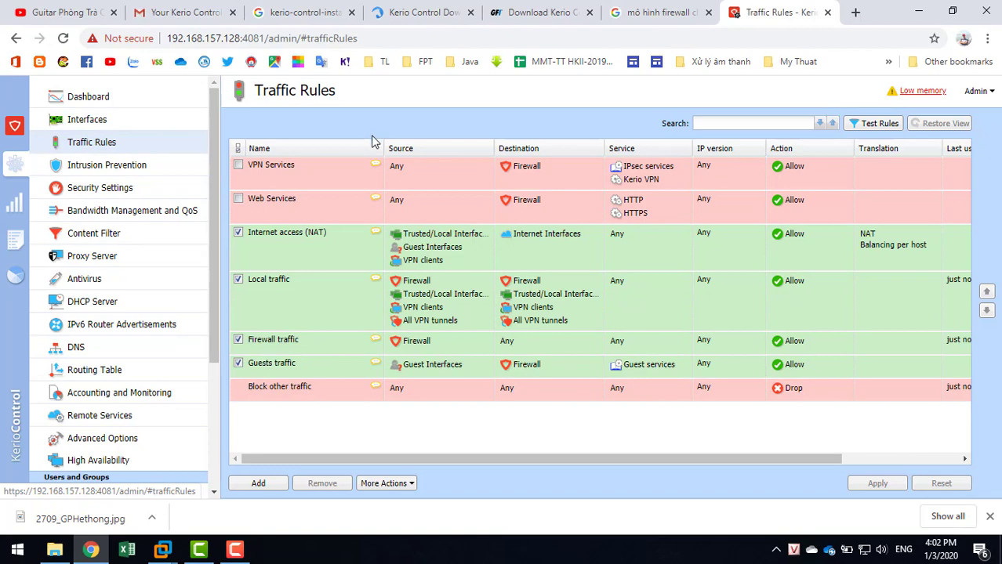
left_click(162, 550)
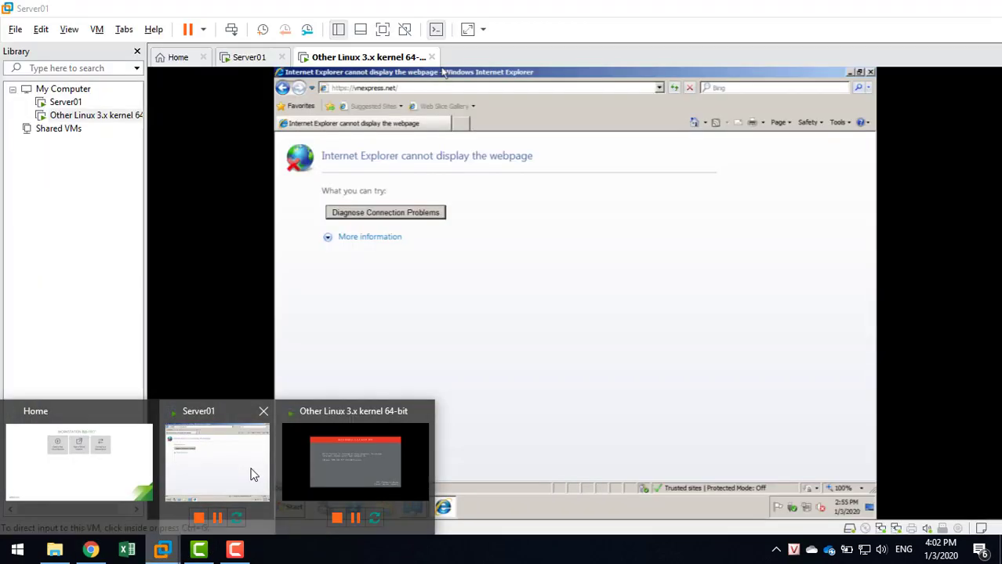
left_click(258, 472)
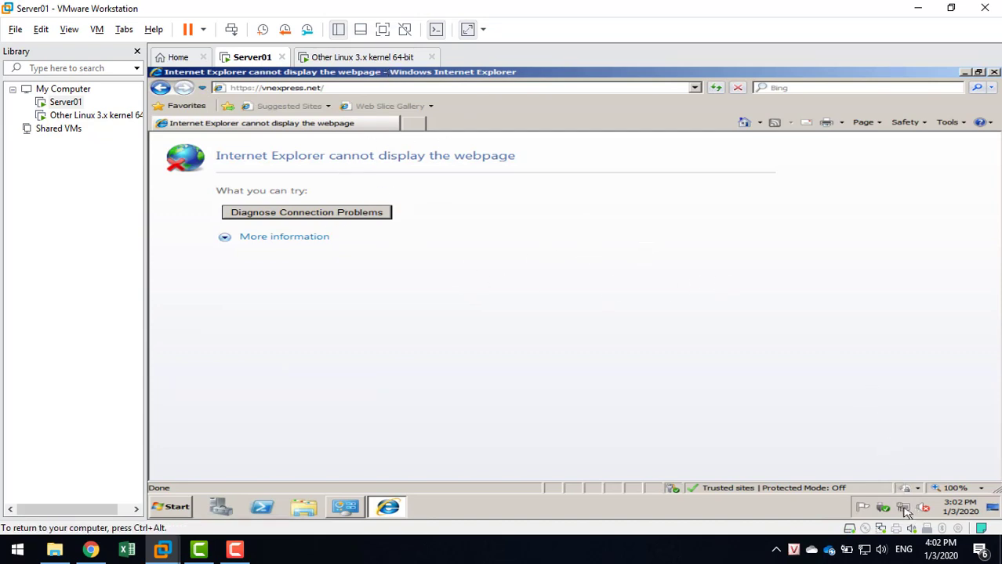
Open the IPv4 properties of Server01's Local Area Connection from Network and Sharing Center.
left_click(436, 30)
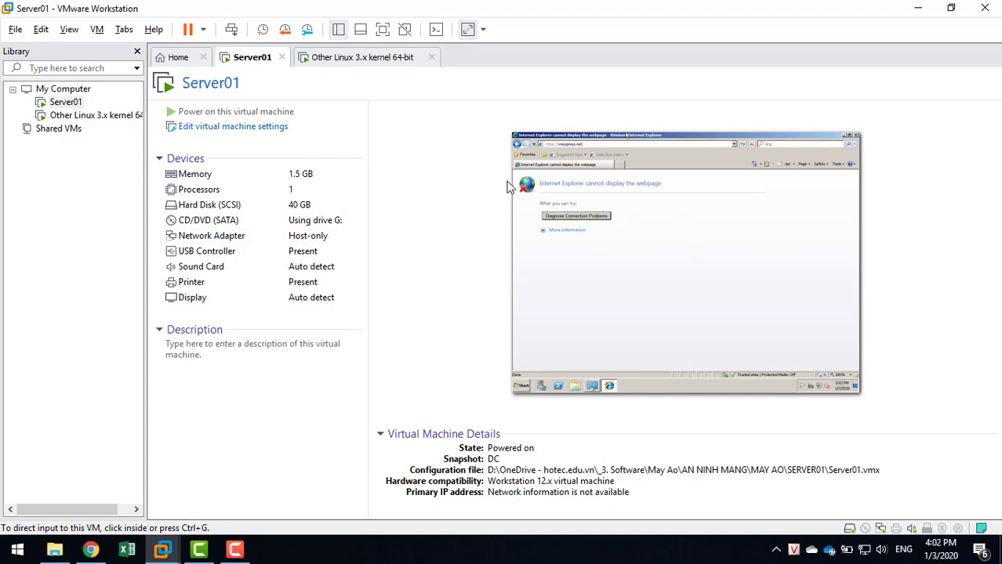
left_click(580, 234)
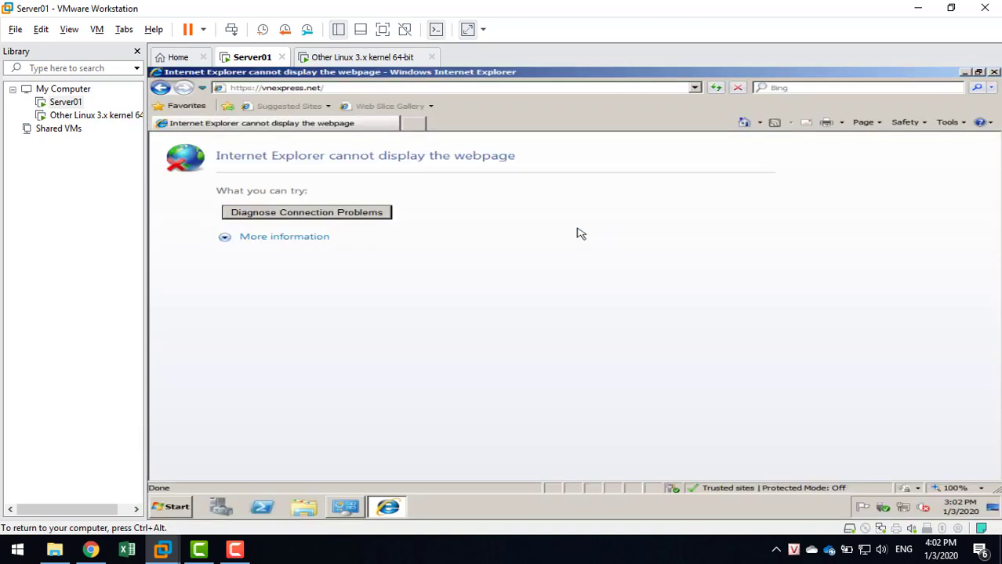
right_click(903, 507)
left_click(889, 499)
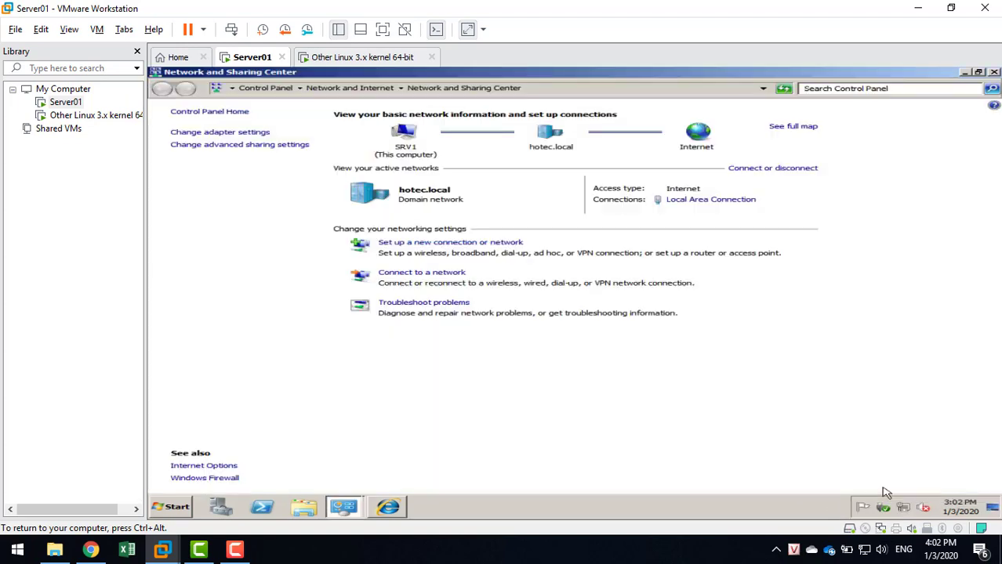
left_click(689, 201)
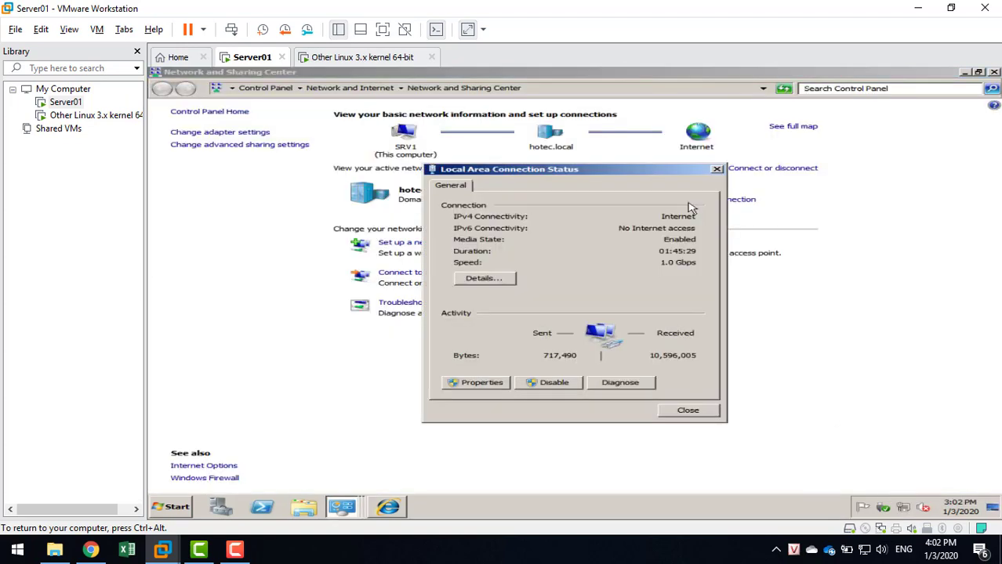
left_click(470, 383)
double_click(540, 311)
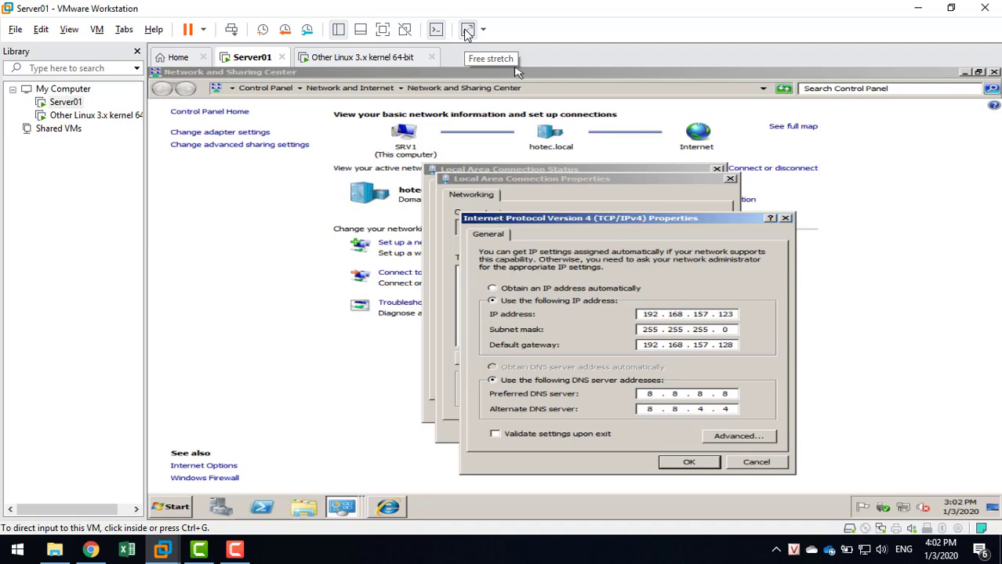
Keep gateway 192.168.157.128 and DNS 8.8.8.8/8.8.4.4, save, and close all network windows.
left_click(384, 29)
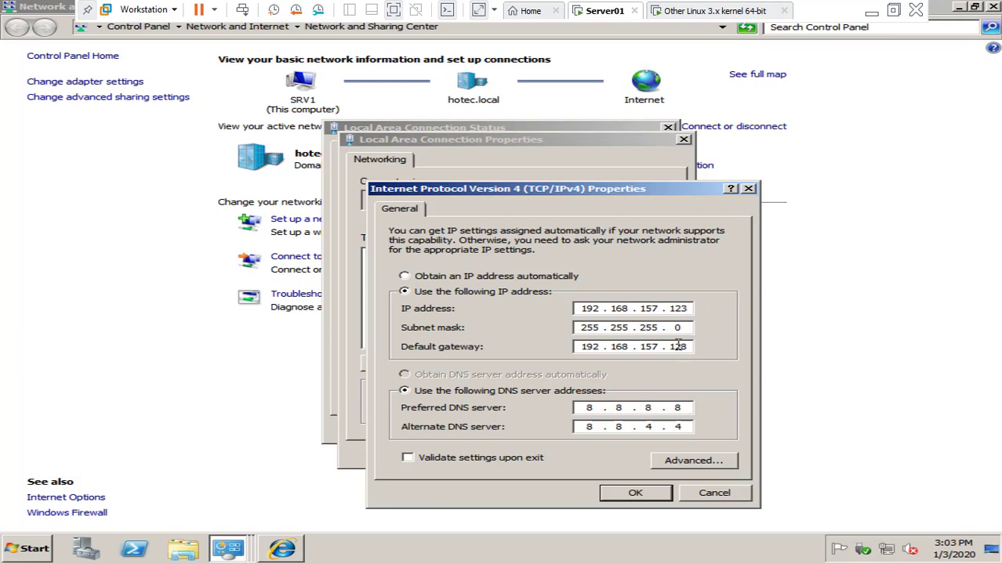
double_click(678, 347)
left_click(593, 408)
left_click(635, 493)
left_click(594, 453)
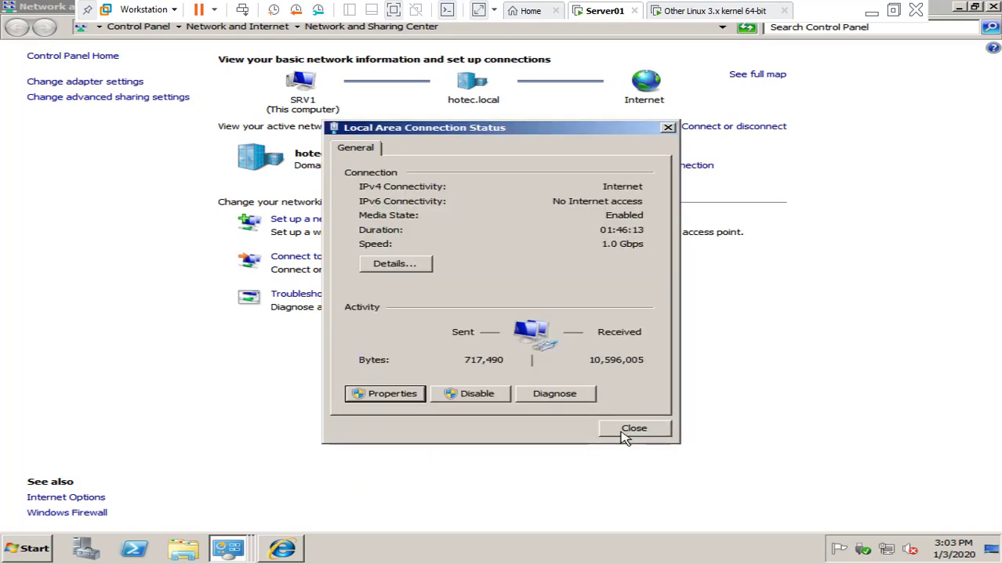
left_click(627, 430)
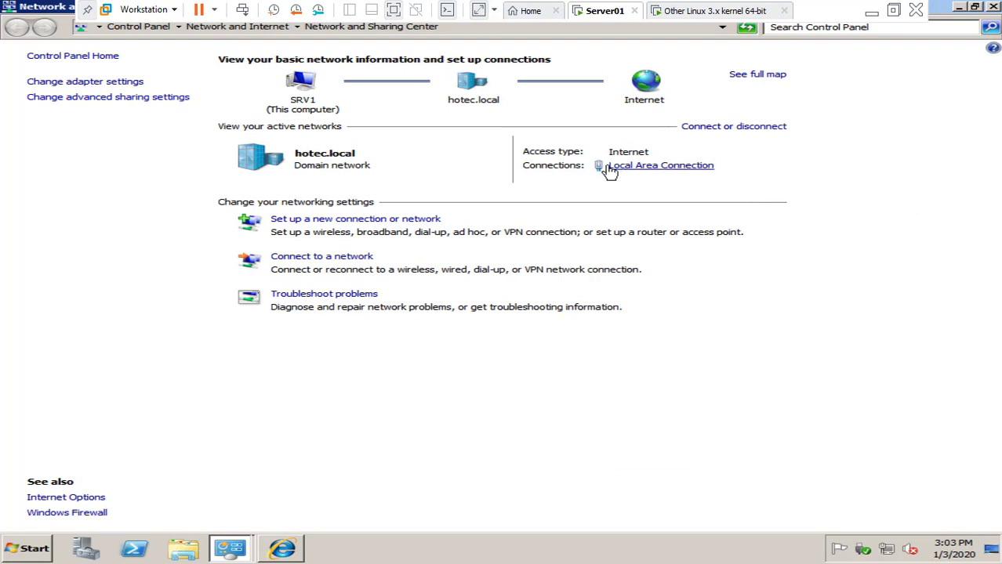
left_click(993, 7)
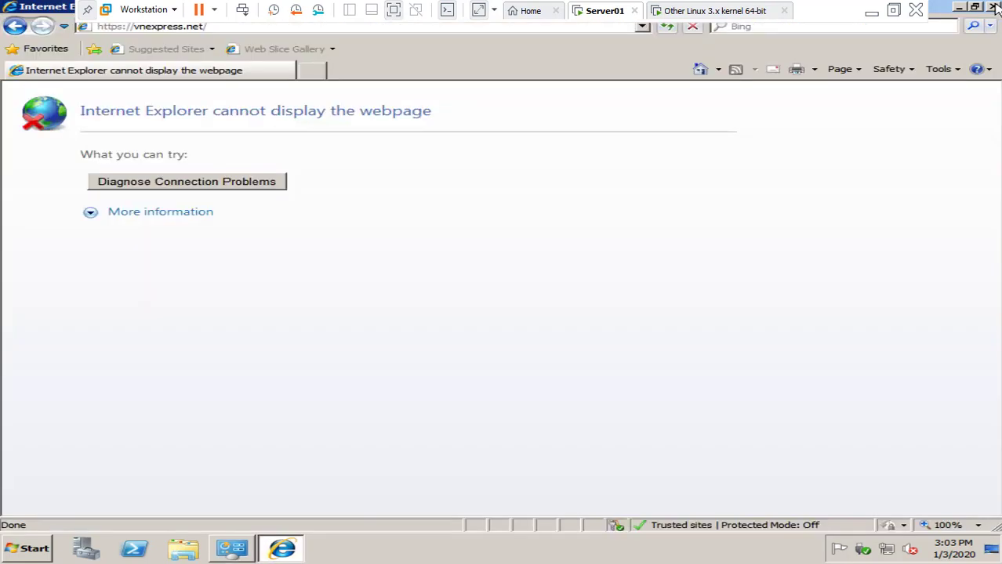
Reload vnexpress.net in Server01's Internet Explorer through the new gateway.
left_click(87, 9)
left_click(422, 30)
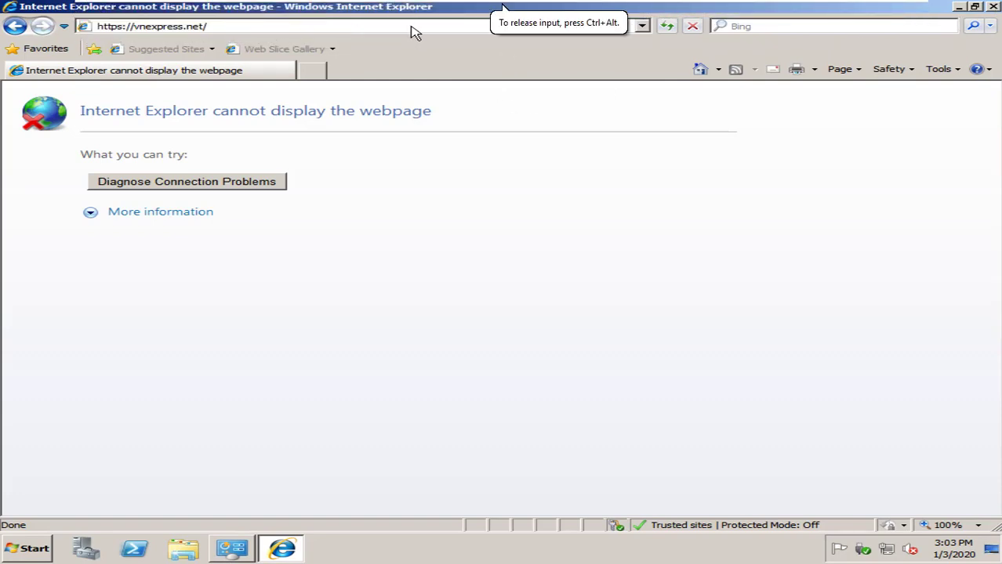
left_click(411, 26)
key("Return")
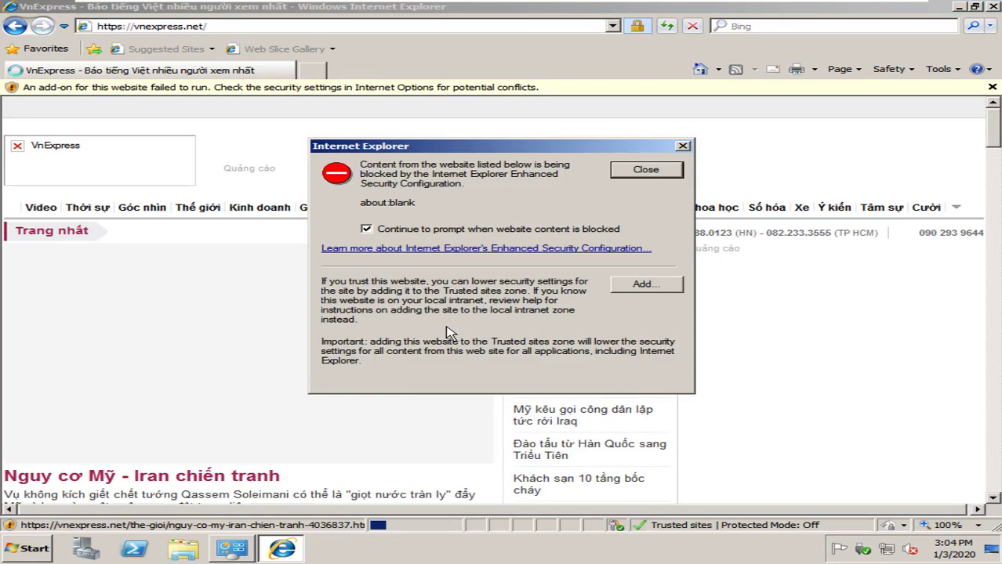
Add about:blank to Trusted sites and dismiss the blocked-content and wildcard error prompts.
left_click(678, 284)
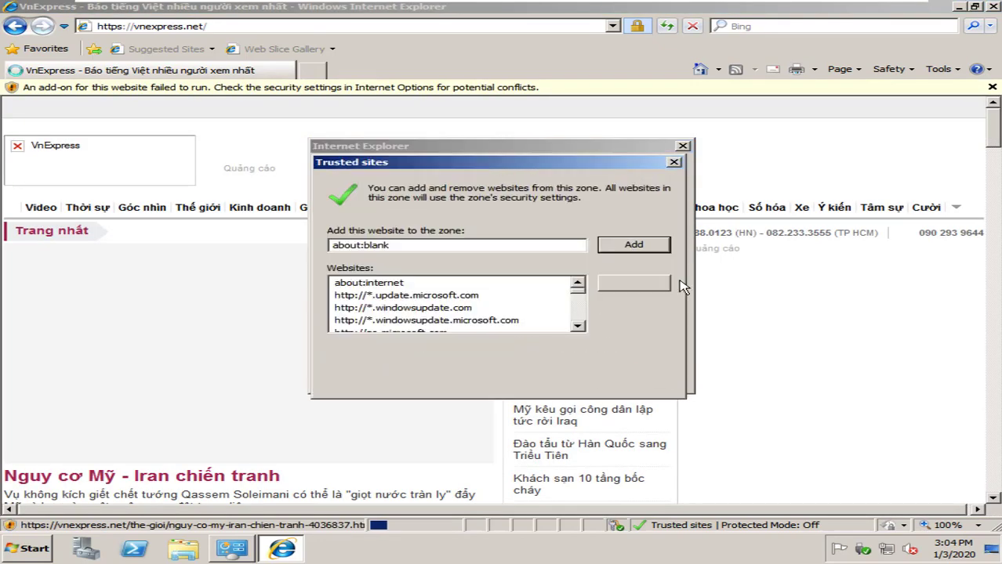
left_click(636, 244)
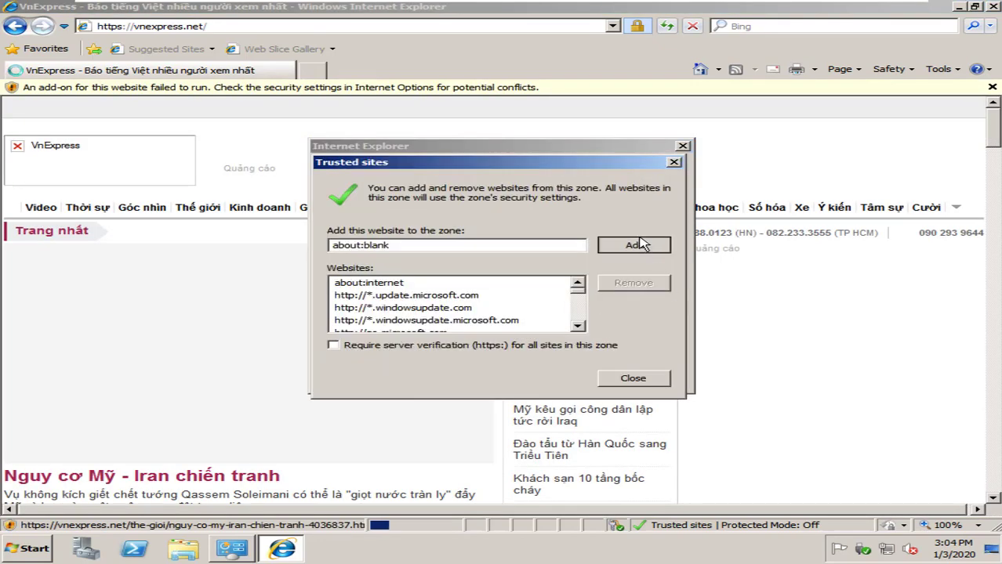
left_click(633, 379)
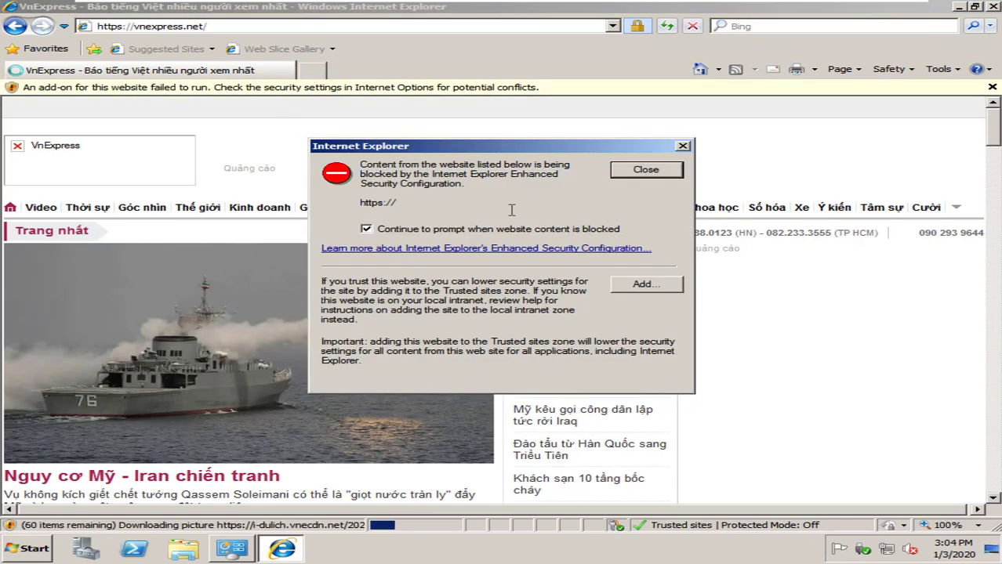
left_click(646, 284)
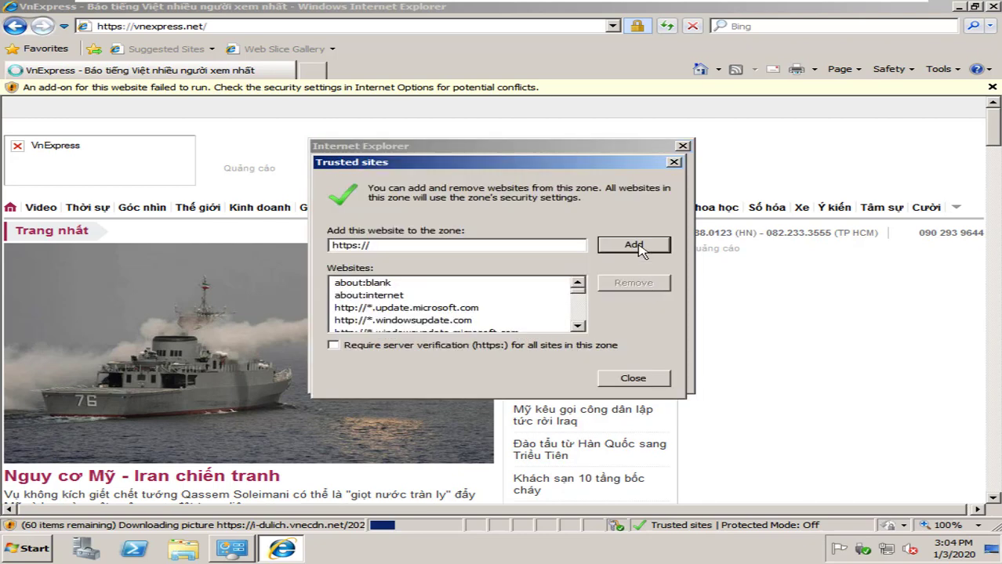
left_click(639, 246)
left_click(644, 320)
left_click(638, 382)
left_click(644, 283)
left_click(639, 245)
left_click(644, 321)
left_click(632, 378)
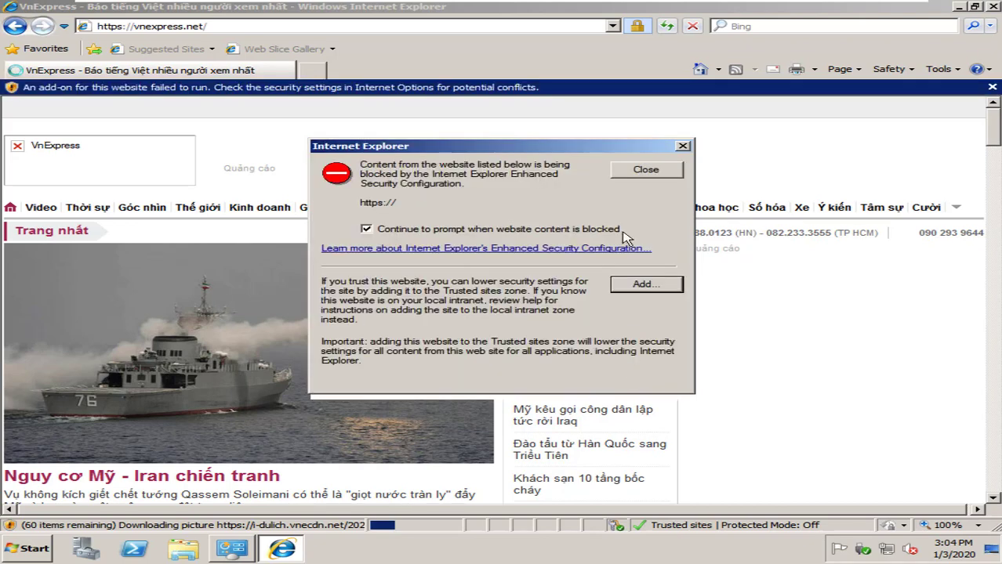
left_click(641, 170)
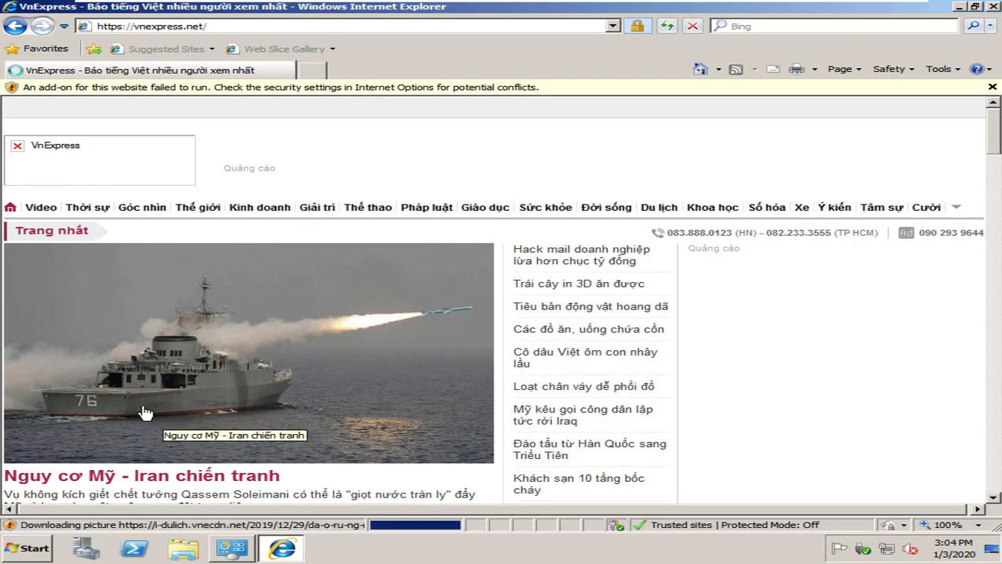
Scroll the loaded vnexpress.net page, then switch to the Kerio Control VM console.
scroll(145, 413, "down", 5)
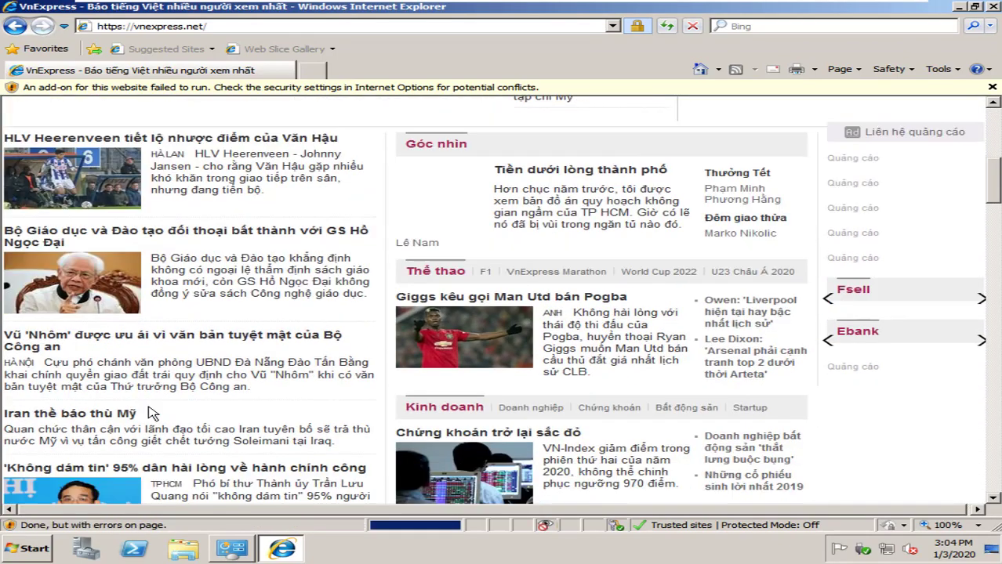
scroll(151, 413, "down", 5)
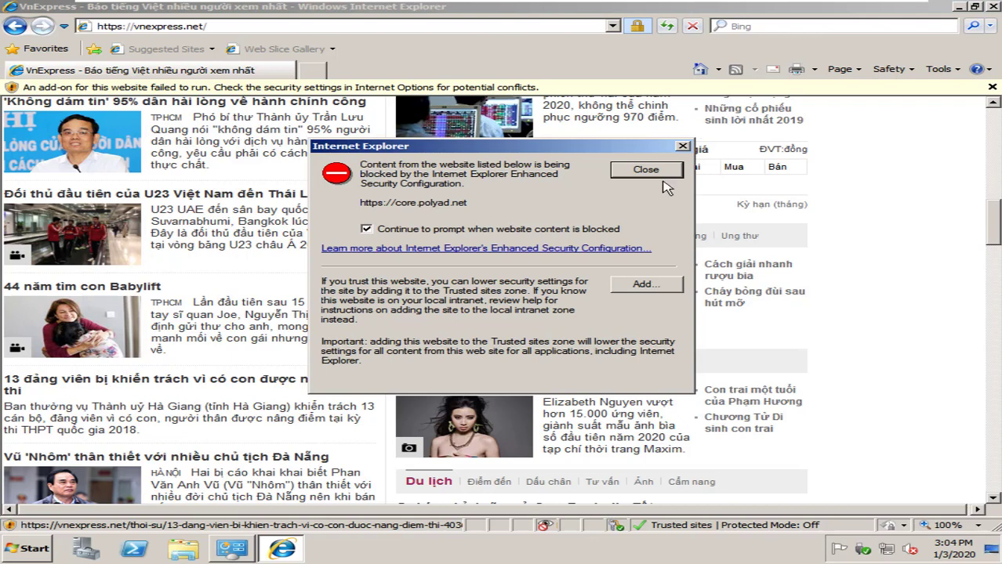
mouse_move(699, 6)
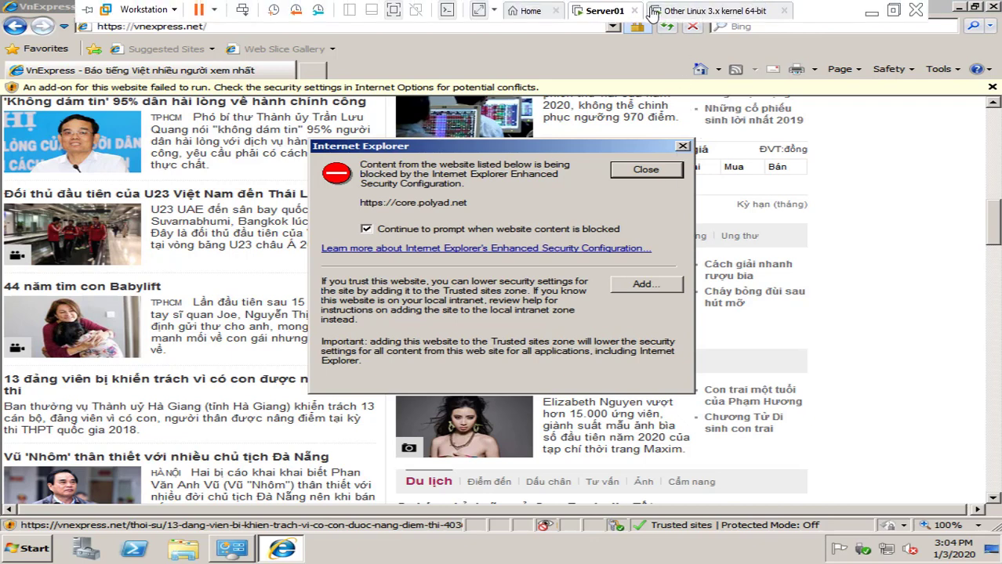
left_click(690, 11)
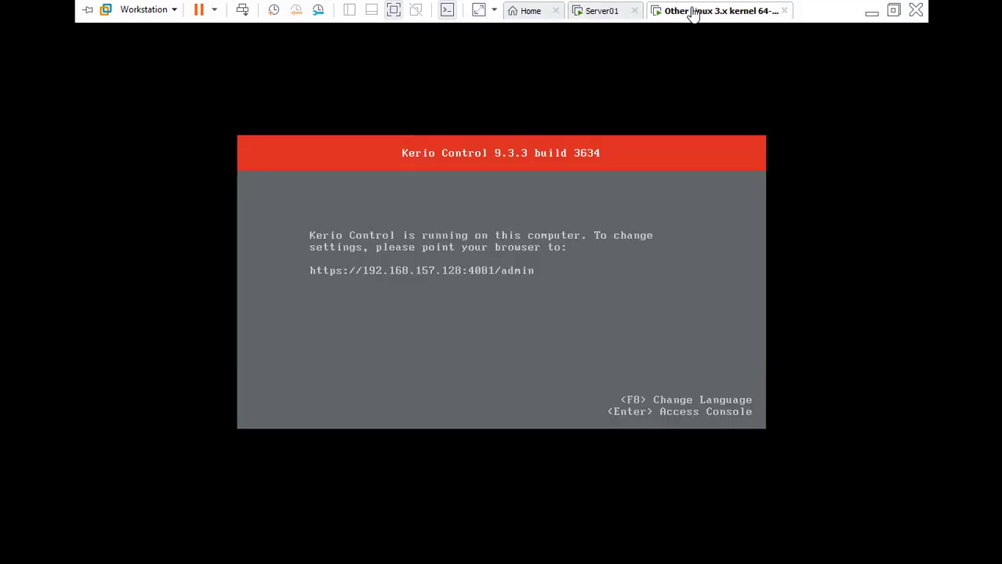
left_click(488, 219)
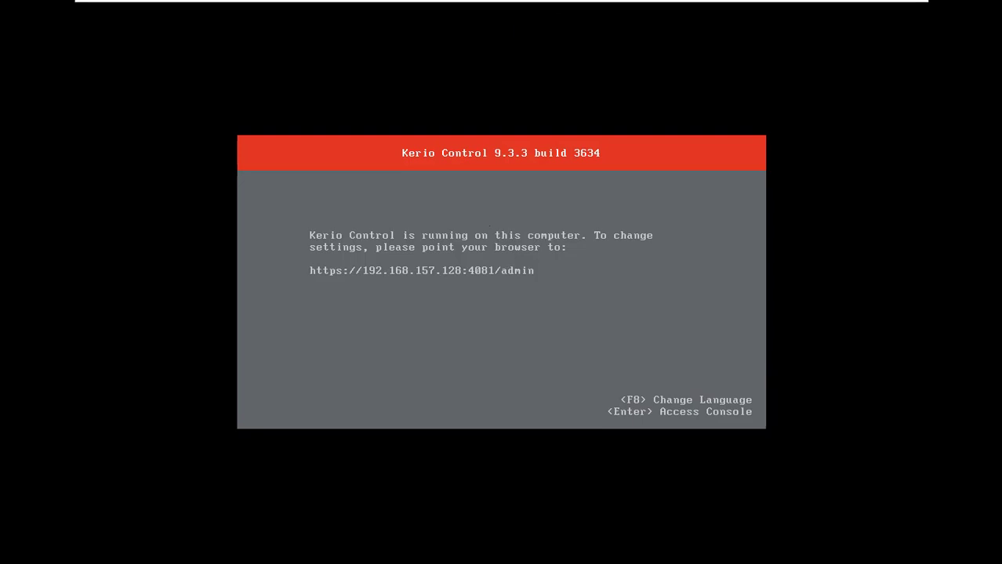
Minimize VMware and review Kerio's Interfaces, Dashboard and Intrusion Prevention pages, ending on Traffic Rules.
mouse_move(538, 6)
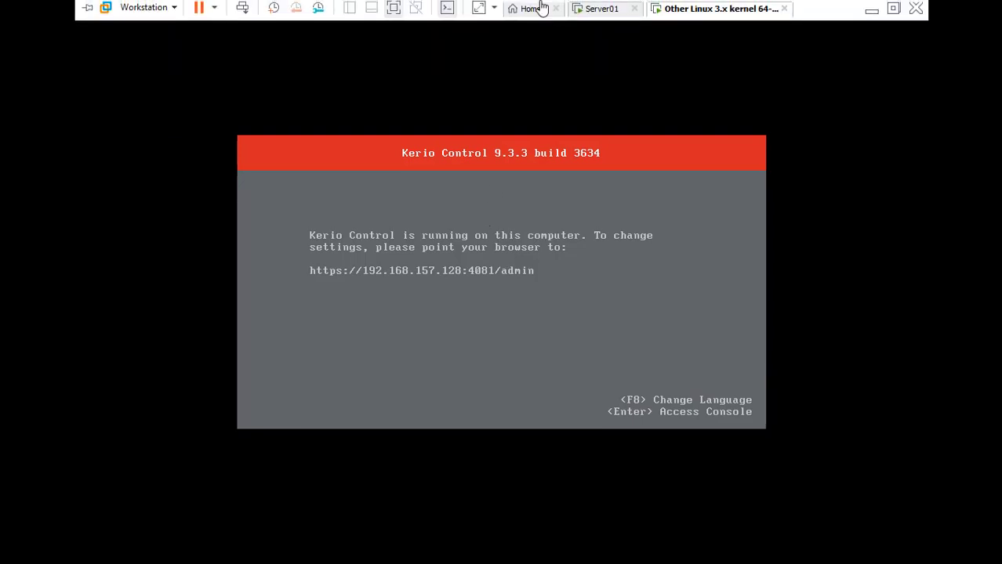
left_click(866, 14)
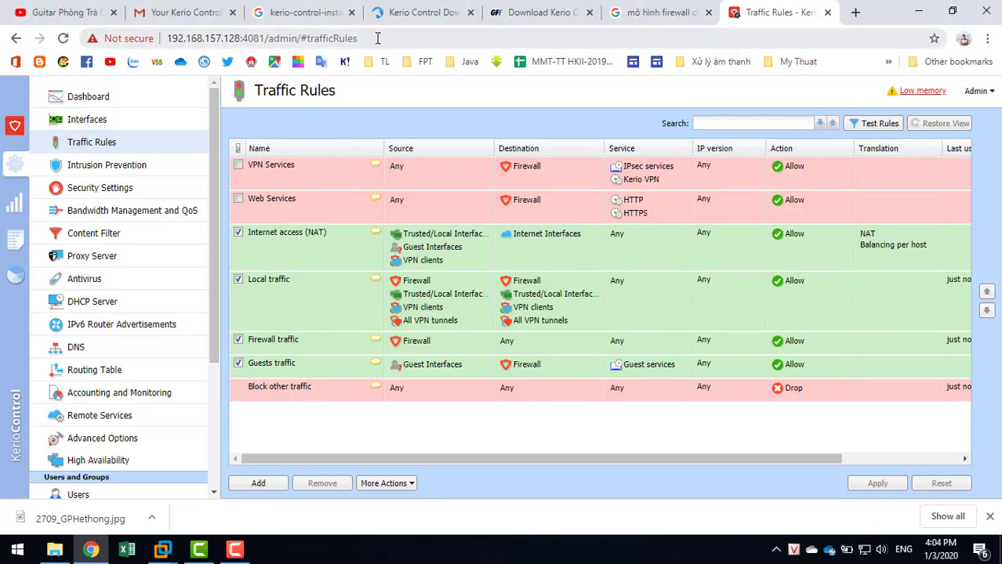
left_click(421, 38)
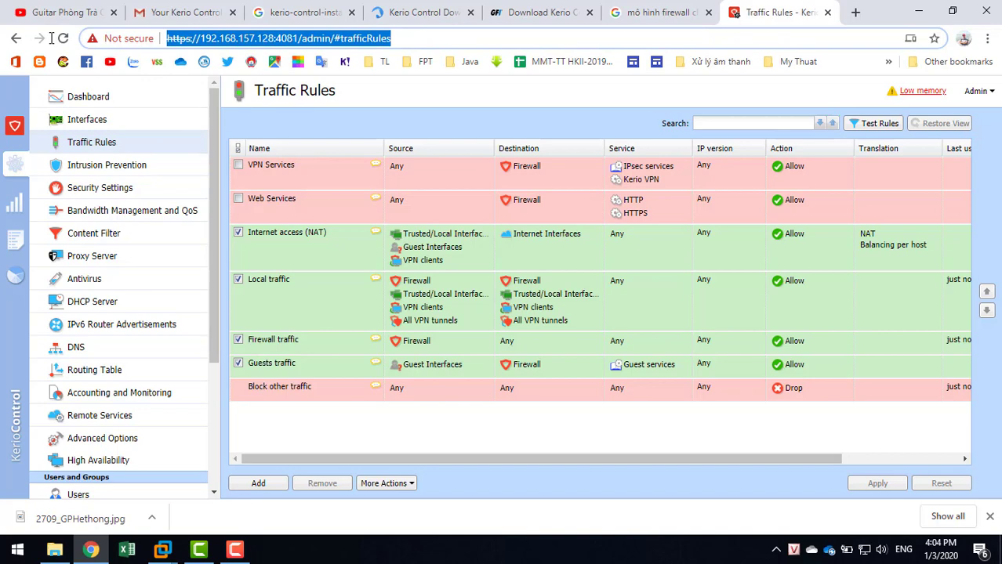
left_click(87, 119)
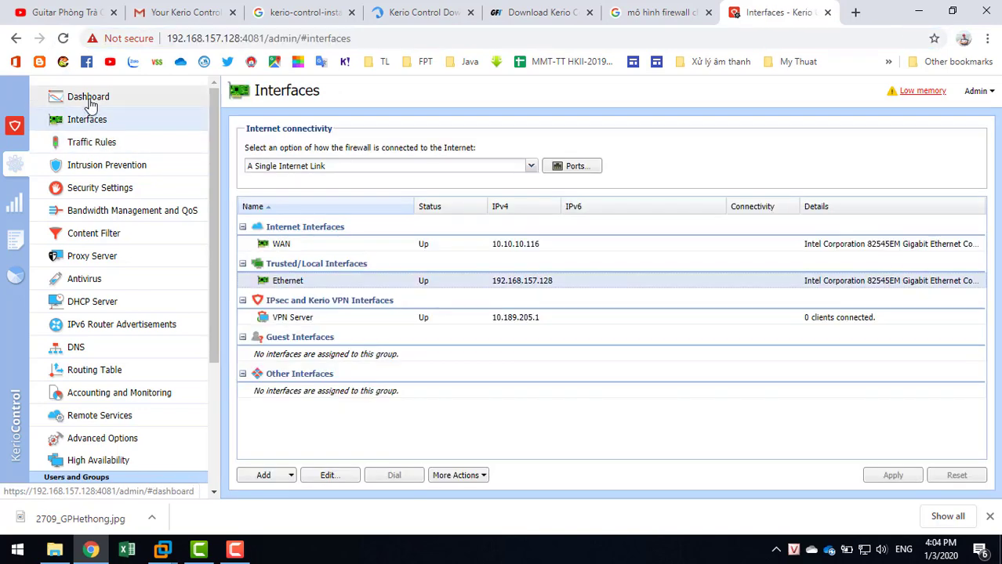
left_click(89, 99)
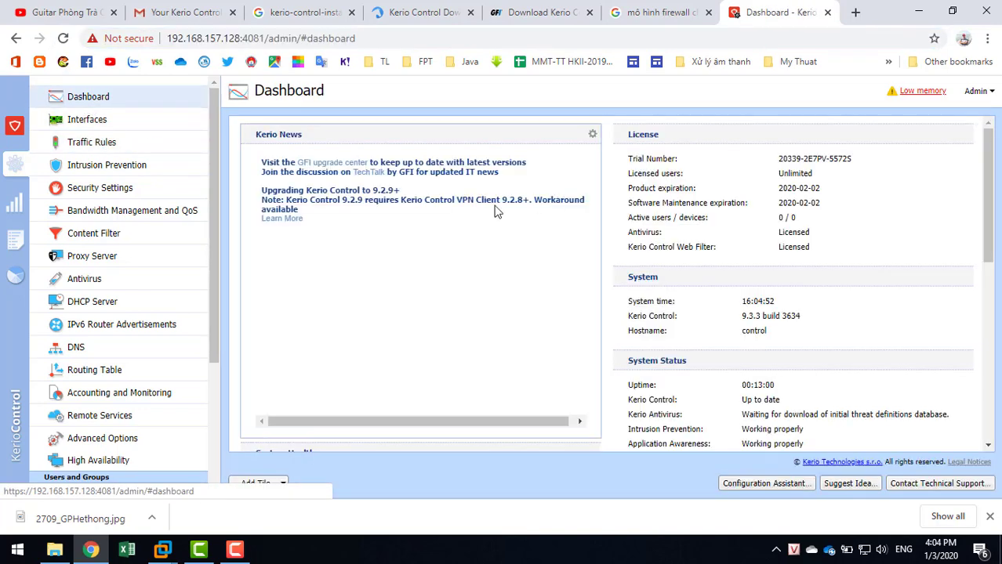
left_click(104, 166)
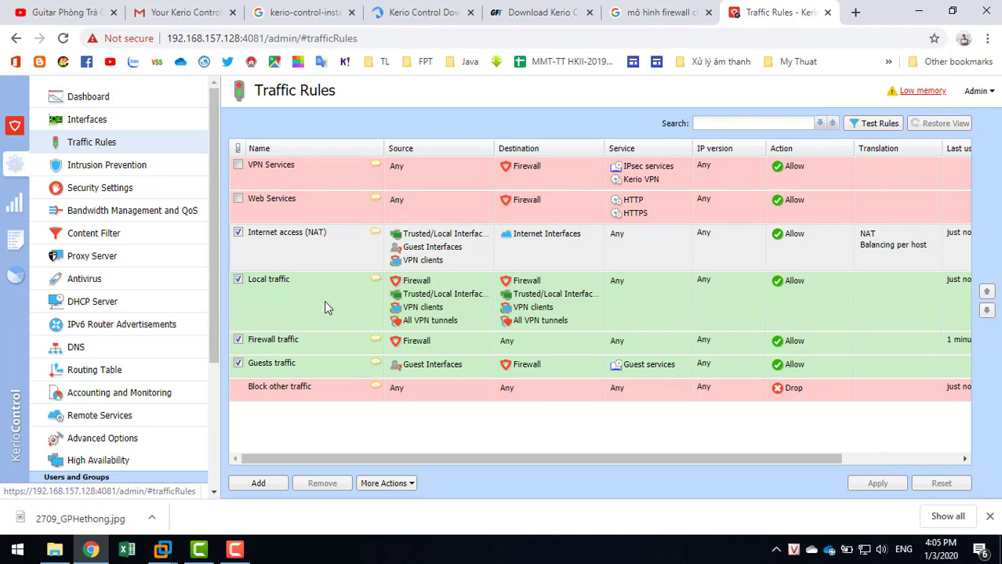
left_click(243, 552)
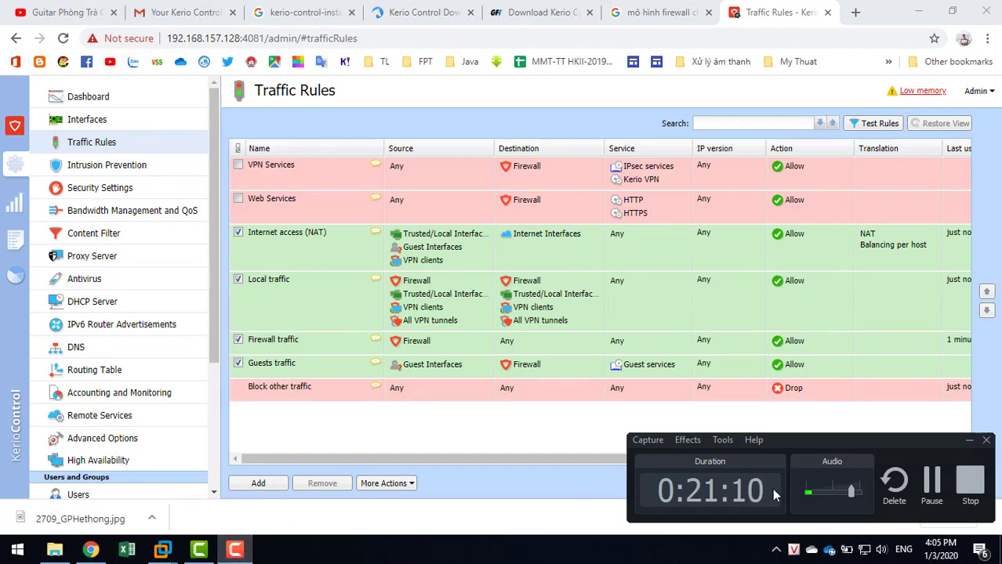